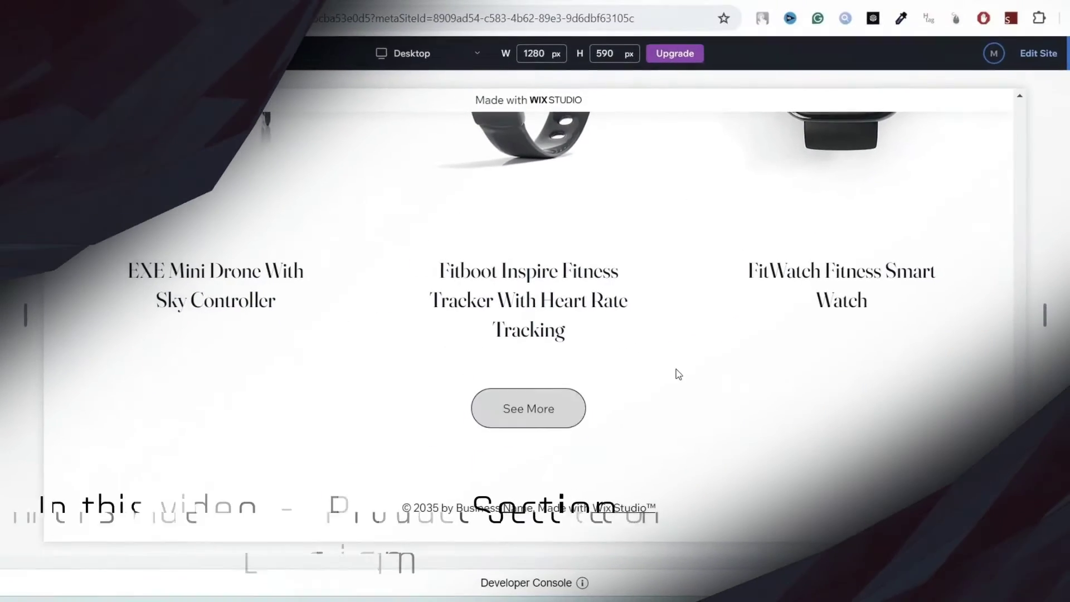
Step: Test See More in preview, then add the Wix Product Ratings plugin to the product gallery
left_click(539, 400)
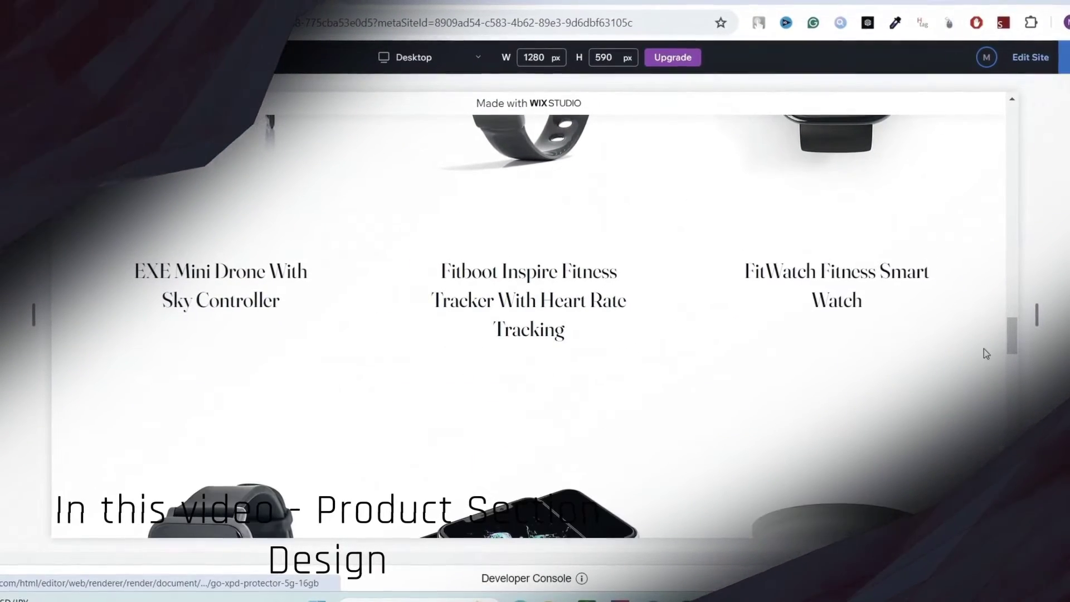
left_click_drag(1013, 340, 992, 504)
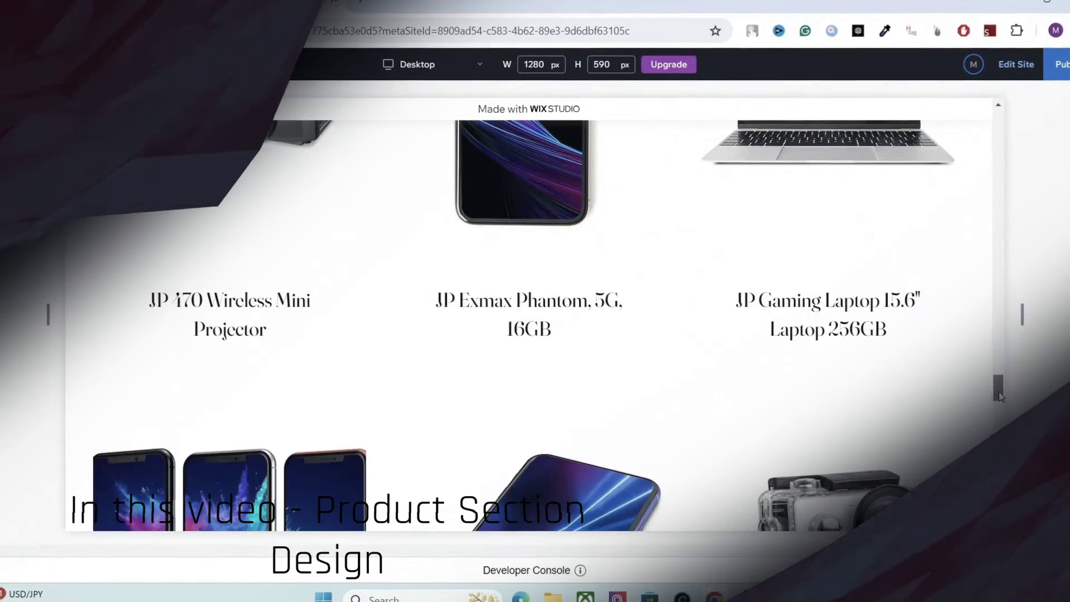
scroll(998, 393, "down", 8)
scroll(535, 312, "down", 5)
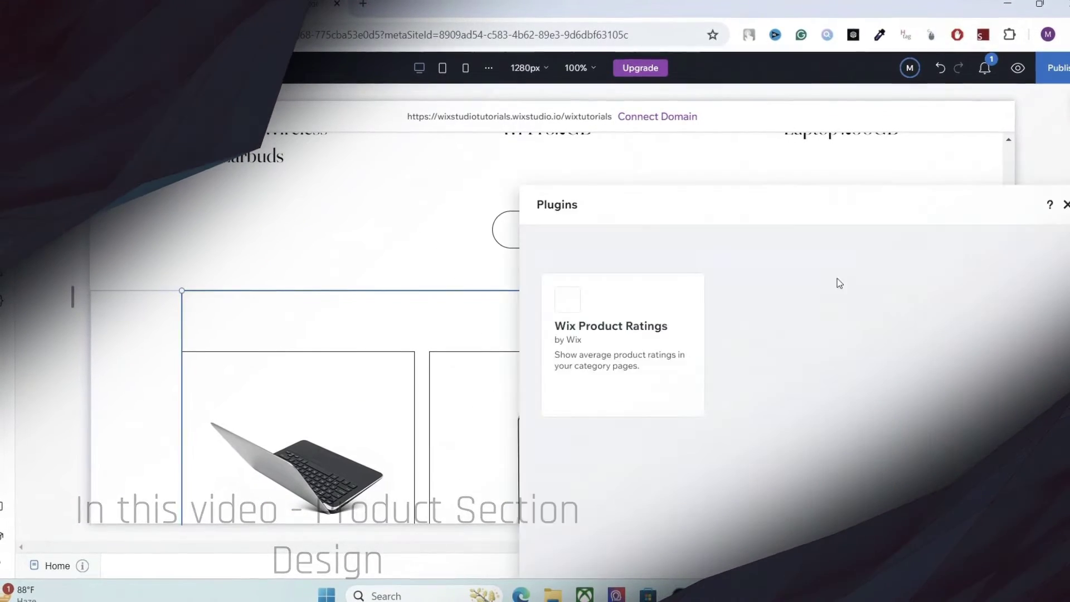
left_click_drag(512, 194, 463, 205)
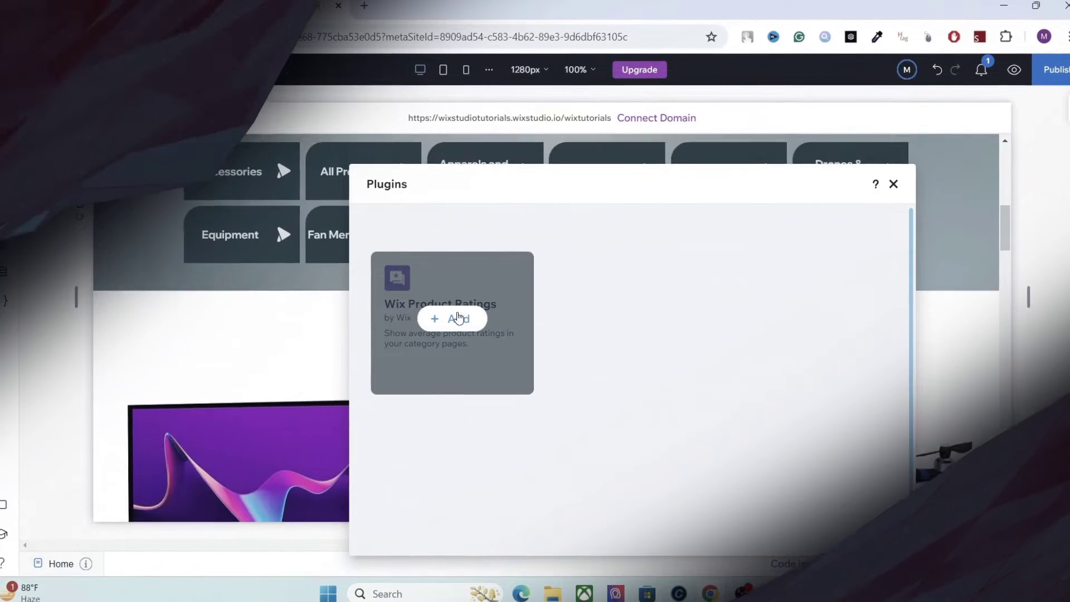
left_click(456, 320)
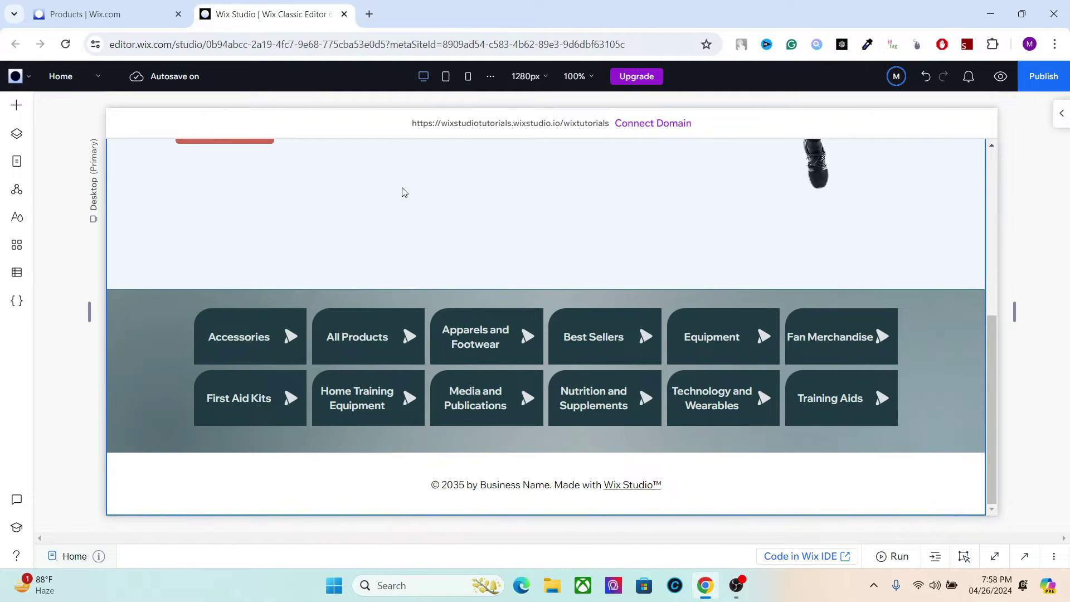
Step: Switch to the Products | Wix.com dashboard tab
key("ctrl+shift+Tab")
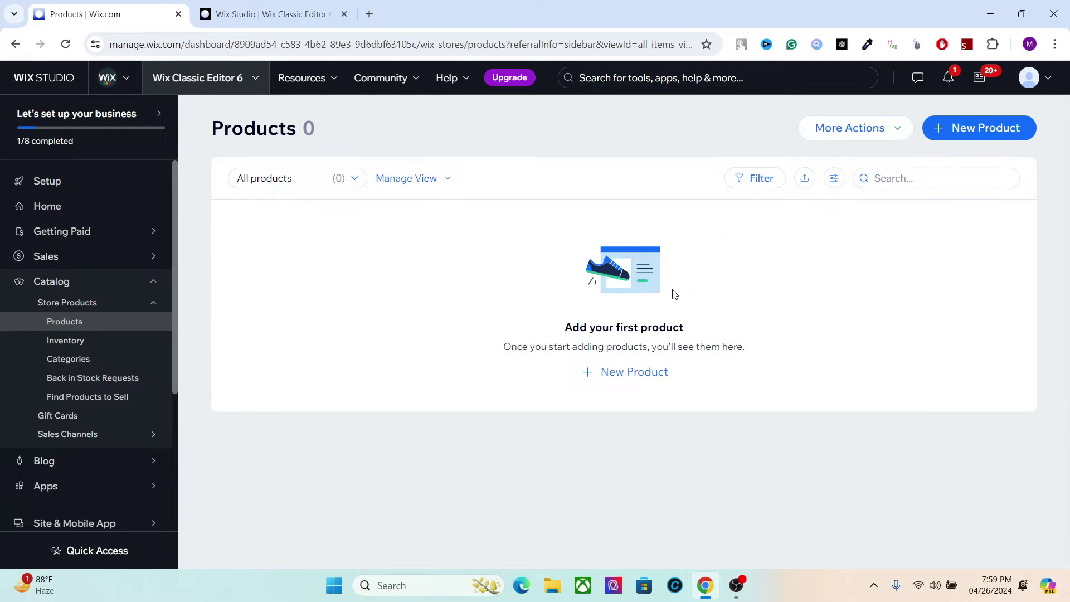
Step: Import all 64 products from the catalog_products CSV in OneDrive via More Actions > Import
left_click(878, 122)
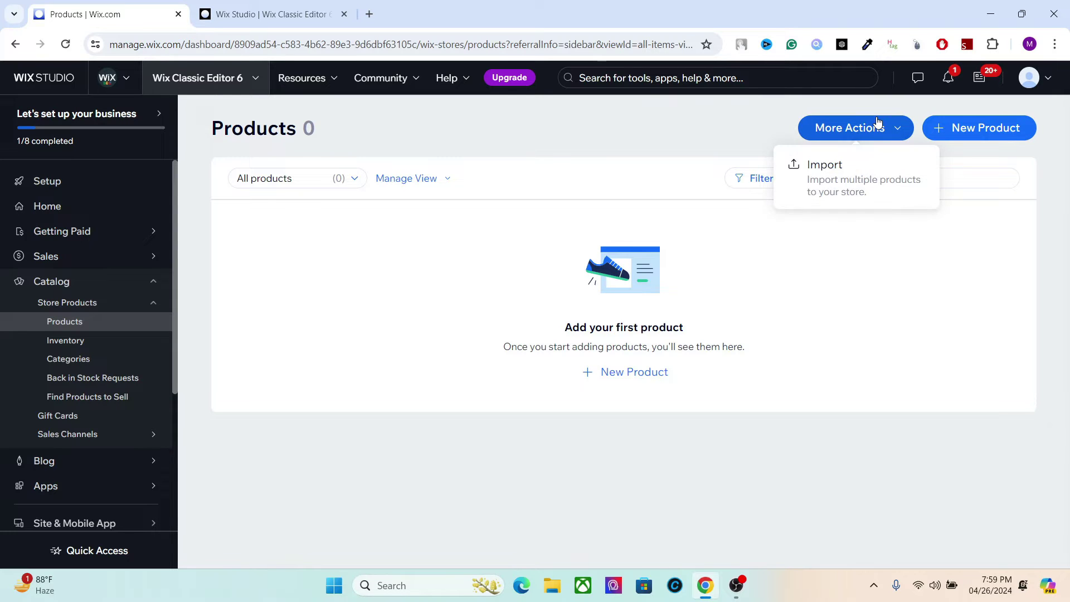
left_click(818, 169)
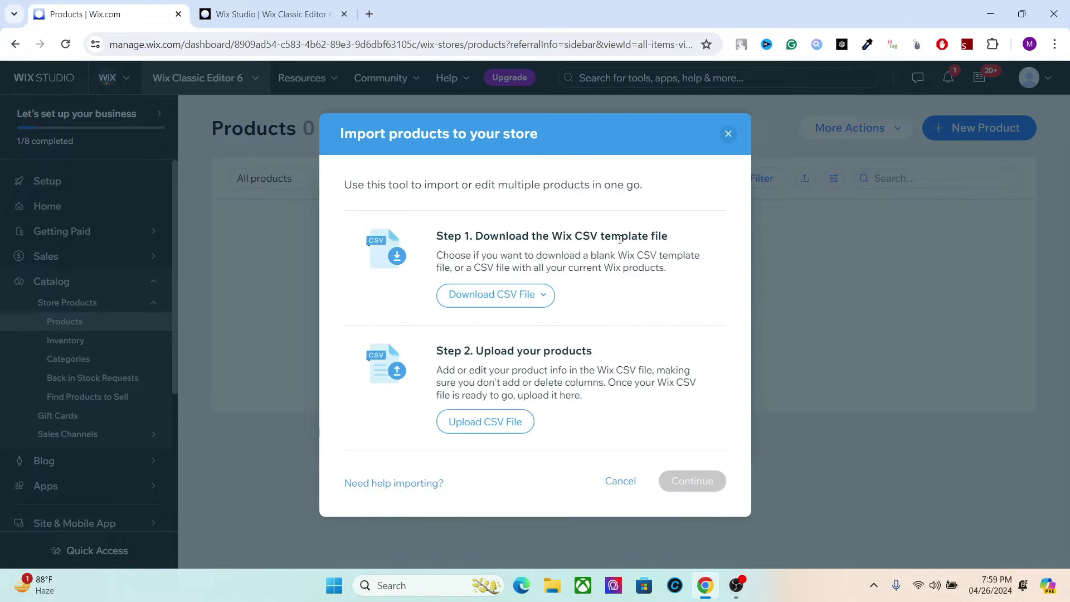
left_click(462, 424)
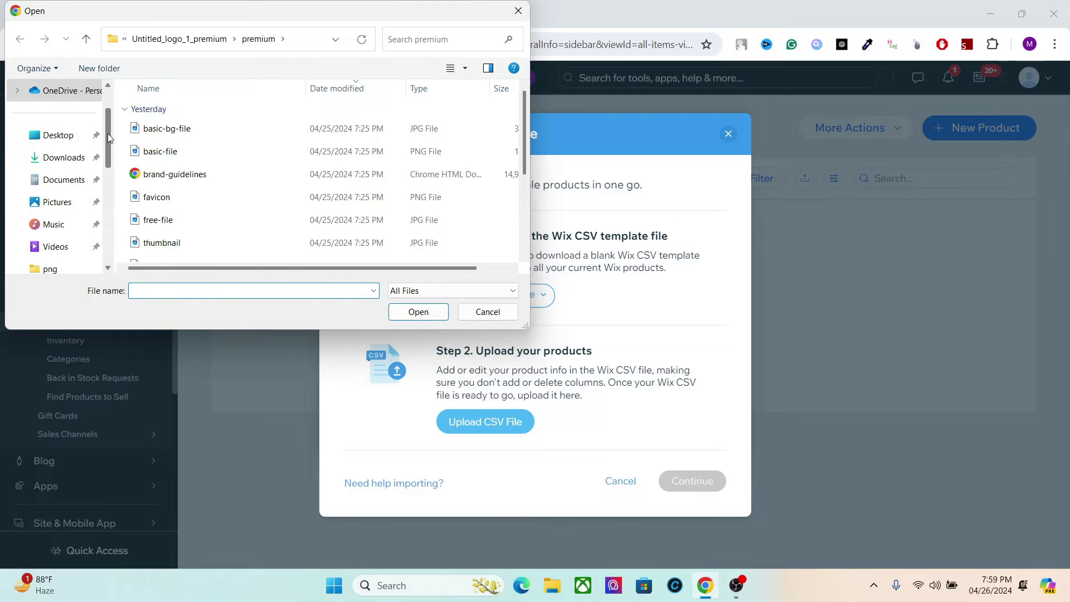
scroll(71, 142, "up", 2)
left_click(72, 143)
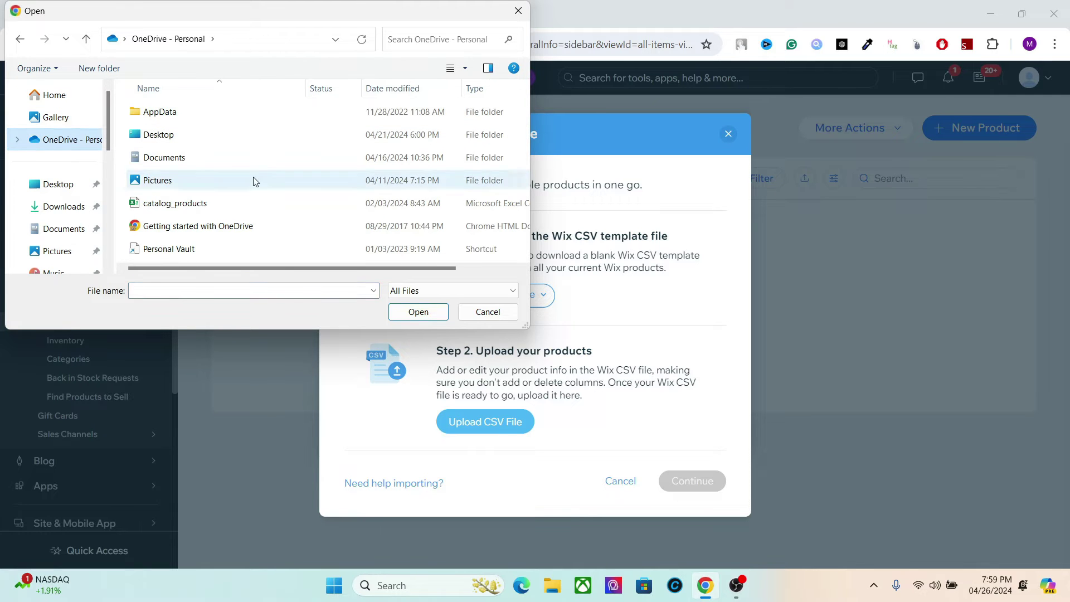
left_click(223, 204)
left_click(416, 311)
left_click(683, 484)
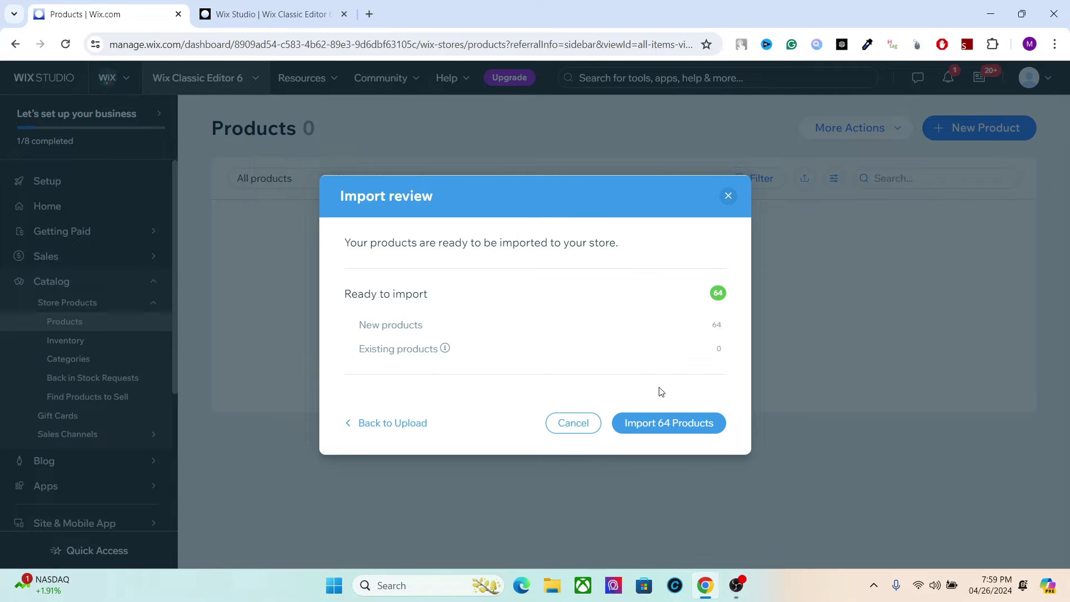
left_click(659, 425)
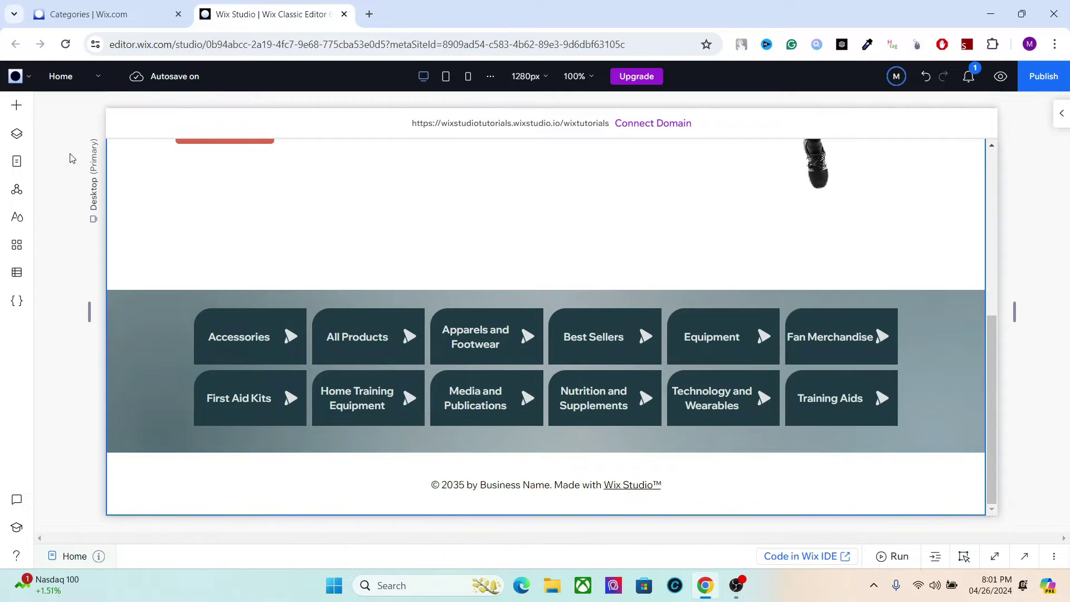
Step: Add the three-image product template from Sections > Products to the Home page
left_click(15, 107)
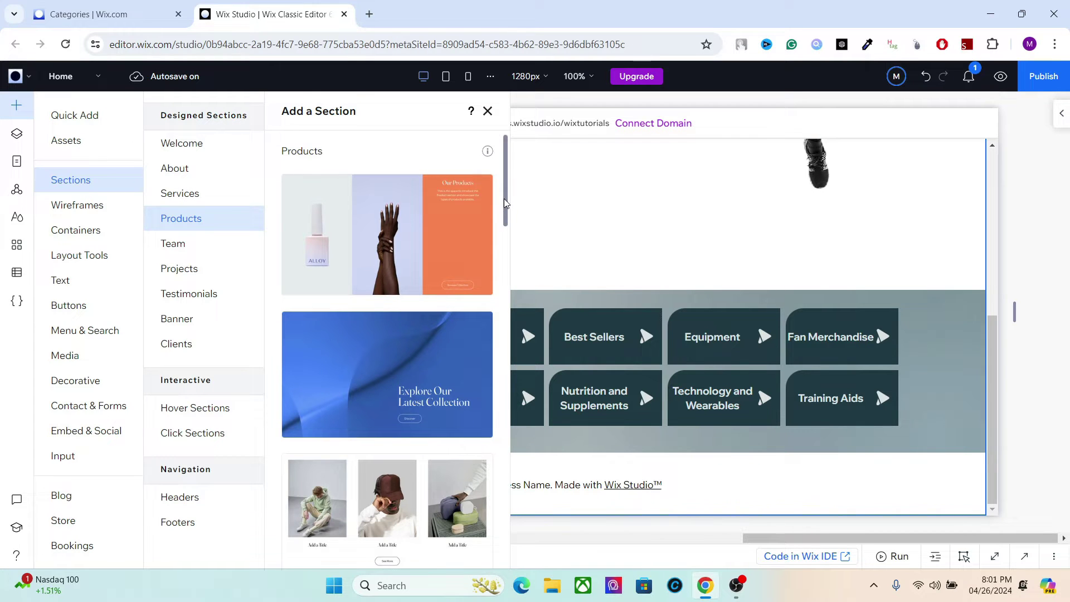
scroll(509, 237, "down", 2)
left_click_drag(509, 237, 506, 267)
left_click(389, 256)
scroll(987, 330, "up", 5)
scroll(988, 334, "up", 5)
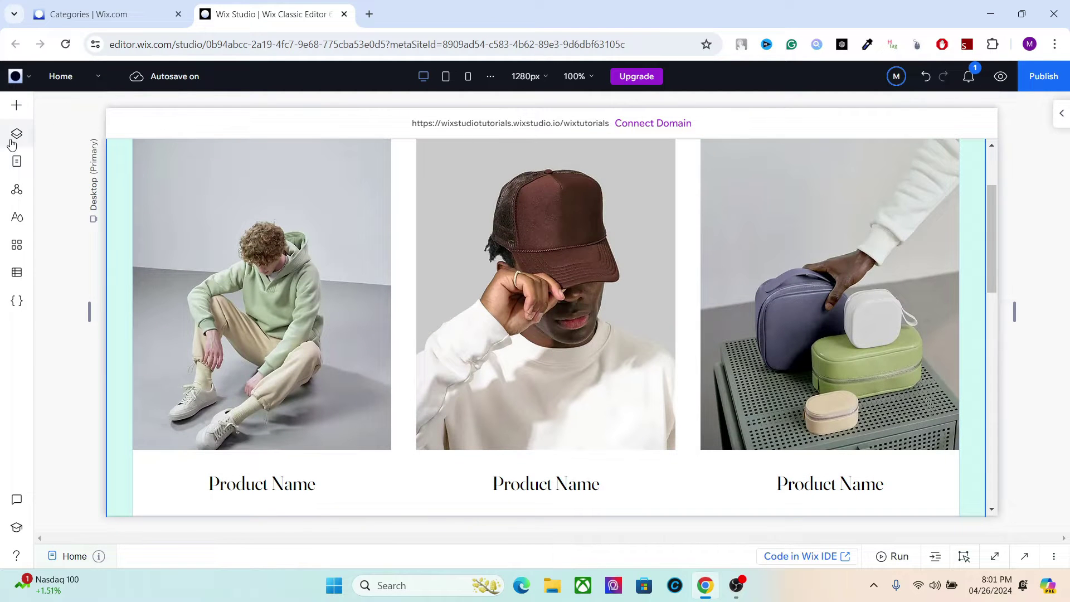
Step: In Layers, move #section6 below #section5 and select the product repeater
left_click(16, 134)
left_click_drag(106, 235, 111, 284)
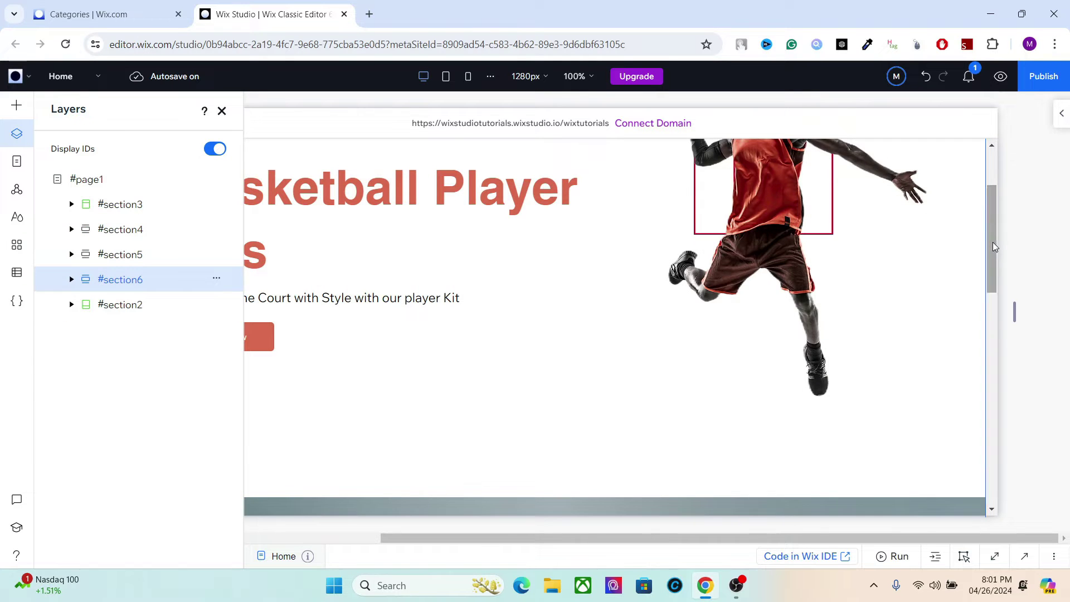
left_click_drag(992, 242, 964, 467)
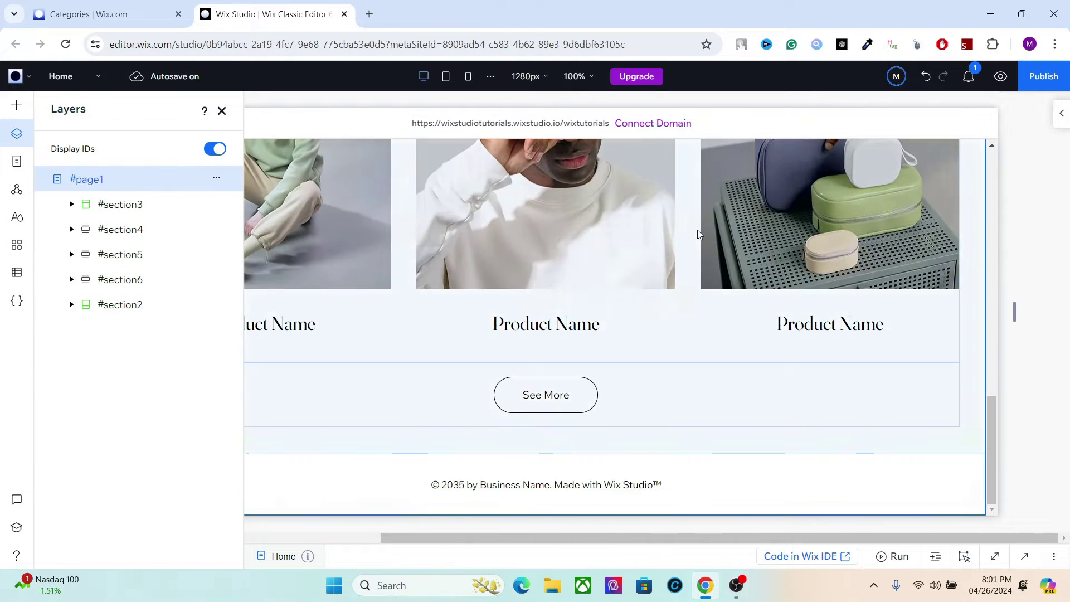
left_click(695, 232)
left_click(566, 233)
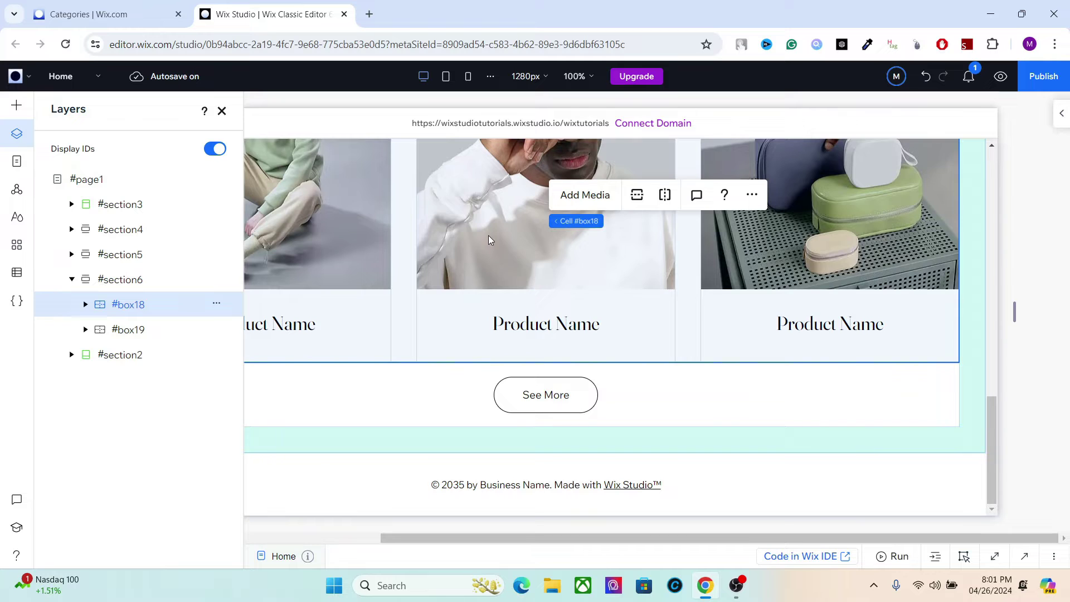
left_click(616, 283)
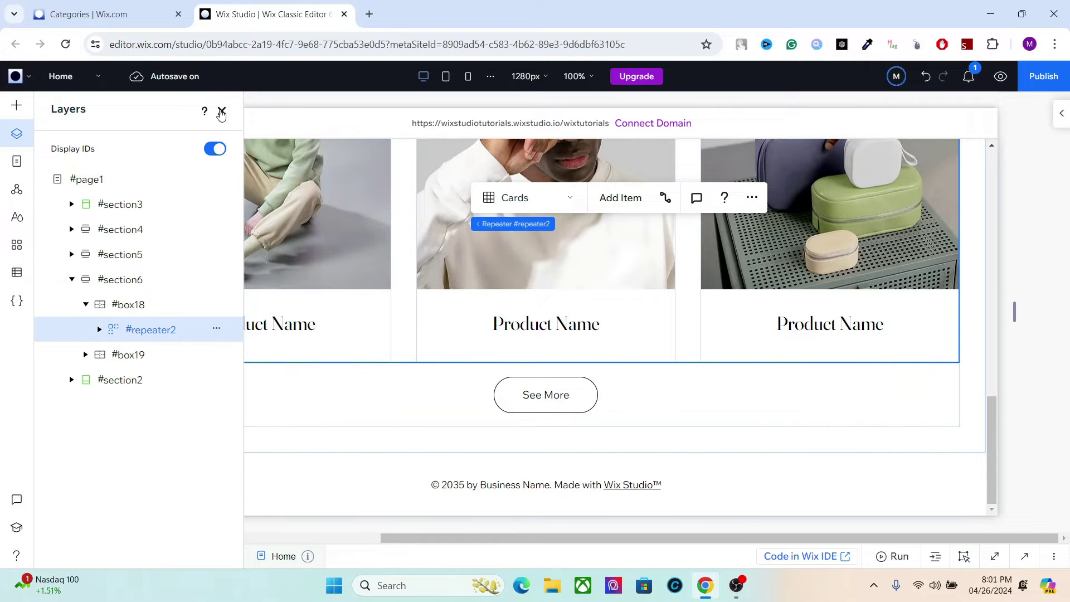
left_click(221, 112)
Step: Drill into the repeater's item, Product Name stack and third product image
left_click(495, 247)
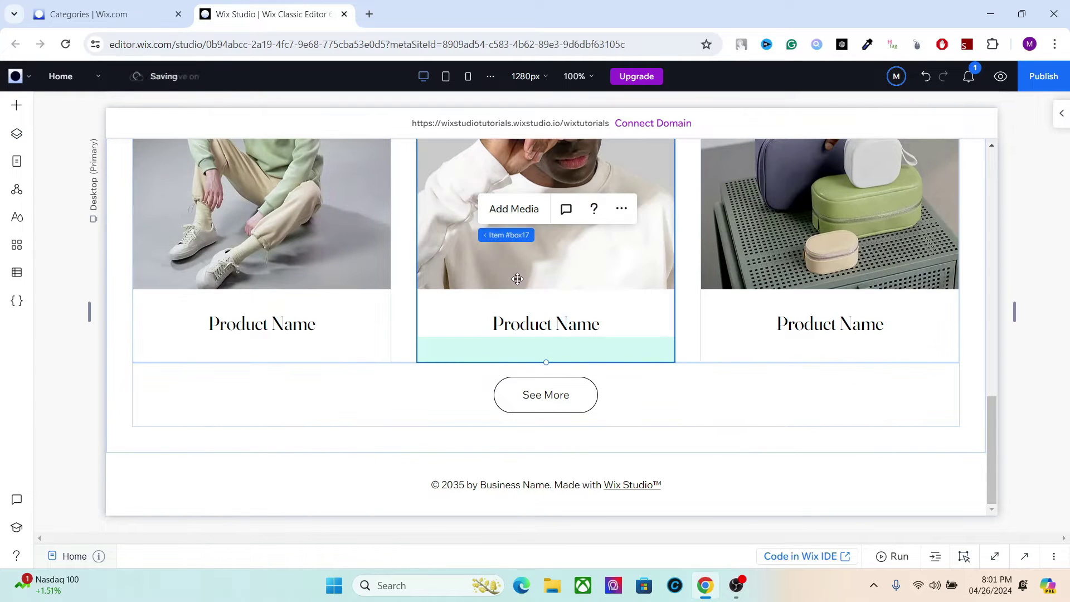
left_click(535, 327)
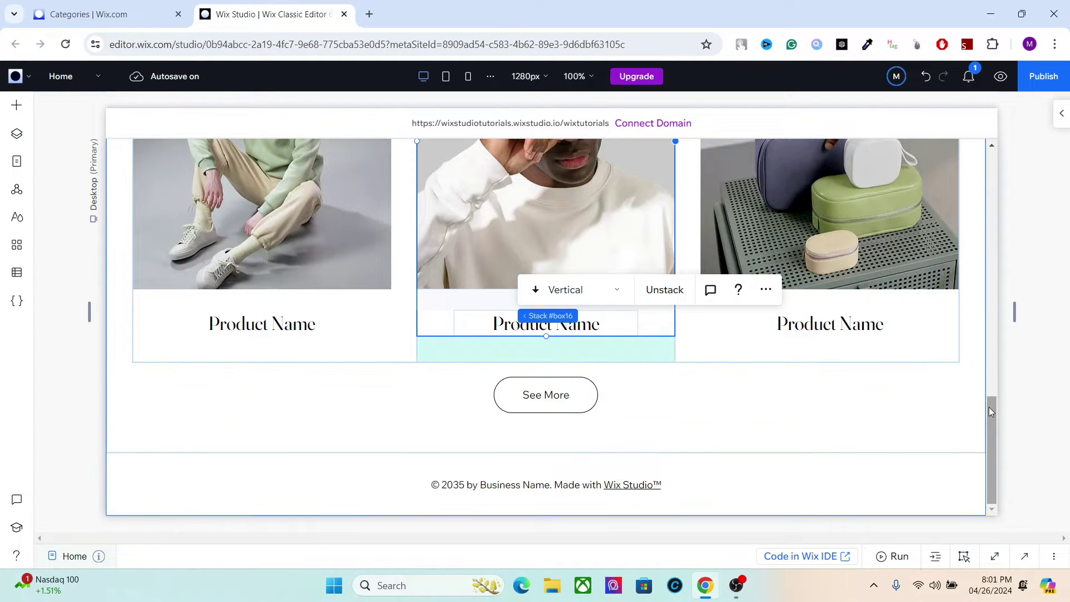
left_click_drag(988, 406, 1021, 339)
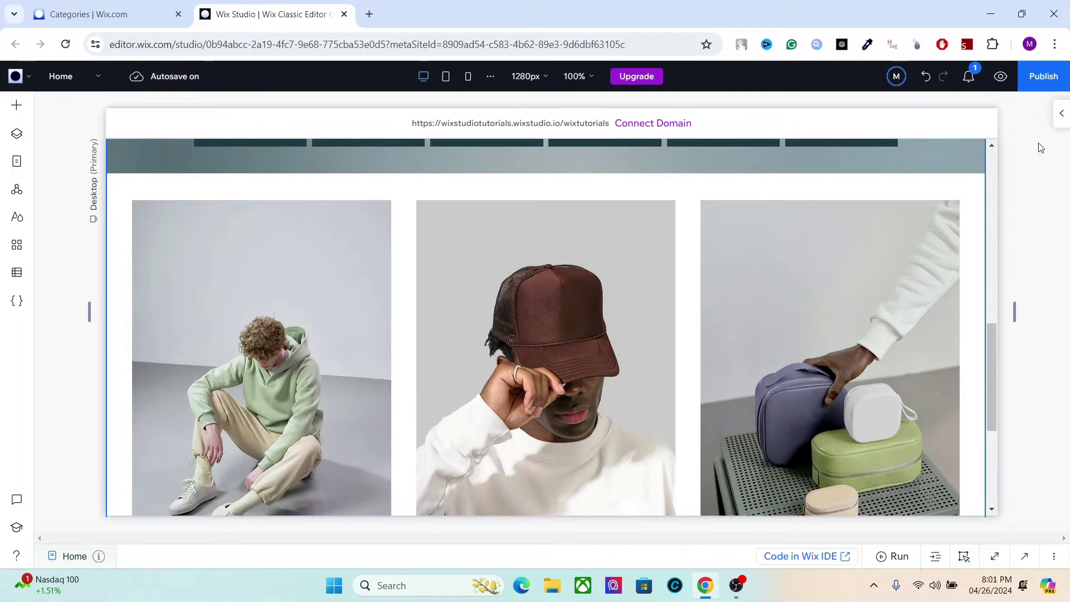
left_click(1058, 117)
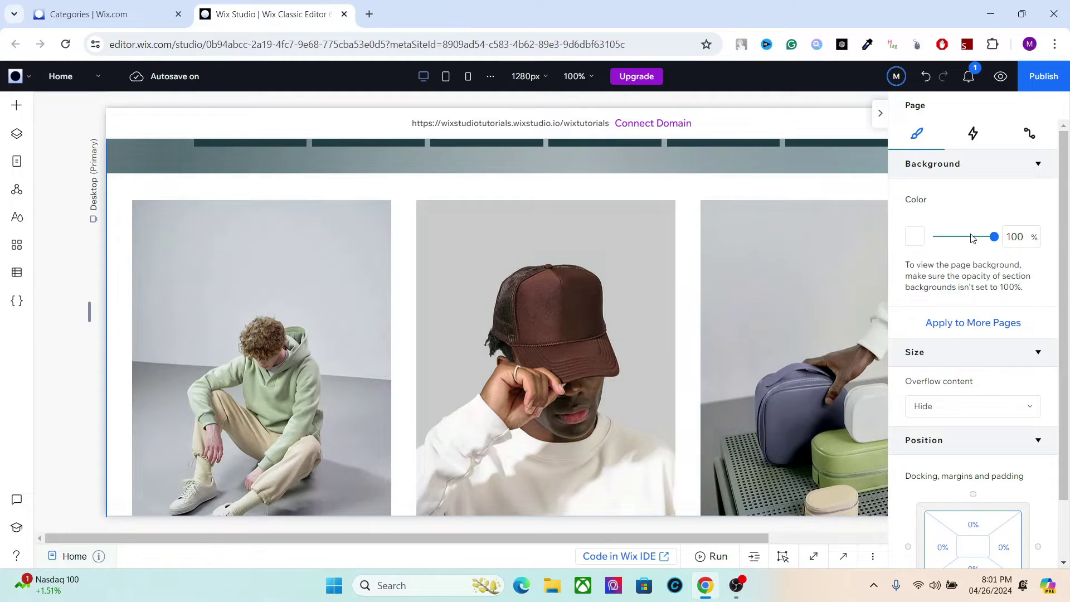
left_click(789, 225)
left_click(789, 225)
left_click(789, 224)
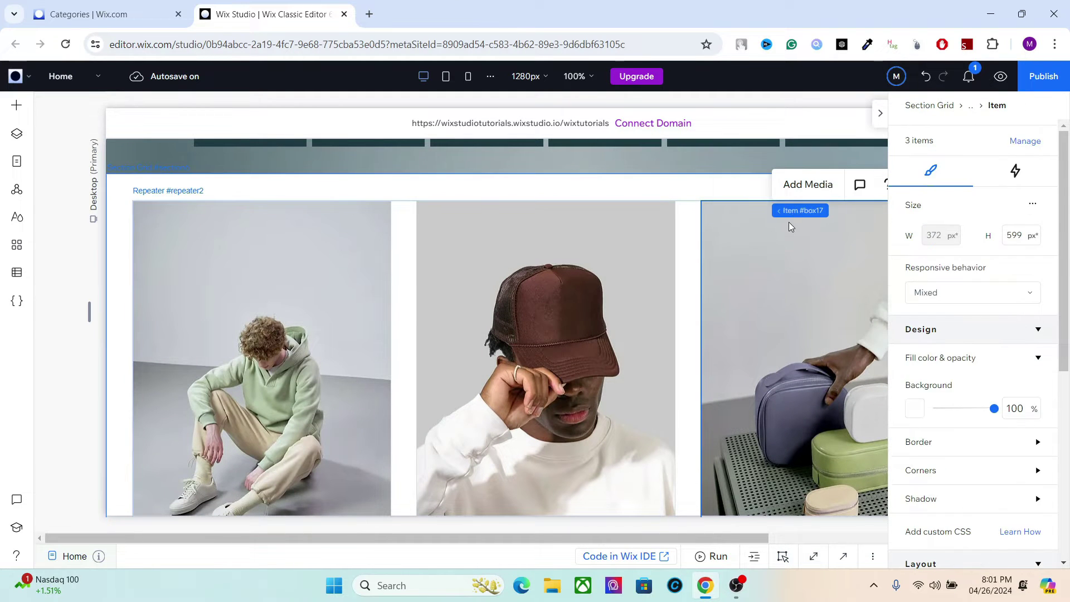
left_click(833, 243)
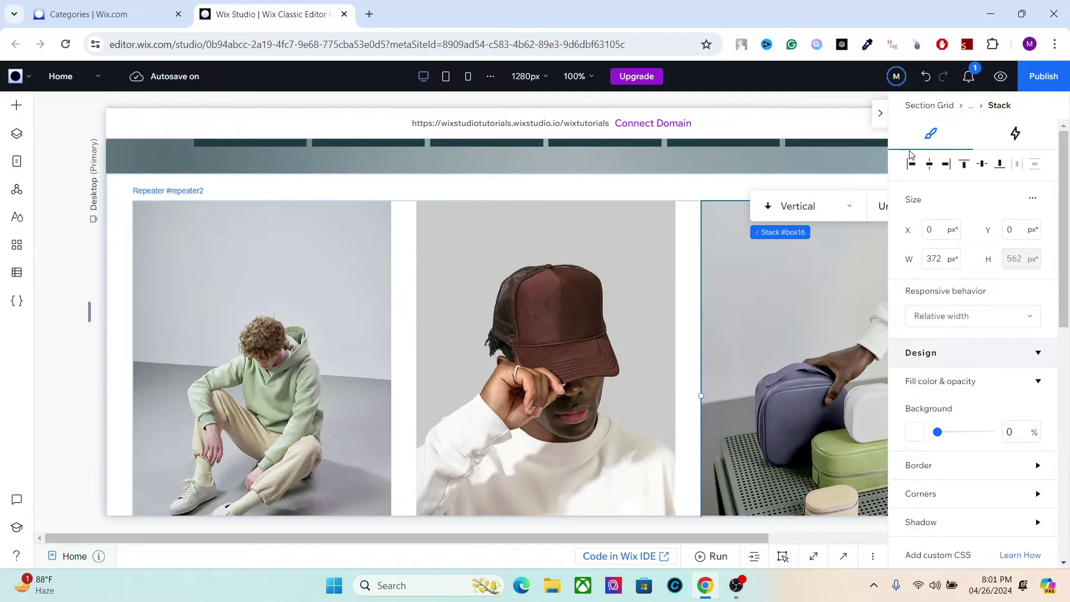
left_click(880, 113)
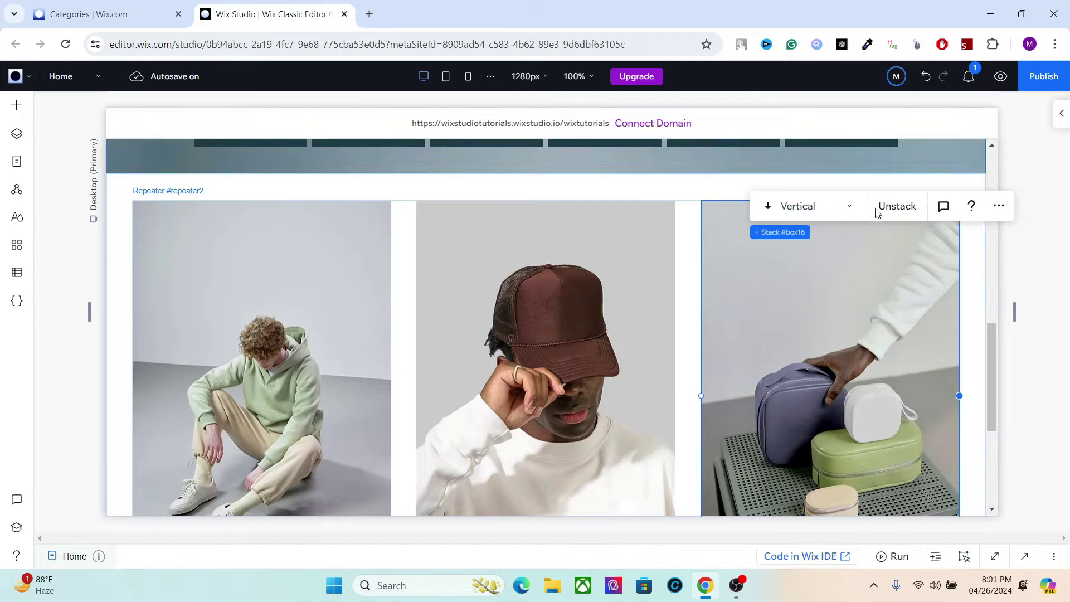
left_click(872, 282)
Step: Connect the repeater image to a new dataset created from the Products collection
left_click(829, 244)
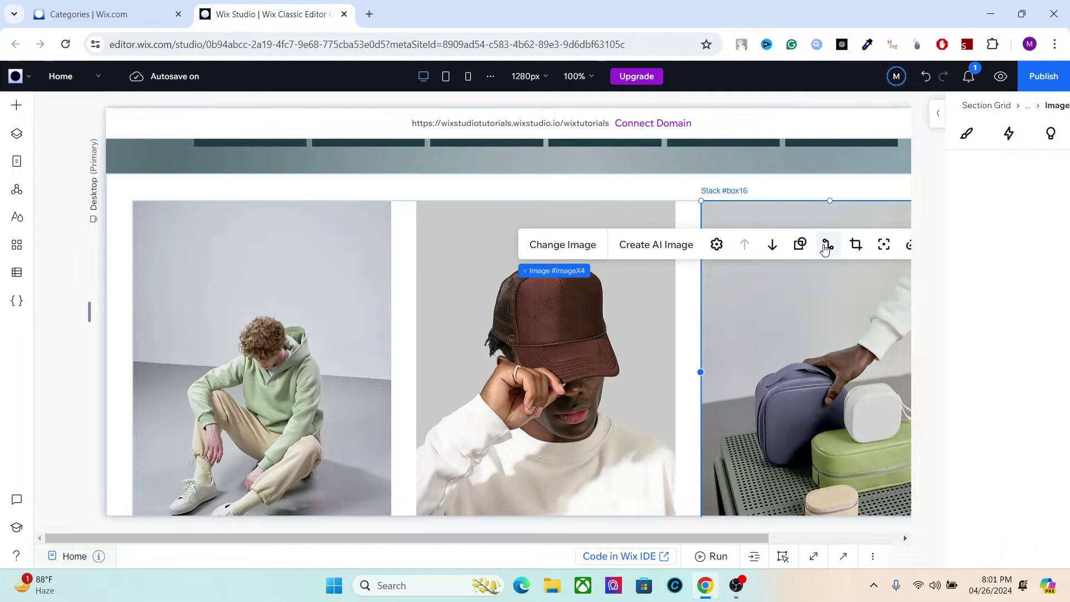
left_click(956, 243)
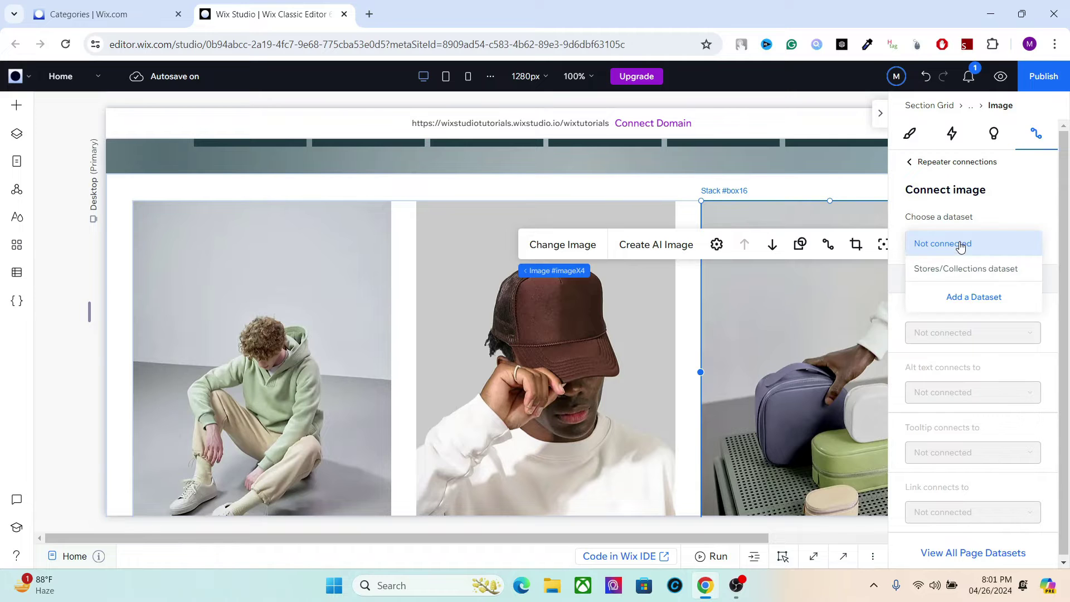
left_click(958, 299)
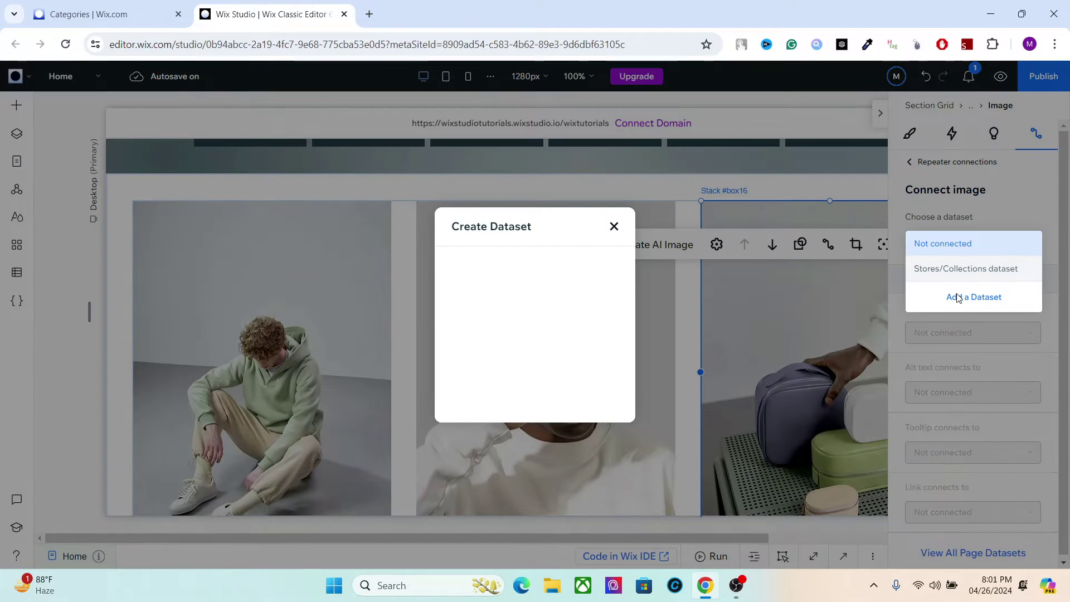
left_click(539, 287)
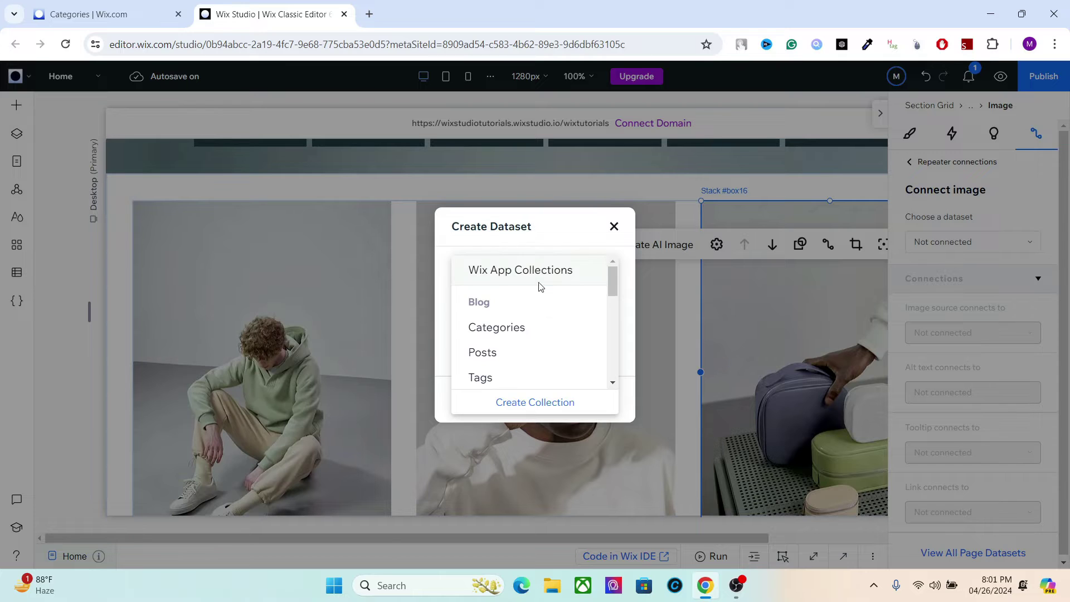
left_click_drag(615, 287, 592, 375)
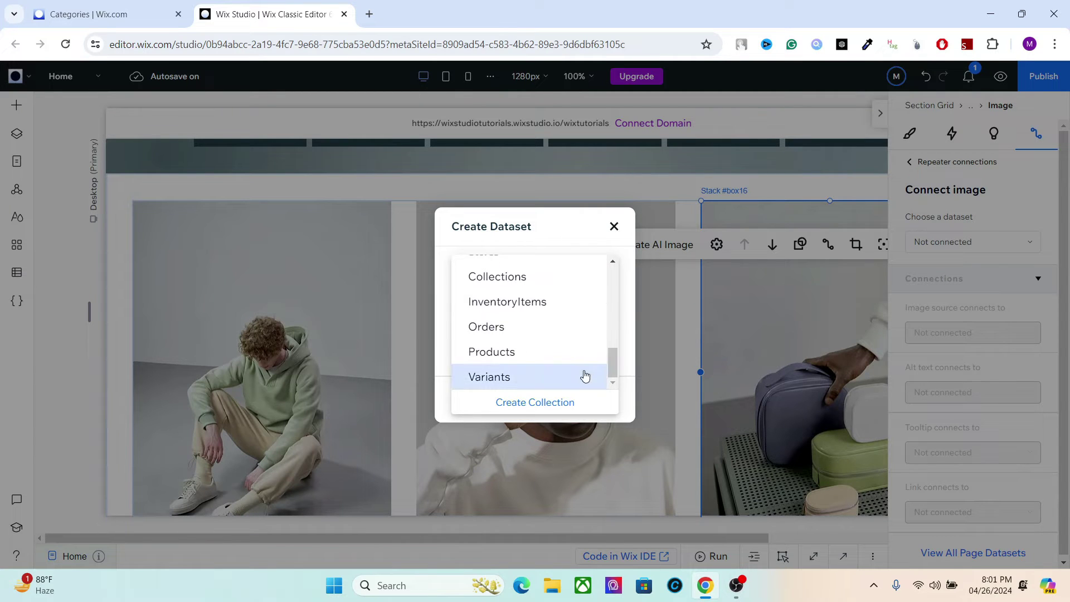
left_click(528, 360)
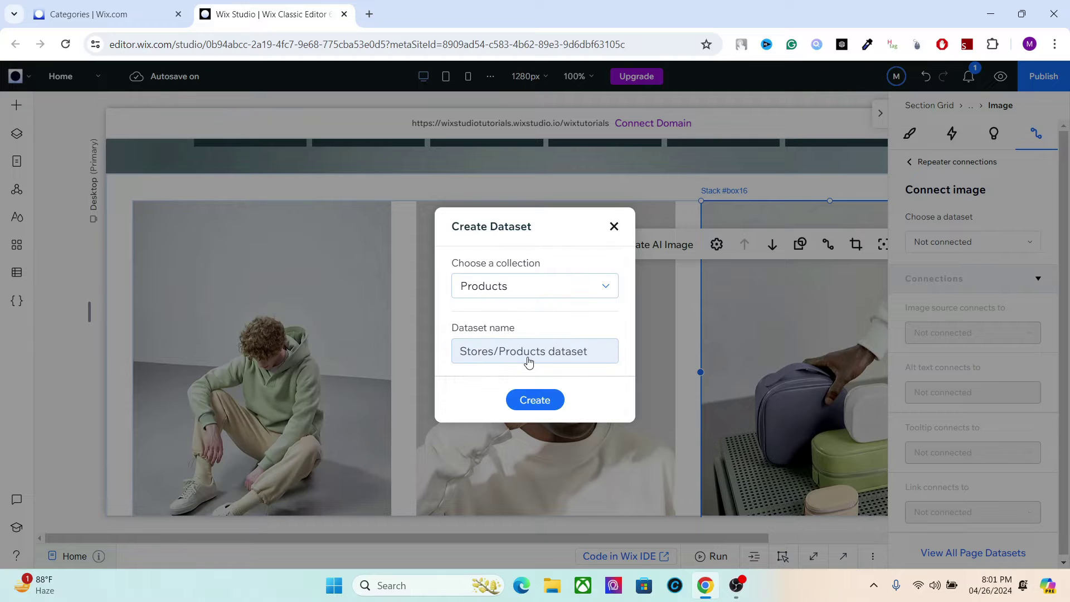
left_click(532, 399)
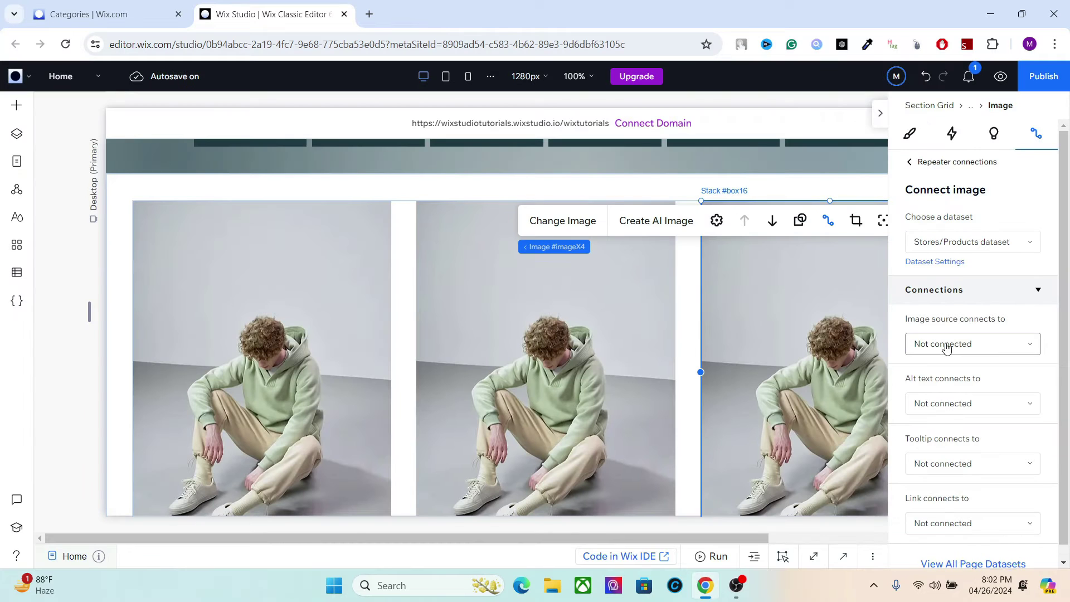
Step: Set image source to Main Media, alt text to Name, and link to Product Page Url
left_click(946, 346)
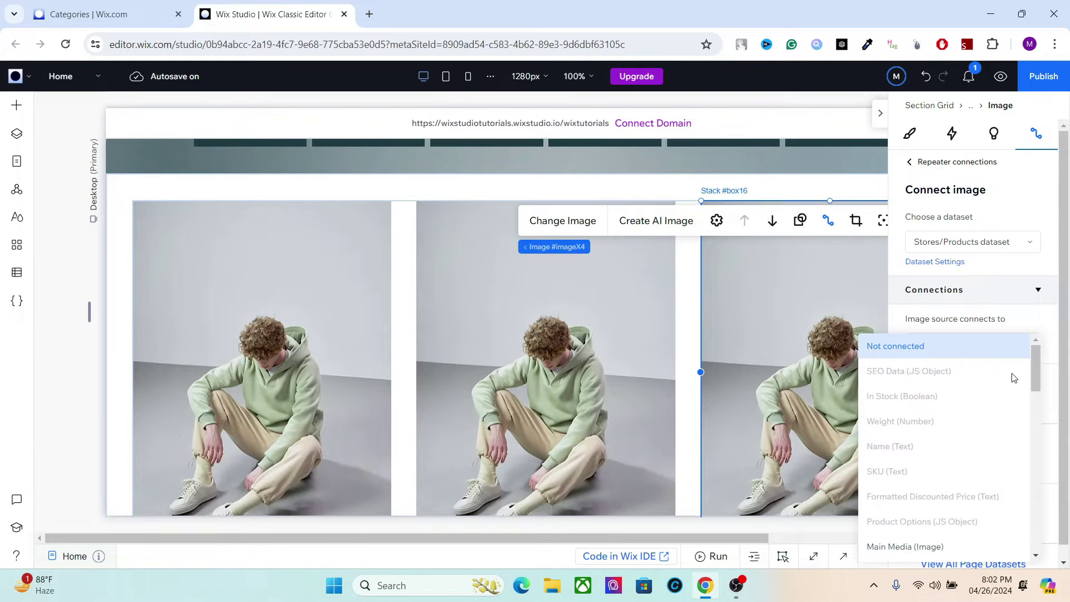
left_click_drag(1033, 369, 1027, 404)
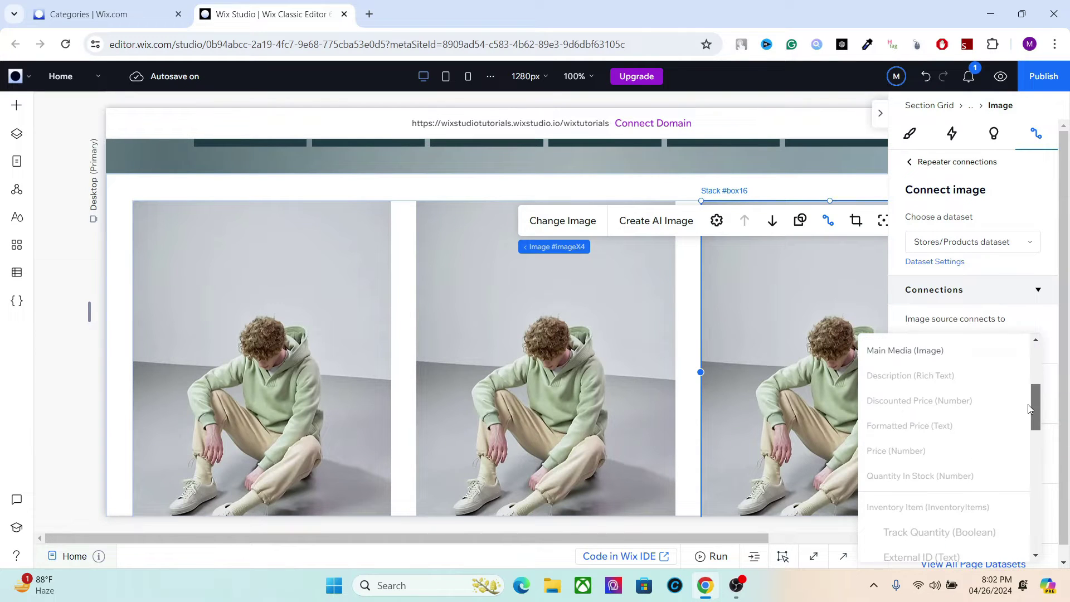
left_click(894, 351)
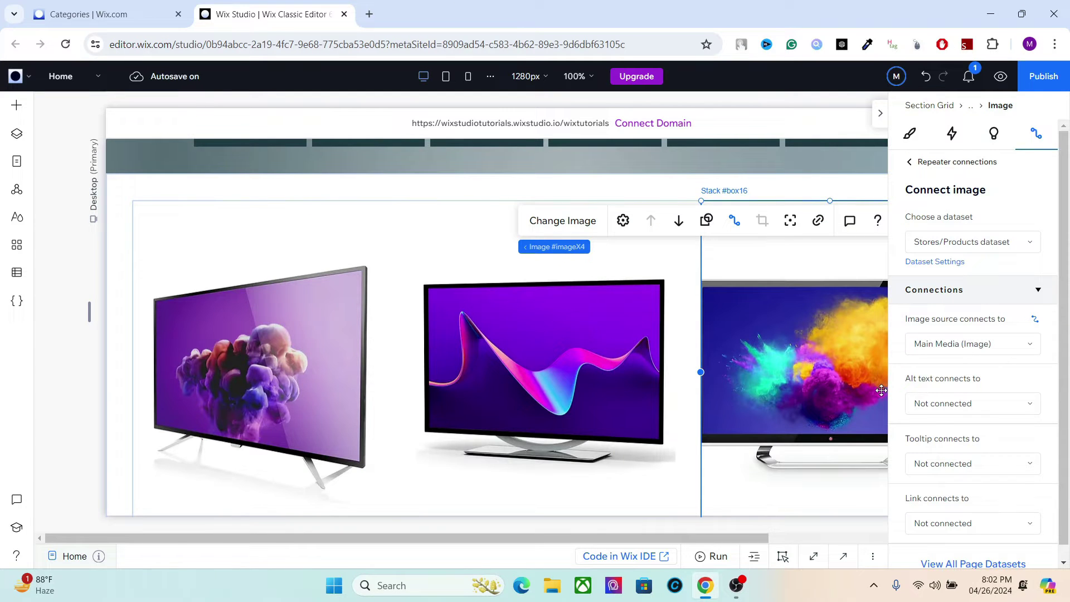
left_click(944, 415)
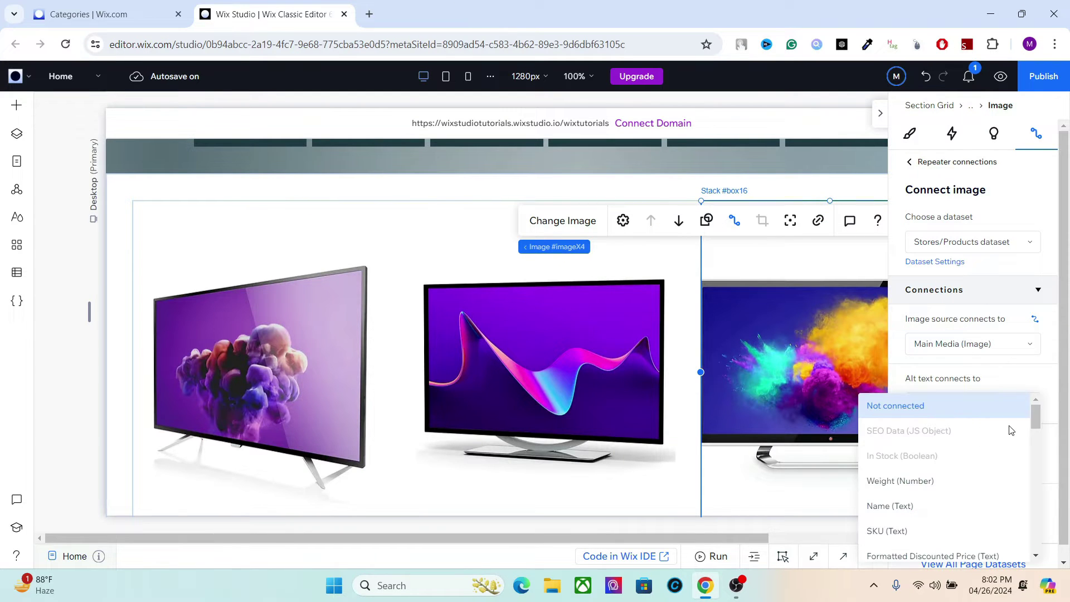
left_click_drag(1038, 423, 1023, 460)
left_click(921, 461)
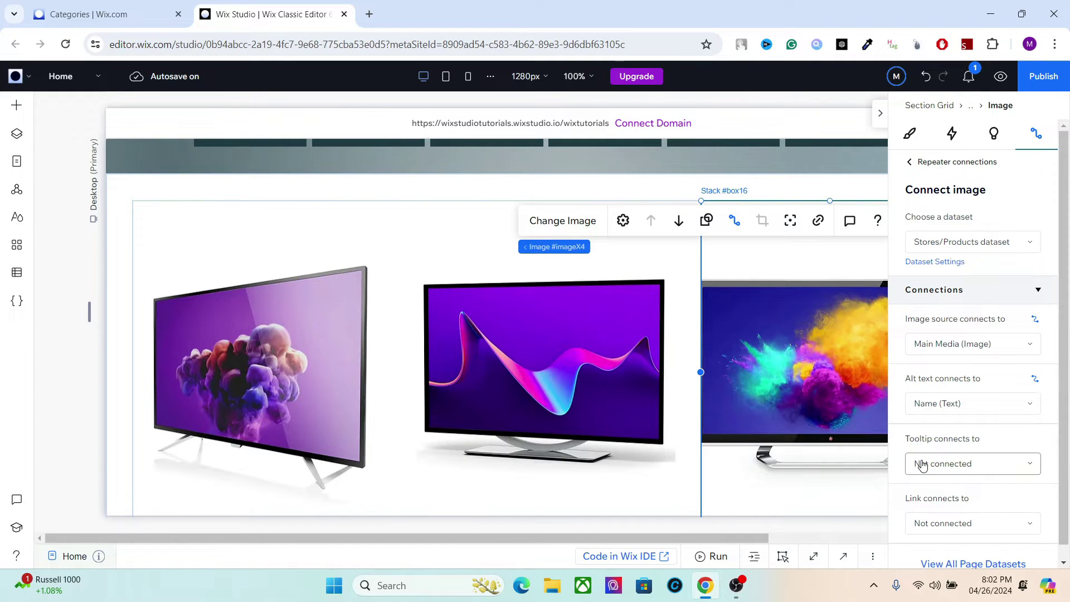
left_click(1026, 523)
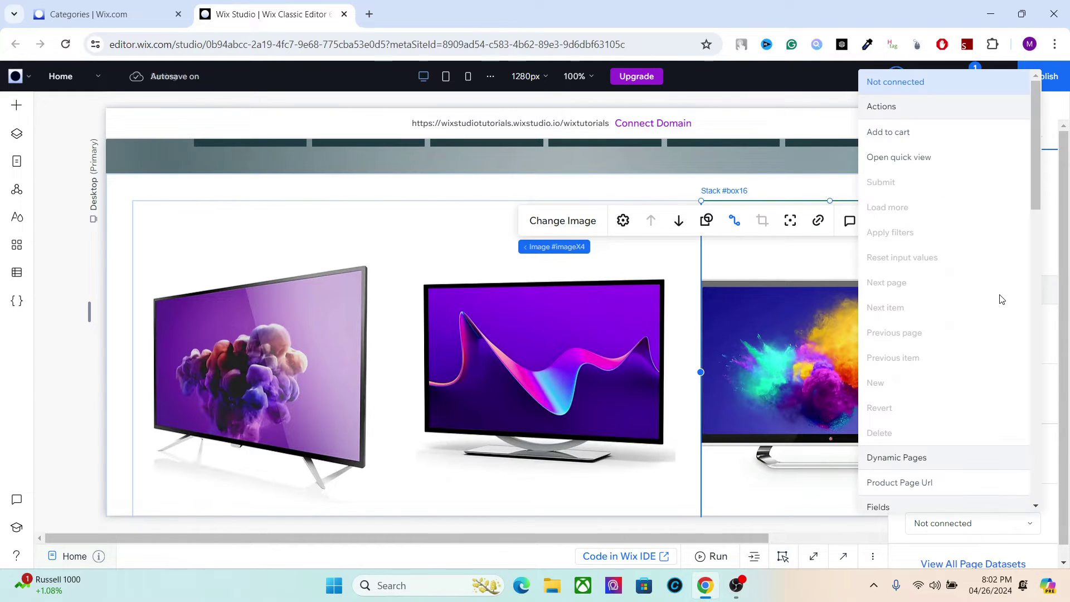
left_click(911, 484)
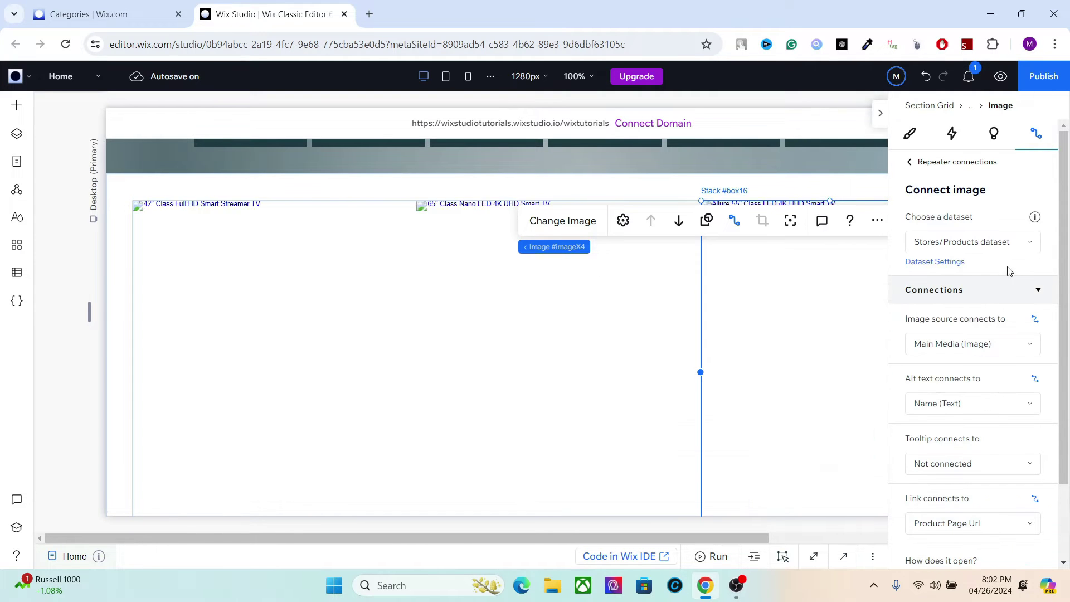
left_click(880, 113)
left_click_drag(989, 278, 988, 309)
Step: Connect the card's Product Name text to the Name (Text) field
left_click(806, 341)
left_click(802, 350)
left_click(802, 354)
left_click(796, 364)
left_click(796, 363)
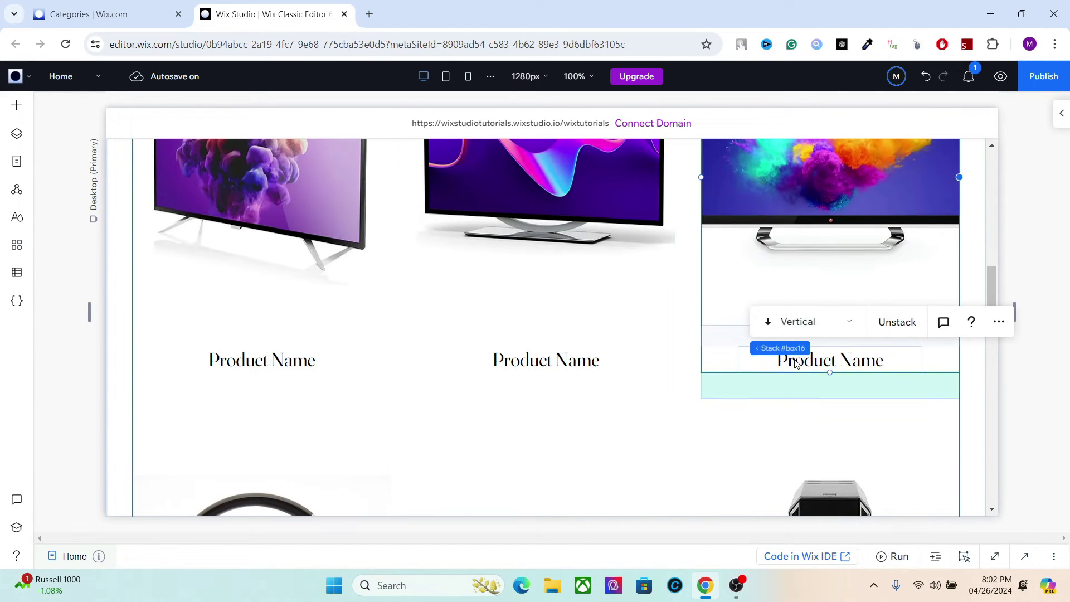
left_click(797, 362)
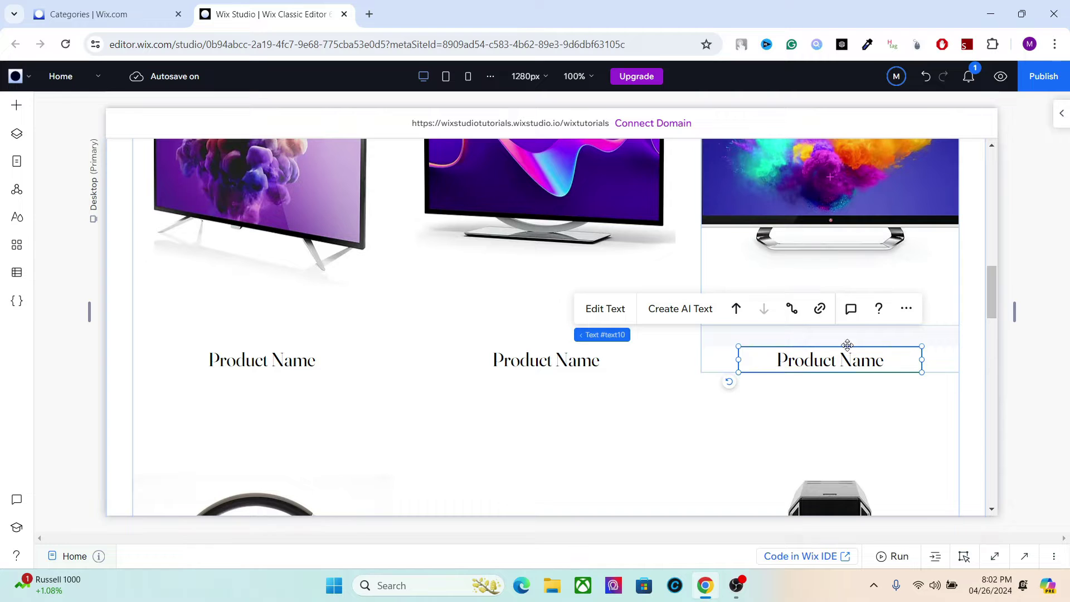
left_click(1063, 115)
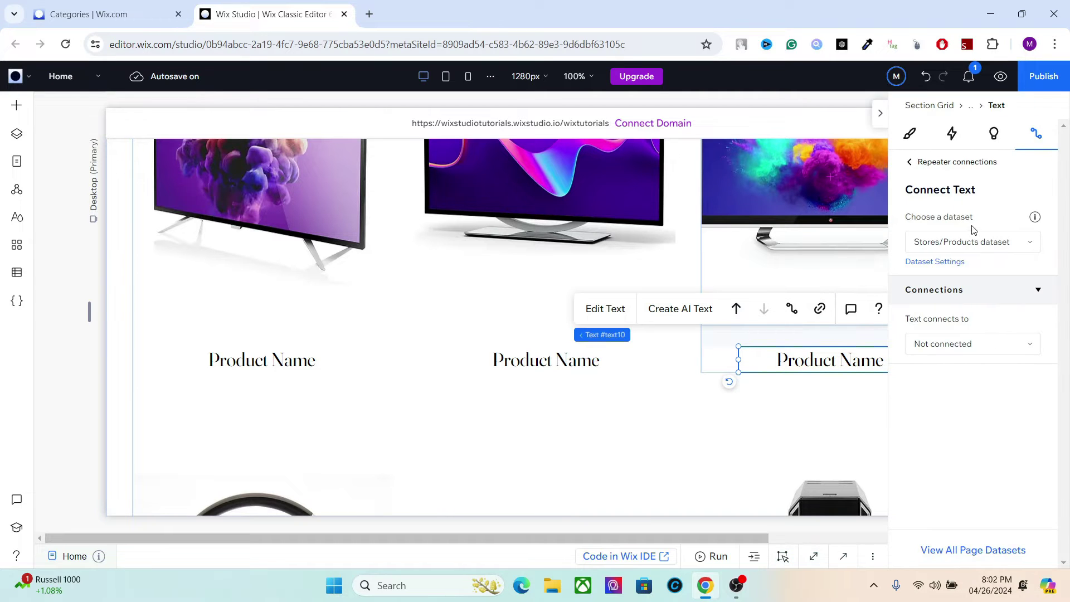
left_click(937, 345)
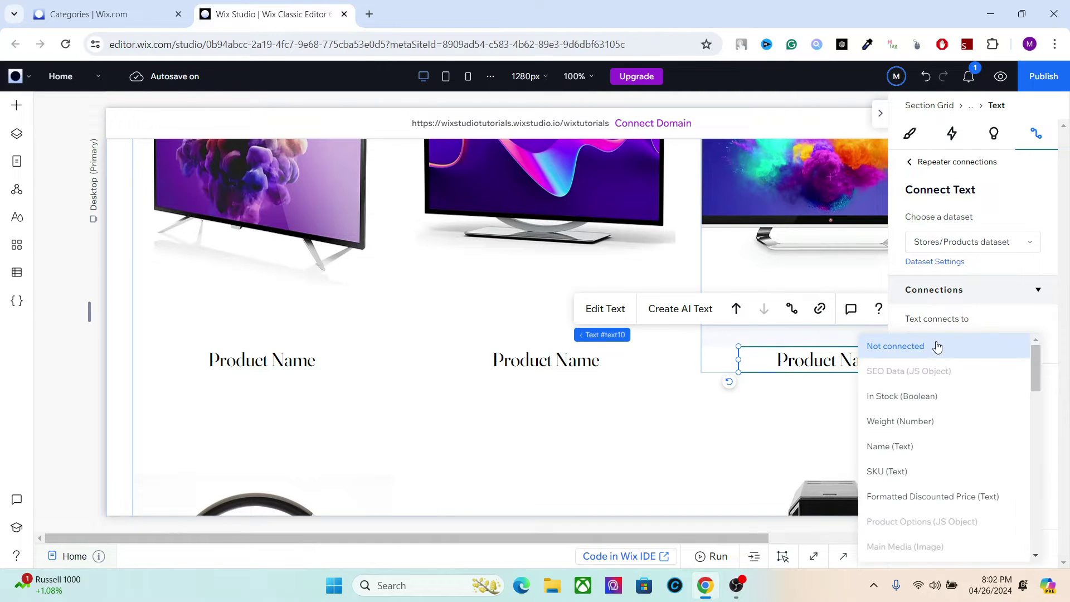
left_click(818, 363)
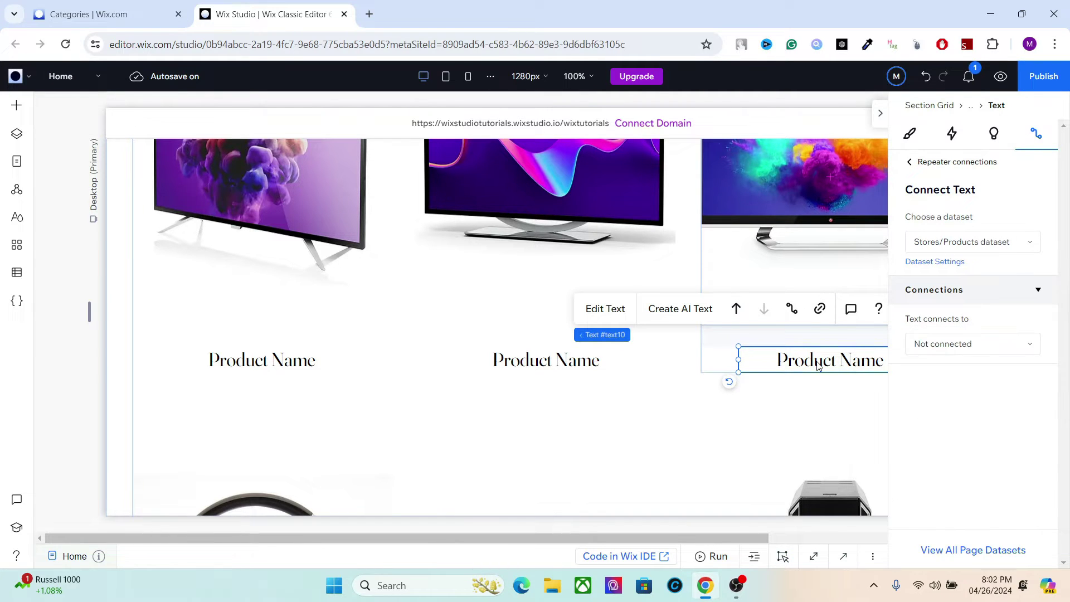
left_click(955, 346)
left_click(897, 446)
Step: Check the middle and third cards' text and image connections
left_click(547, 381)
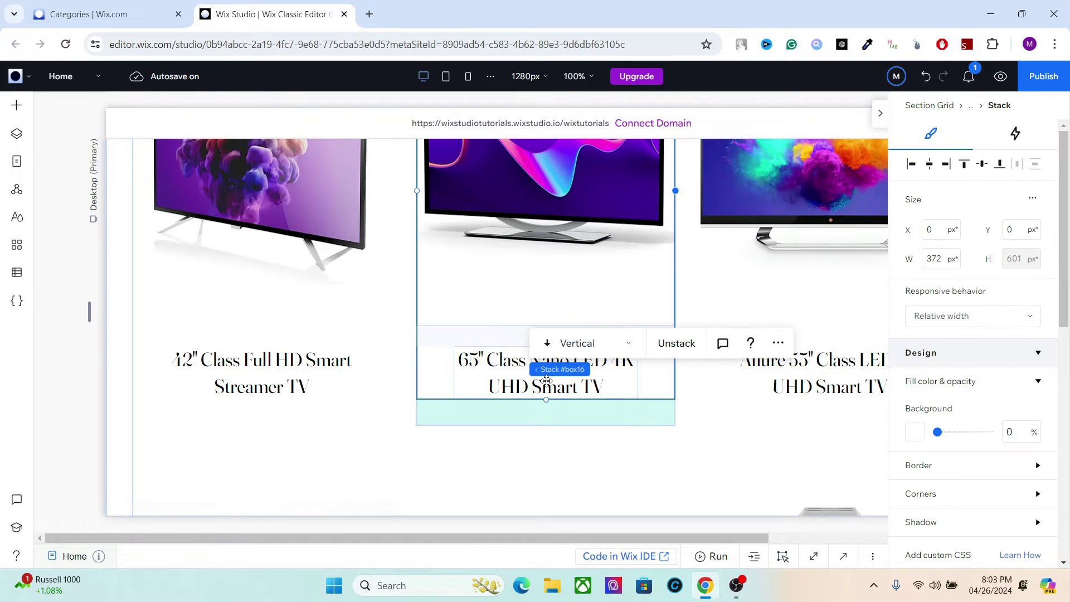
left_click(547, 380)
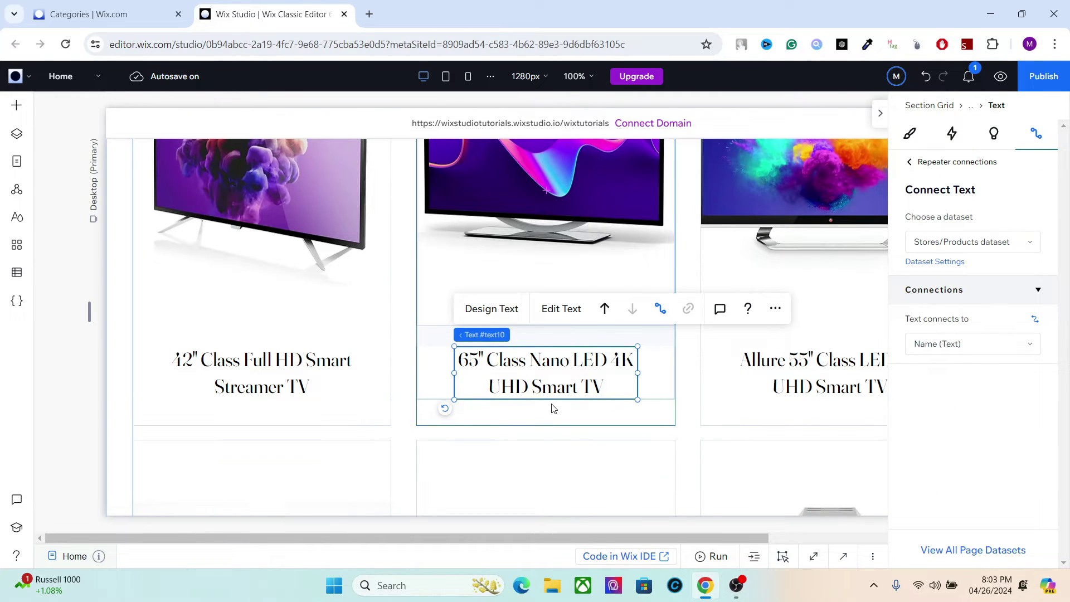
left_click(809, 230)
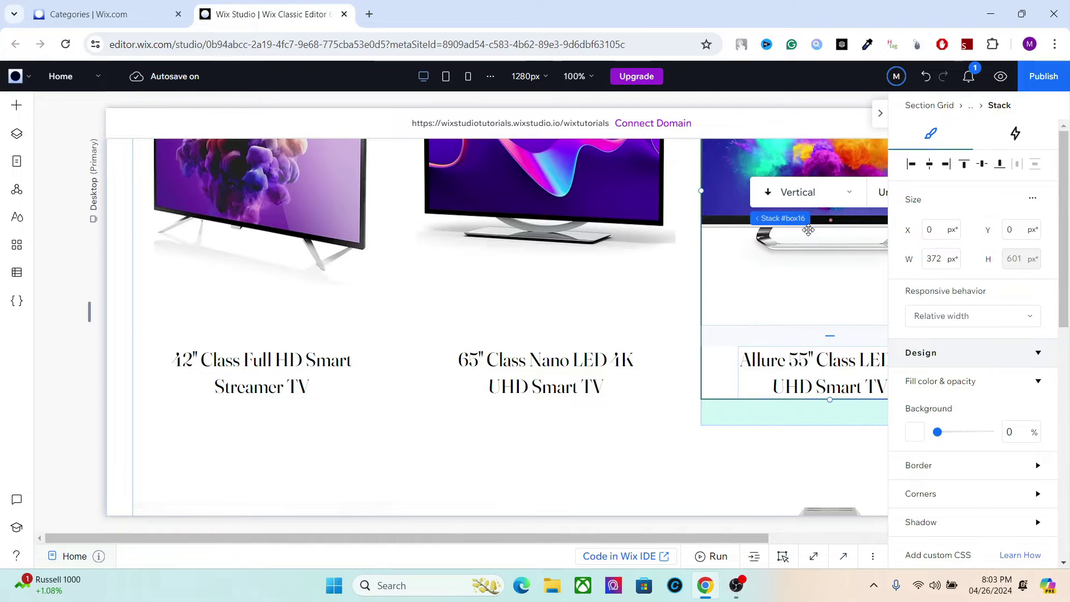
left_click(725, 208)
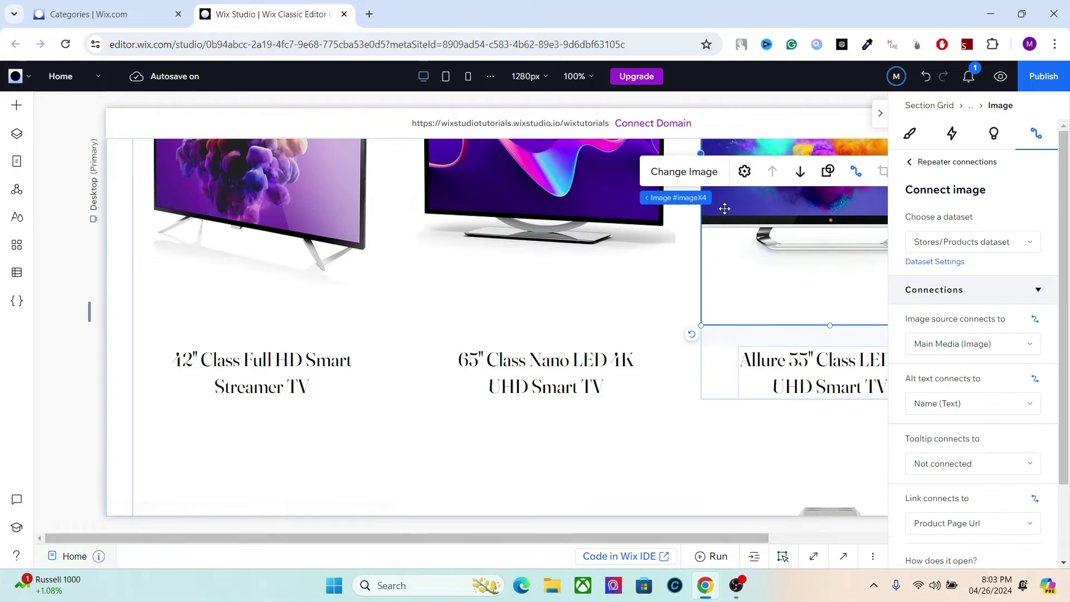
left_click(880, 113)
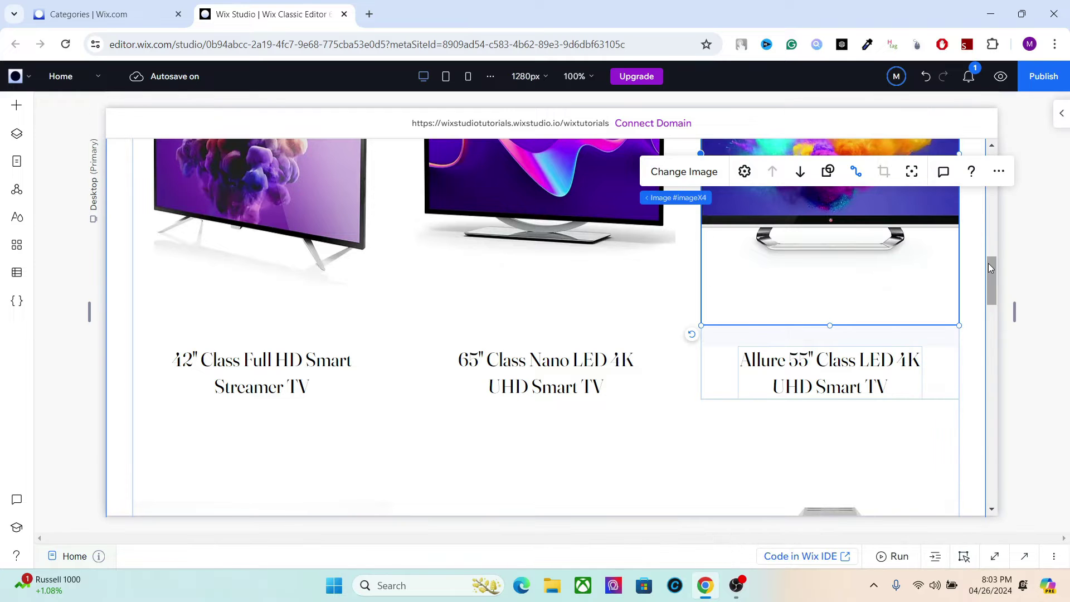
left_click_drag(989, 267, 960, 476)
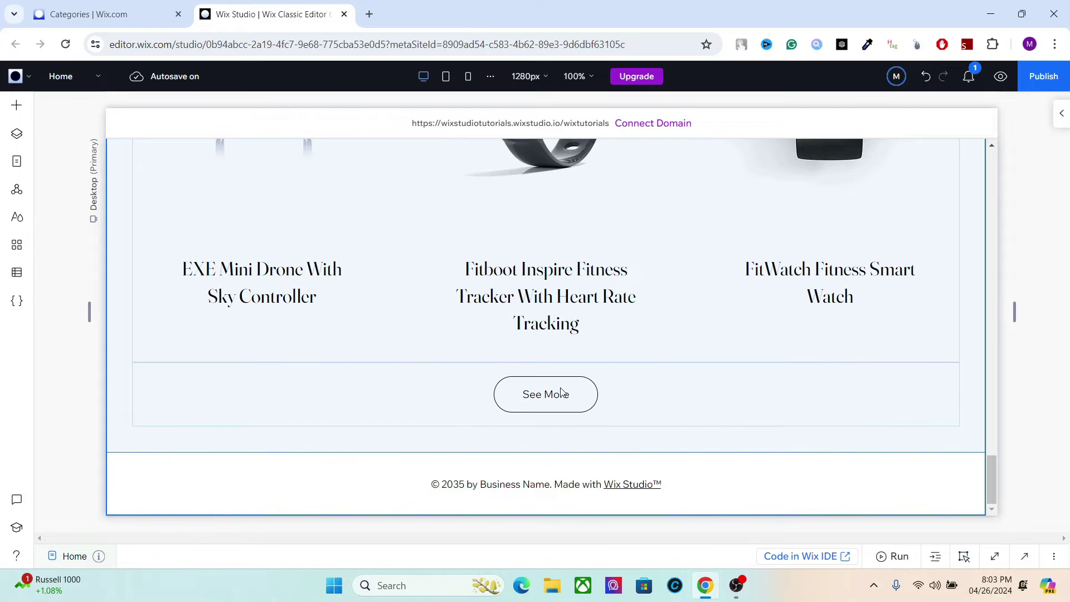
Step: Connect See More to the Stores/Products dataset with a Load more click action, then preview
left_click(549, 402)
left_click(545, 401)
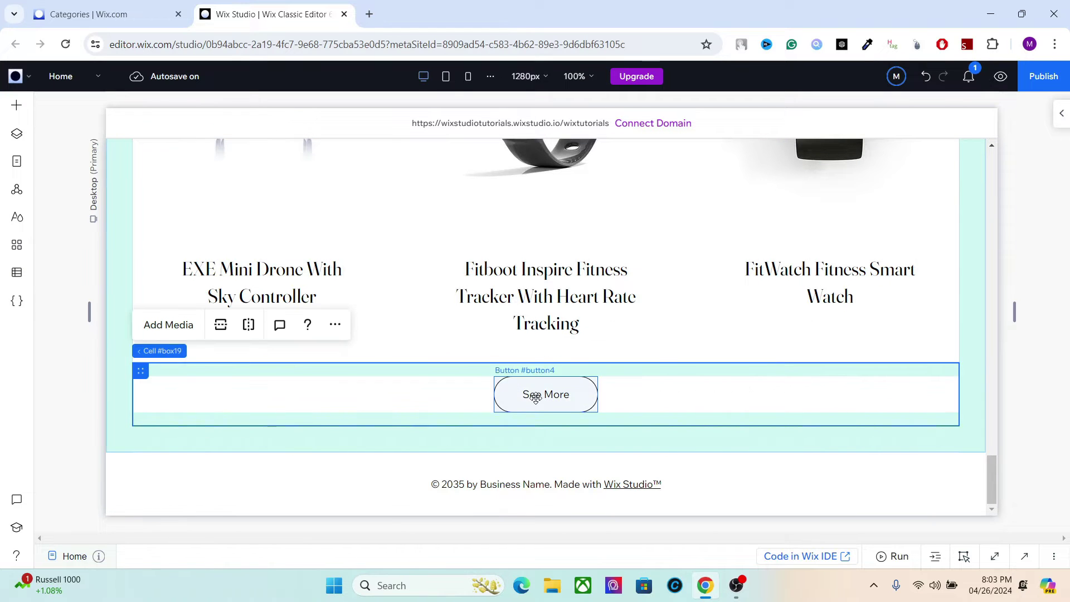
left_click(535, 397)
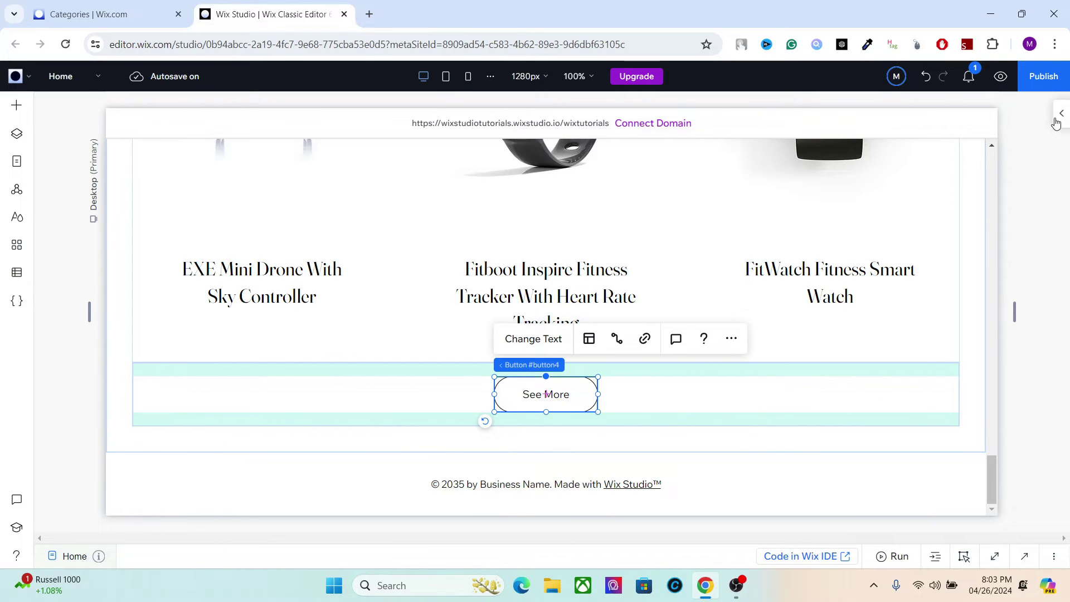
left_click(1061, 114)
left_click(966, 220)
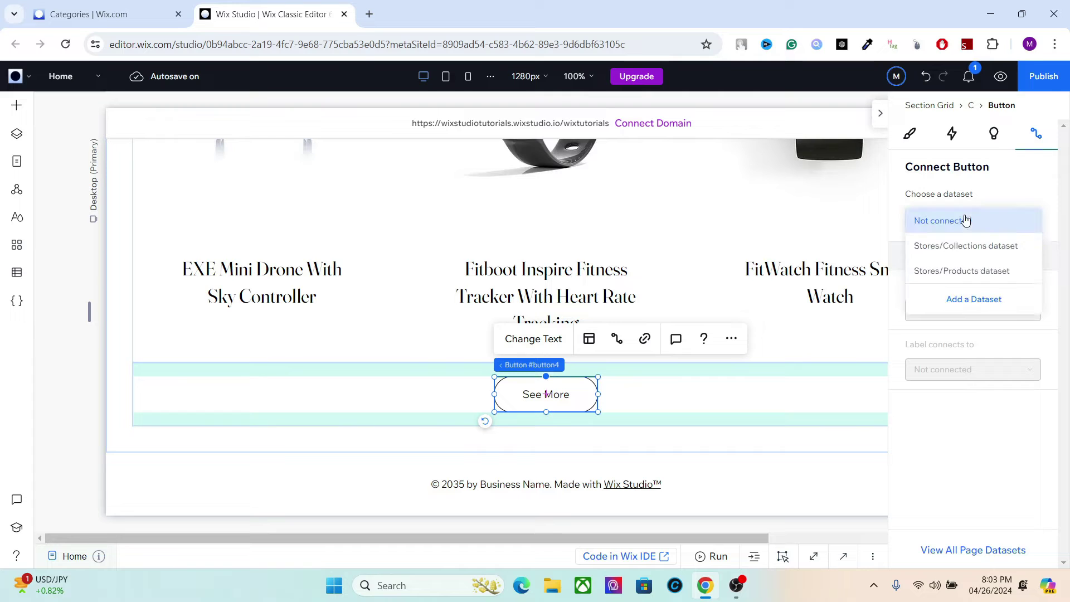
left_click(943, 271)
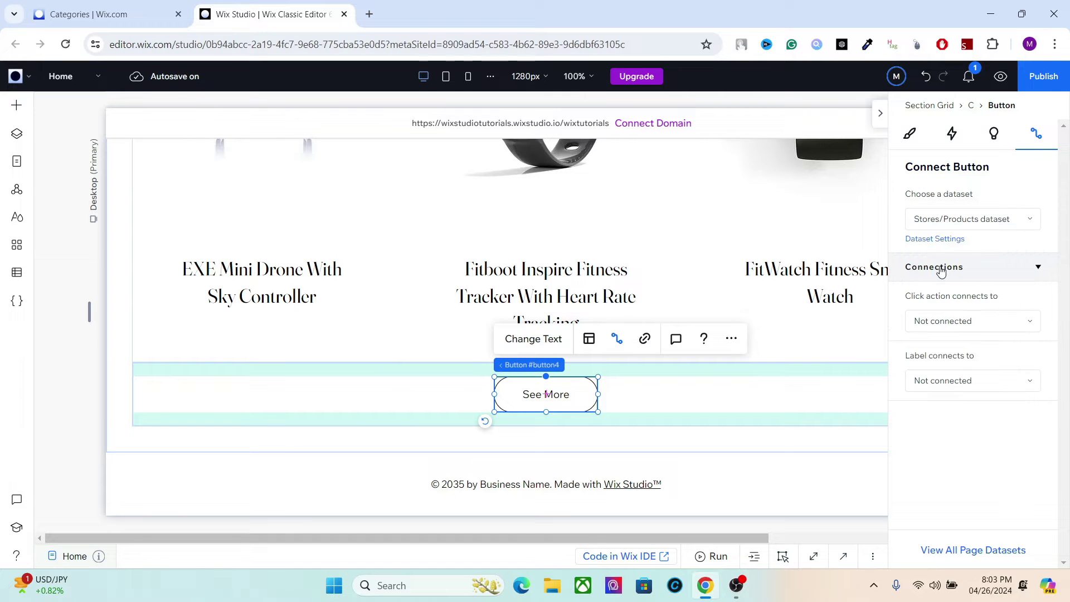
left_click(975, 321)
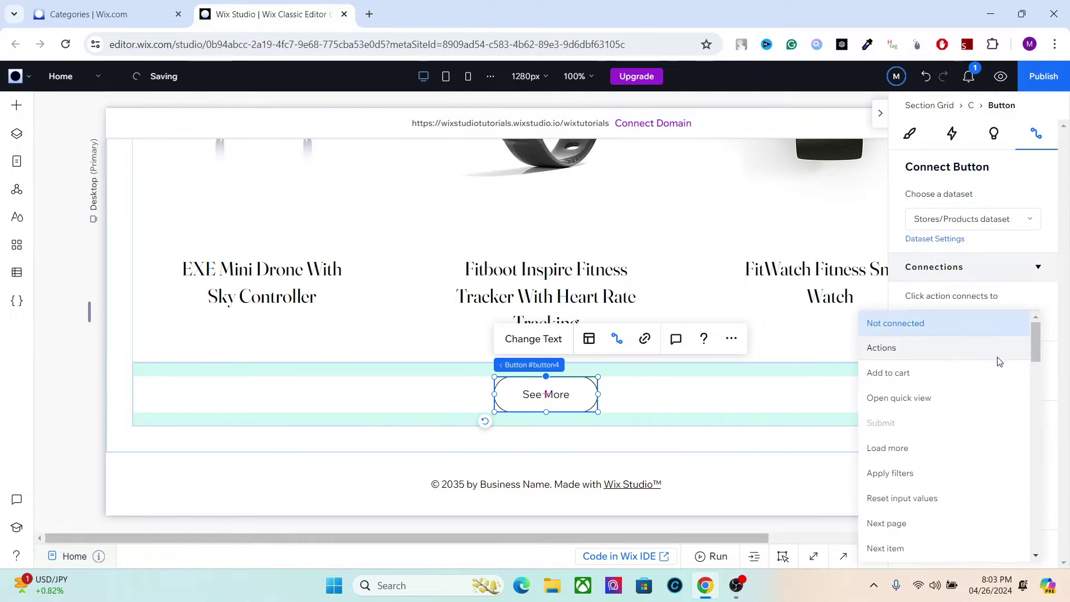
left_click_drag(1034, 350, 1004, 358)
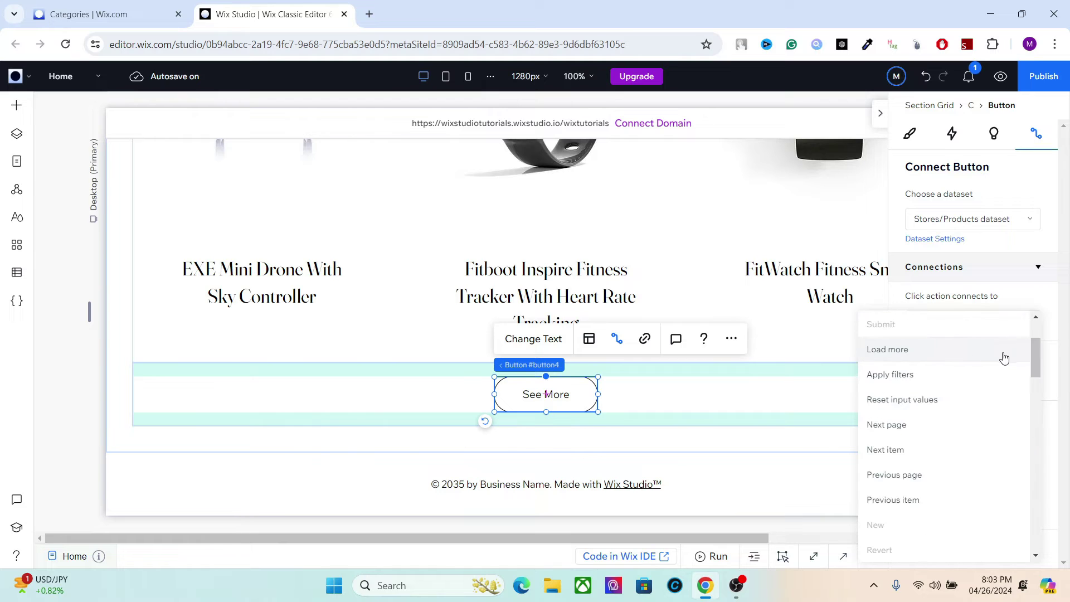
left_click(939, 356)
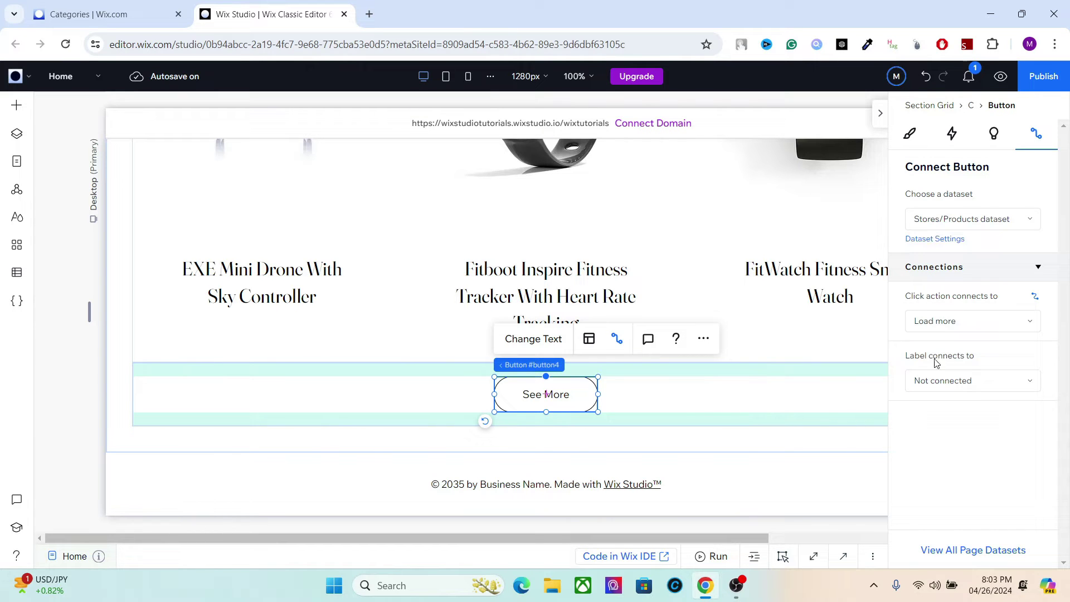
left_click(1000, 78)
Step: Load two more batches of products with See More and scroll through the added rows
mouse_move(978, 457)
left_mouse_down()
mouse_move(982, 274)
mouse_move(963, 459)
left_mouse_up()
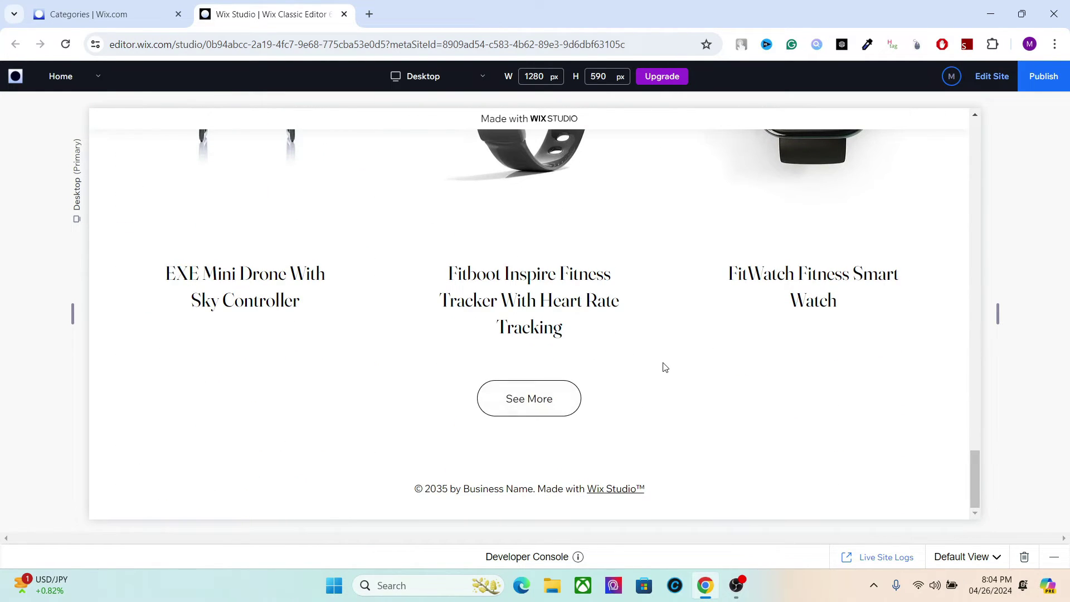
left_click(538, 394)
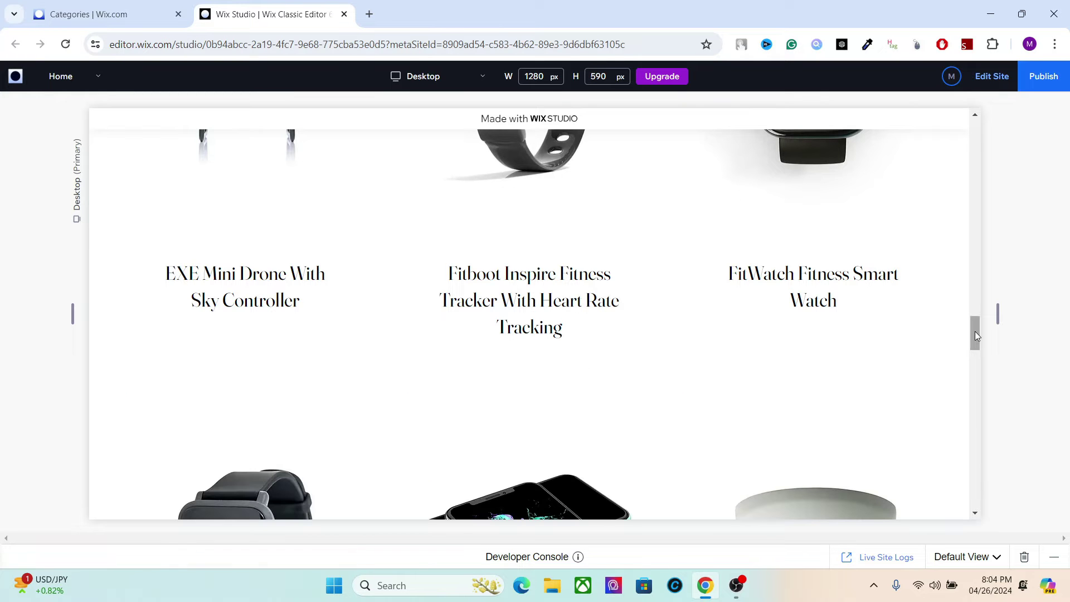
left_click_drag(975, 331, 976, 497)
left_click(549, 405)
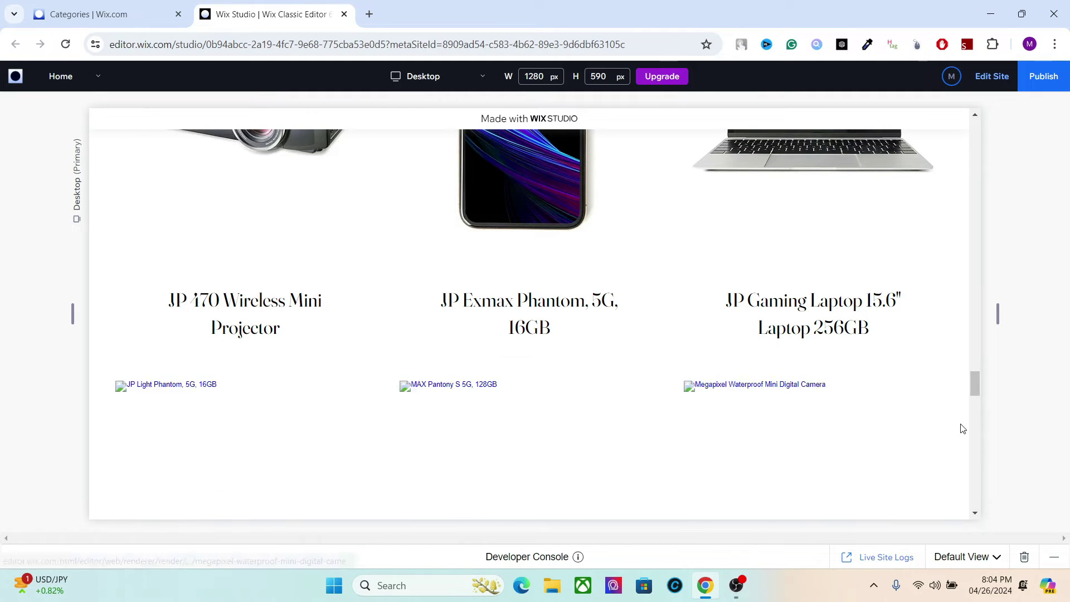
left_click_drag(975, 386, 982, 172)
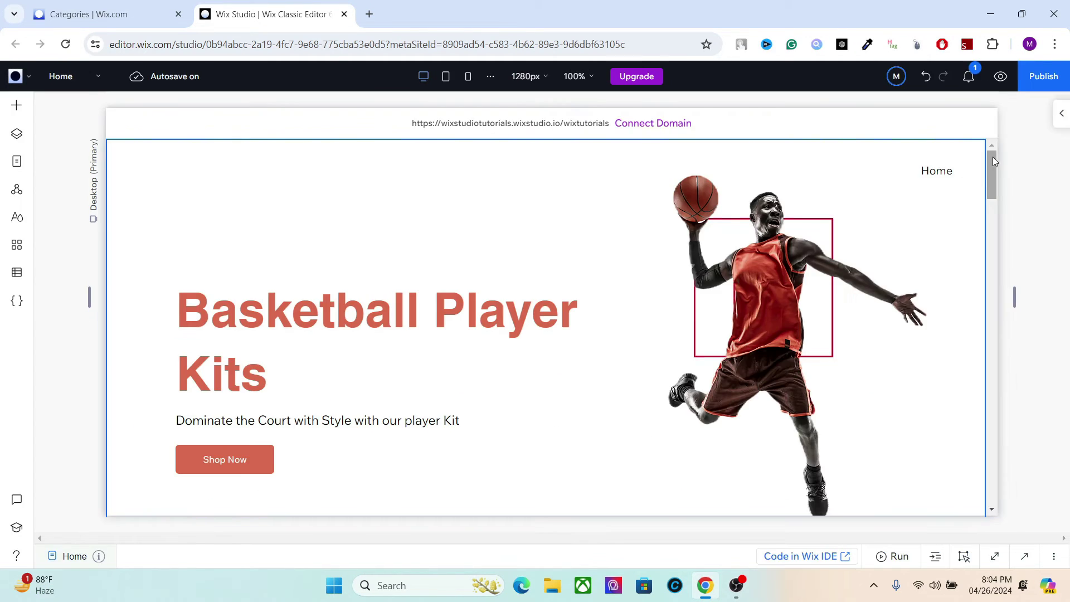
left_click_drag(995, 161, 992, 263)
Step: Select the product repeater, open its dataset settings and choose + Add Filter
left_click(769, 277)
left_click(642, 318)
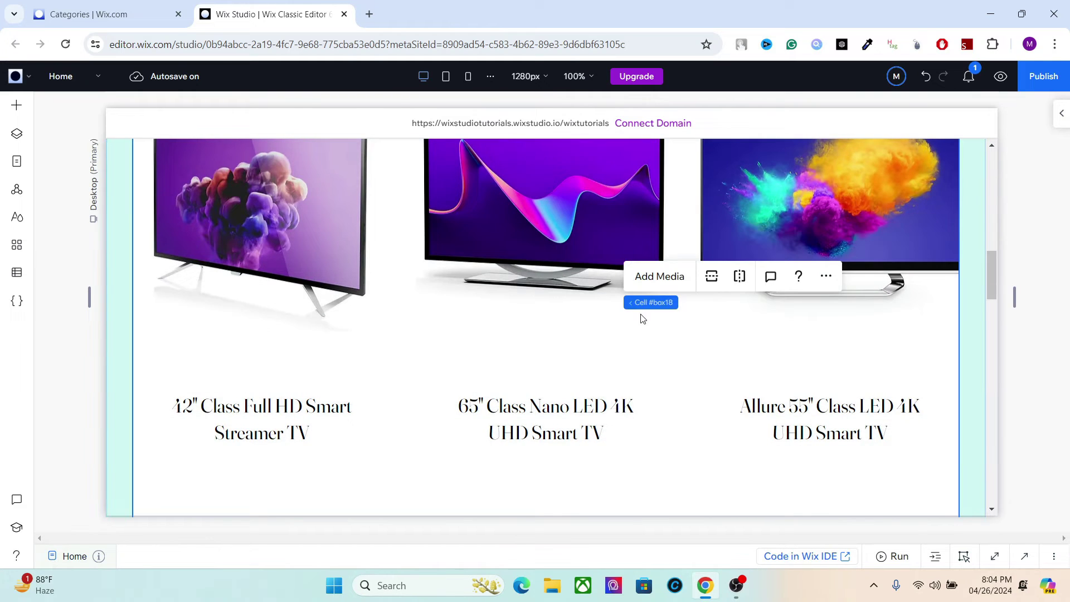
left_click(1062, 124)
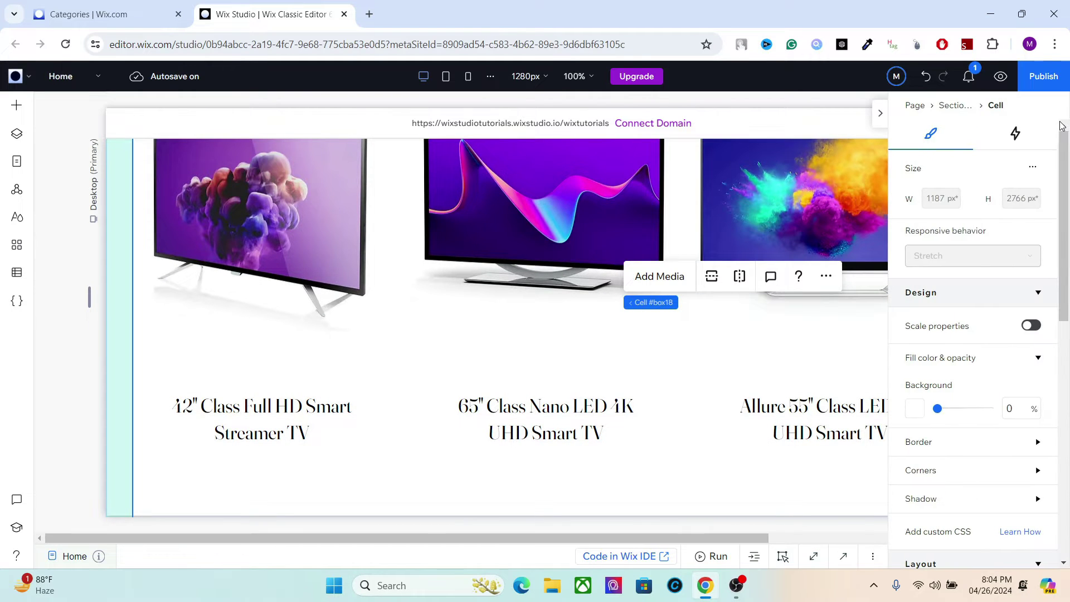
left_click(558, 315)
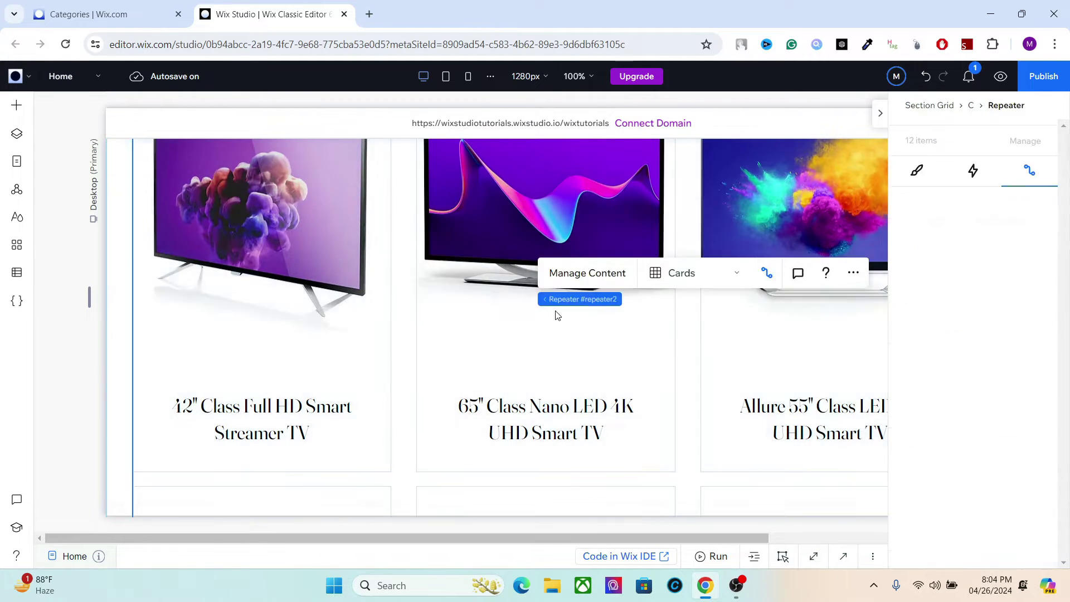
left_click(940, 276)
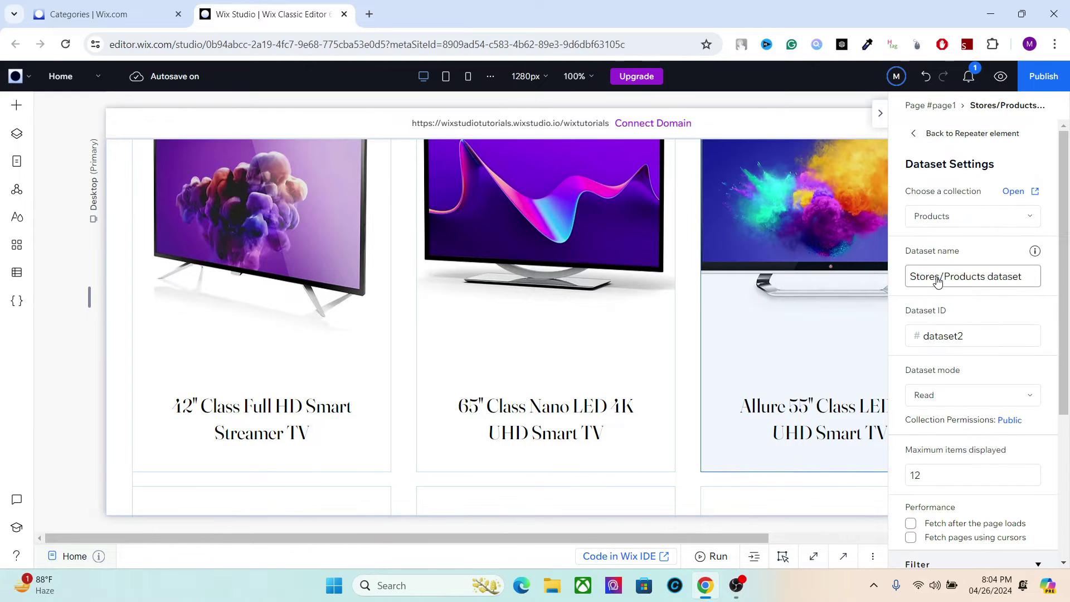
left_click_drag(1064, 307, 1062, 448)
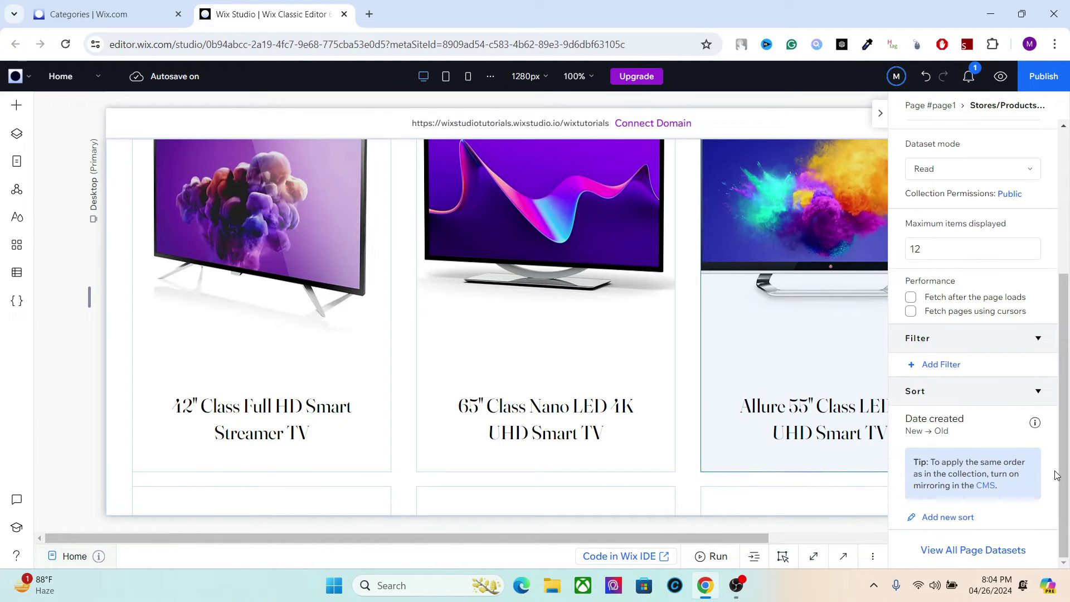
left_click(939, 365)
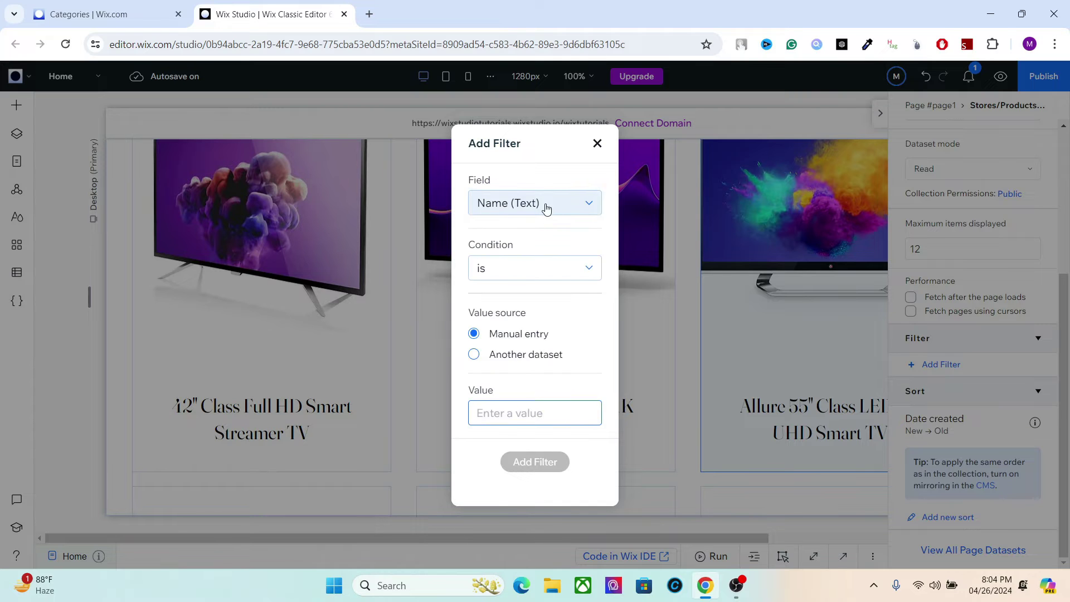
Step: Add a dataset filter where Collections includes Best Sellers, then collapse the inspector
left_click(530, 207)
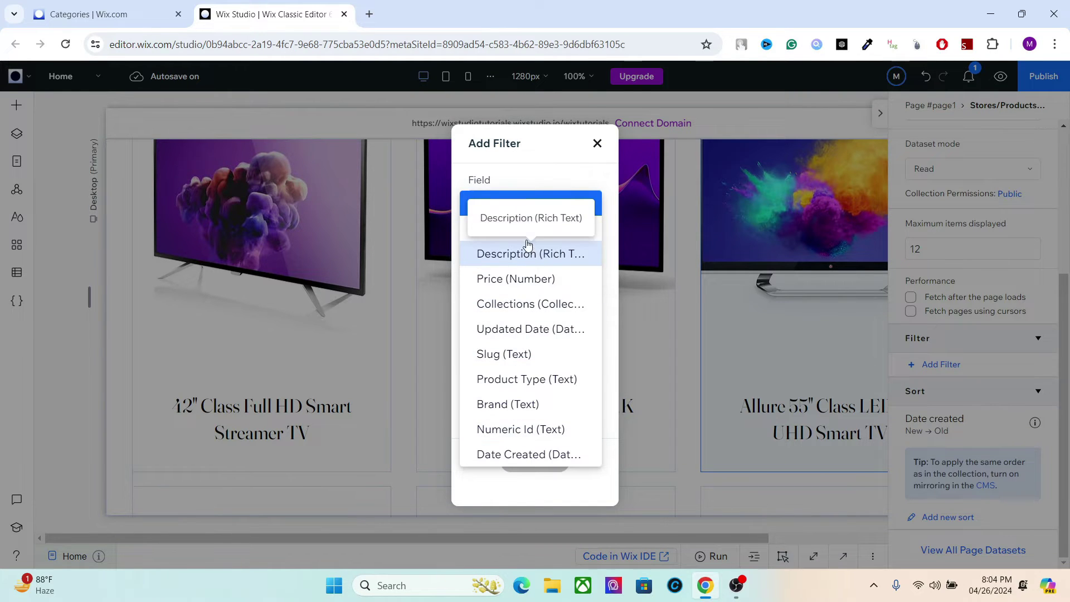
left_click(528, 305)
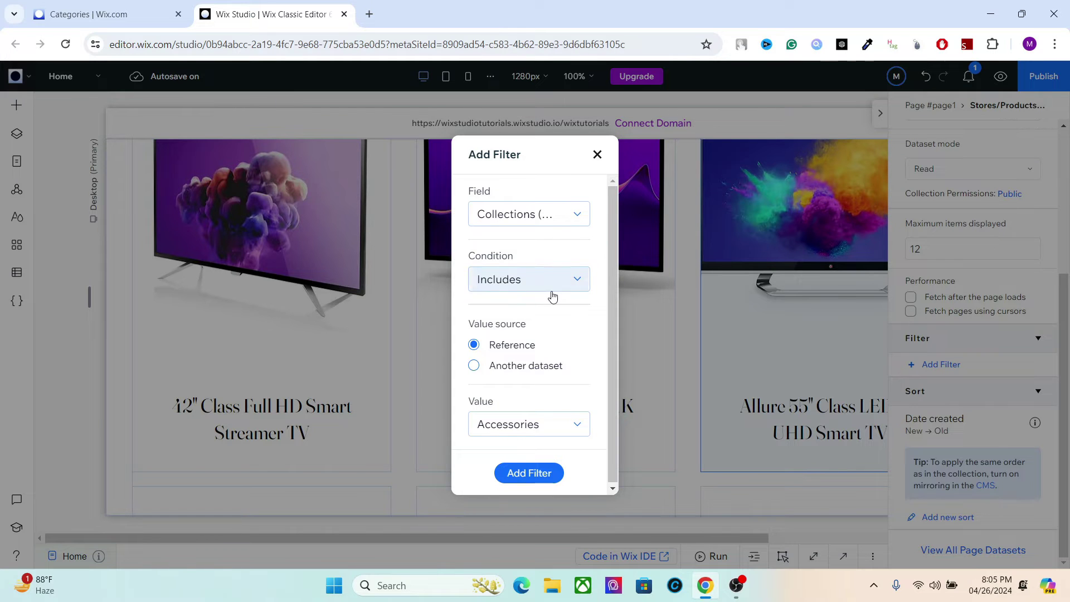
left_click(513, 426)
mouse_move(588, 260)
left_mouse_down()
mouse_move(580, 303)
mouse_move(587, 240)
left_mouse_up()
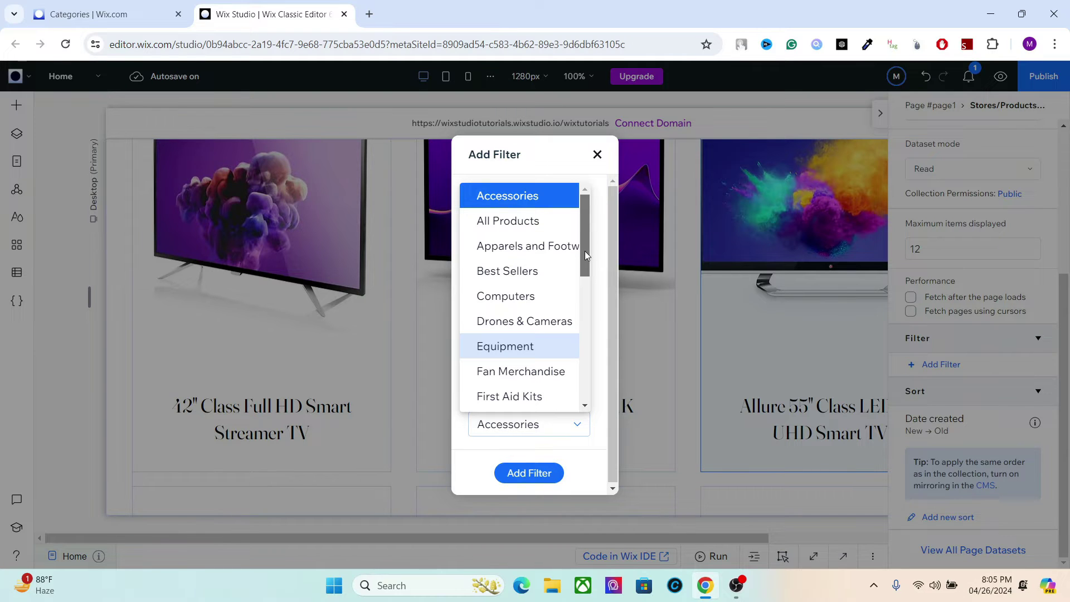
left_click(537, 271)
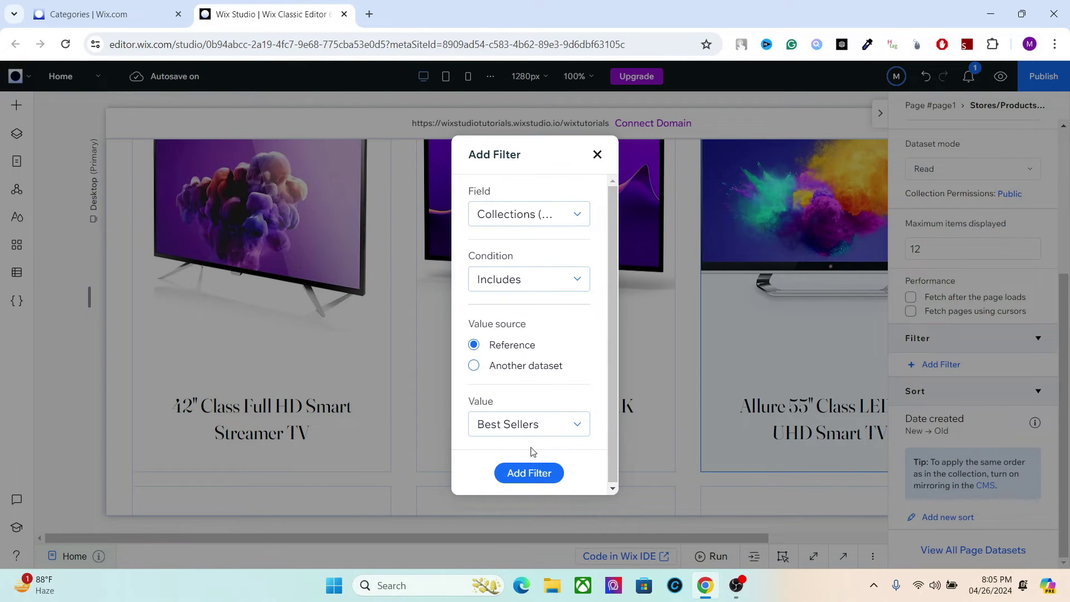
left_click(527, 478)
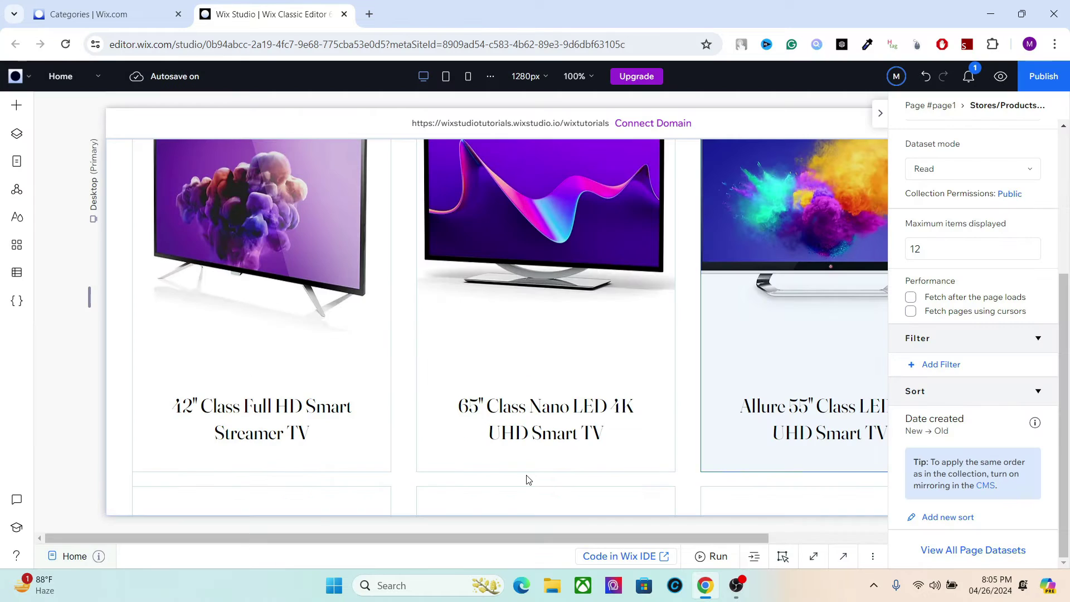
left_click(880, 114)
left_click_drag(994, 229, 980, 467)
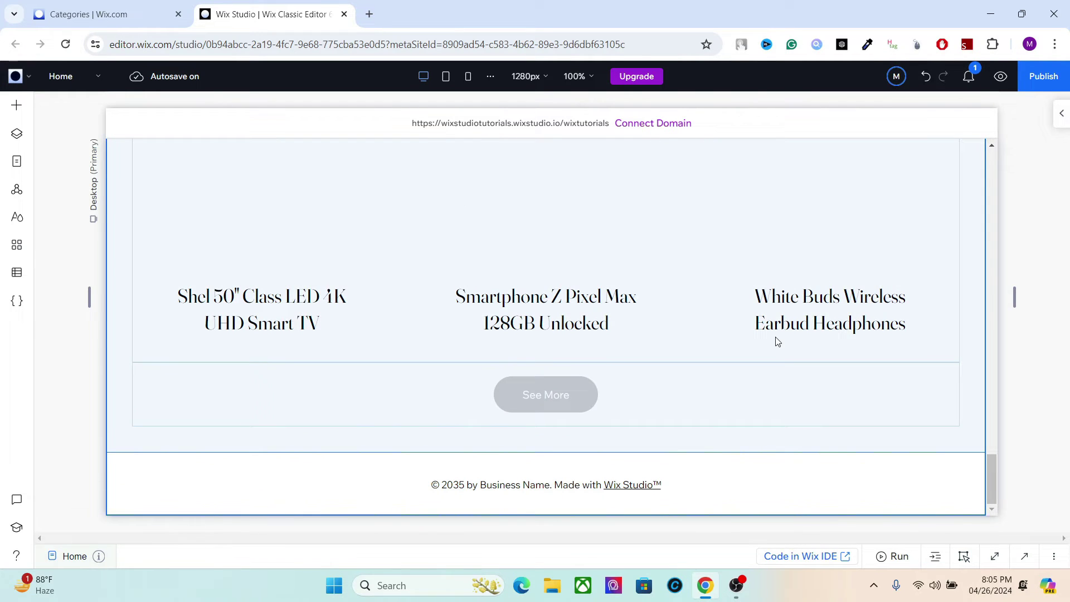
left_click(777, 341)
left_click(602, 370)
left_click(603, 370)
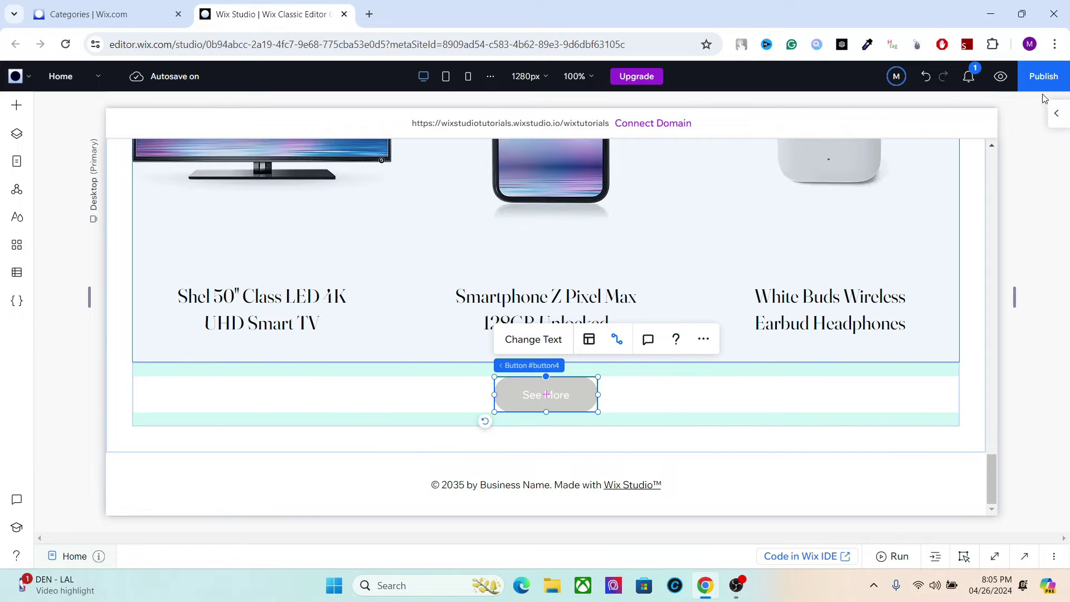
left_click_drag(995, 473, 967, 468)
left_click(609, 437)
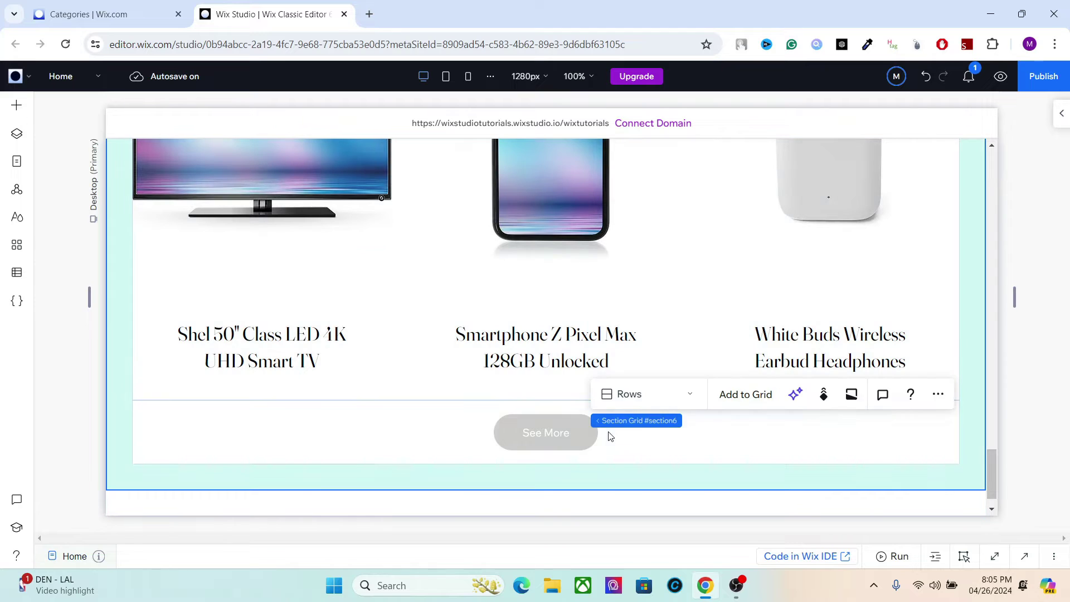
left_click(545, 433)
left_click(545, 433)
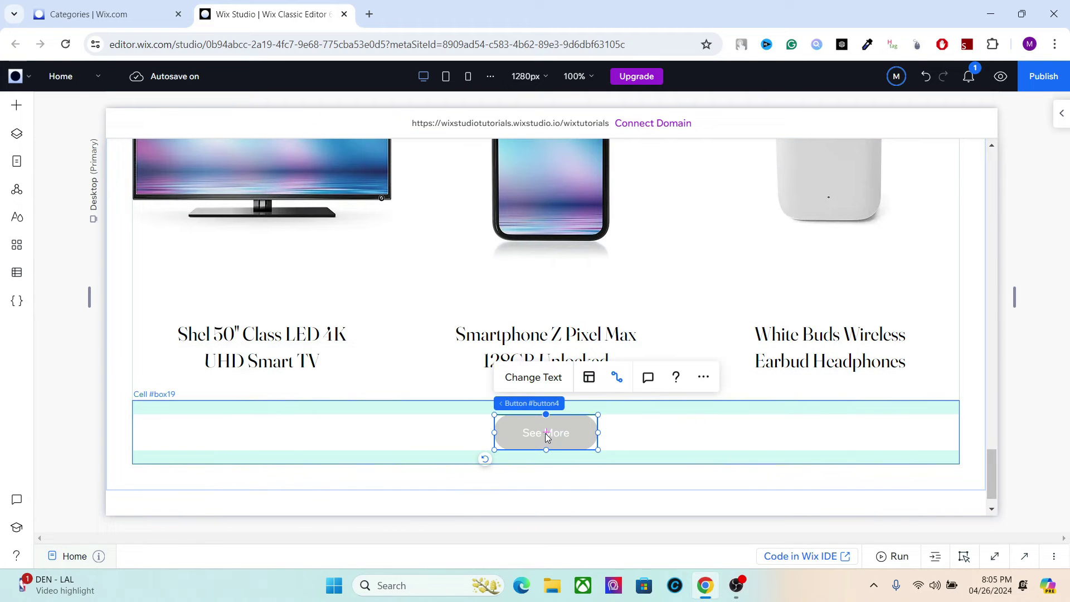
left_click(903, 315)
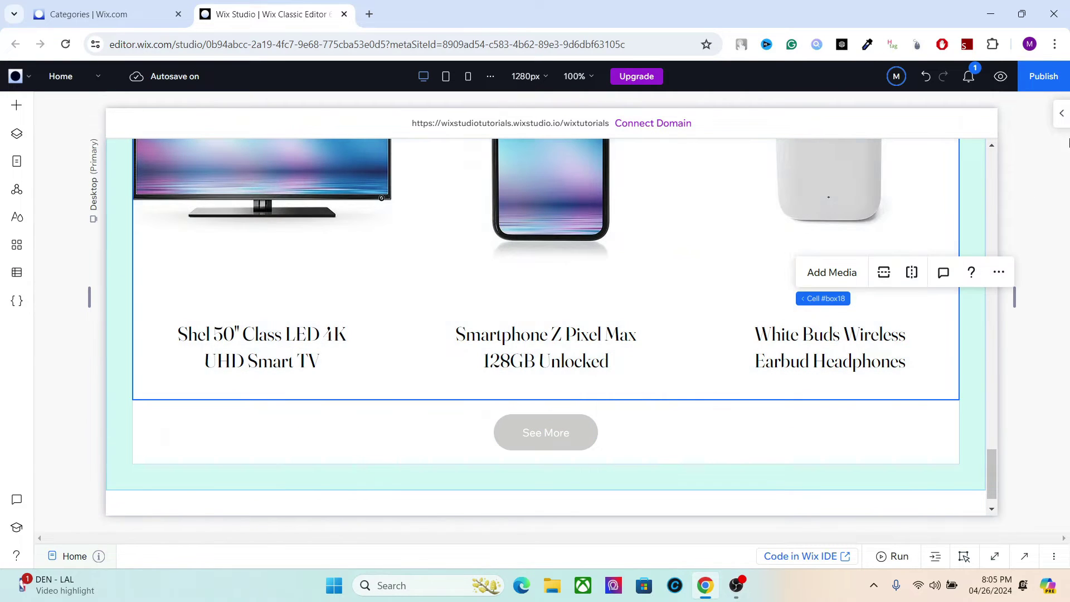
Step: Change the repeater dataset's Maximum items displayed from 12 to 6
left_click(1061, 113)
left_click(659, 282)
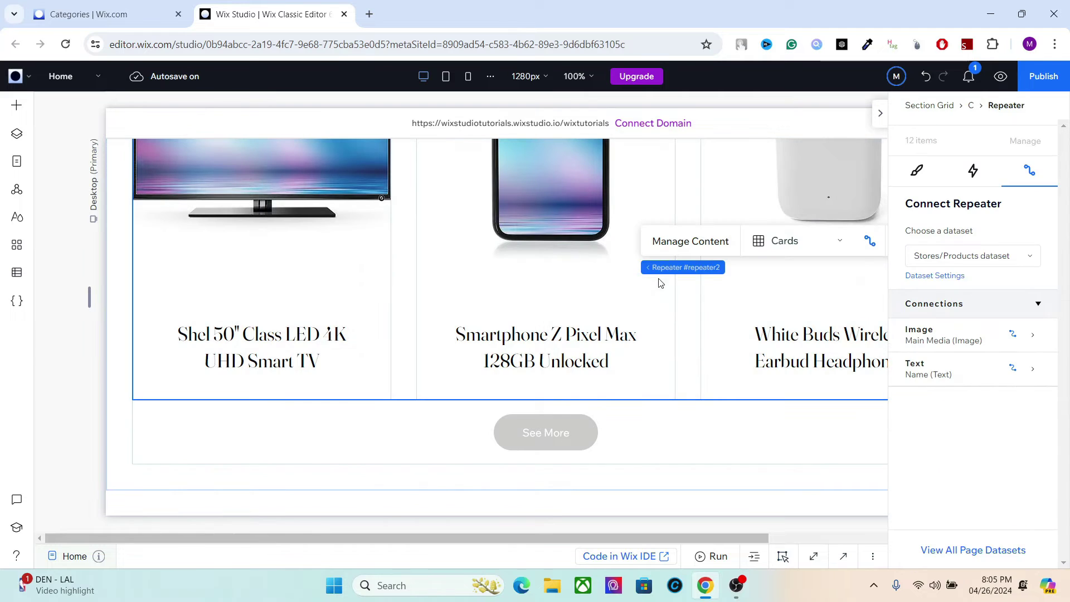
left_click(945, 277)
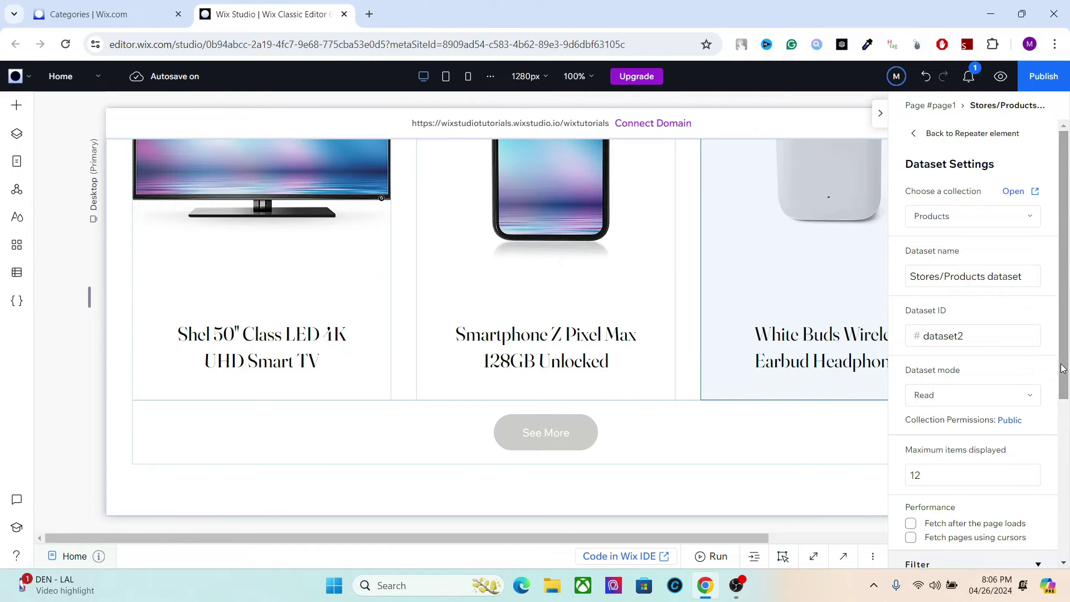
scroll(1048, 379, "down", 2)
left_click(924, 402)
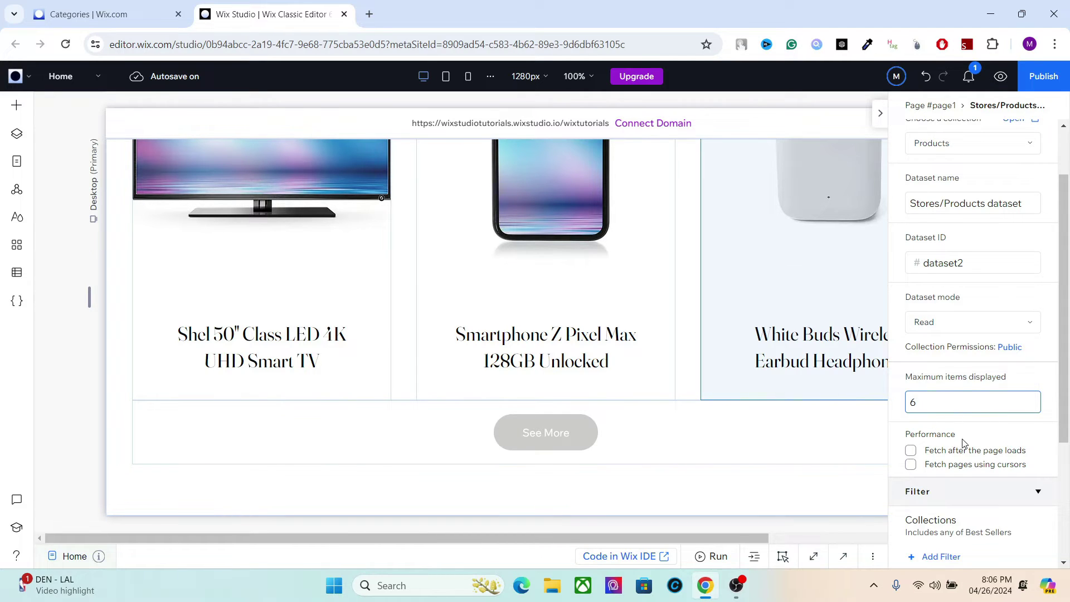
scroll(968, 317, "down", 10)
scroll(969, 268, "up", 10)
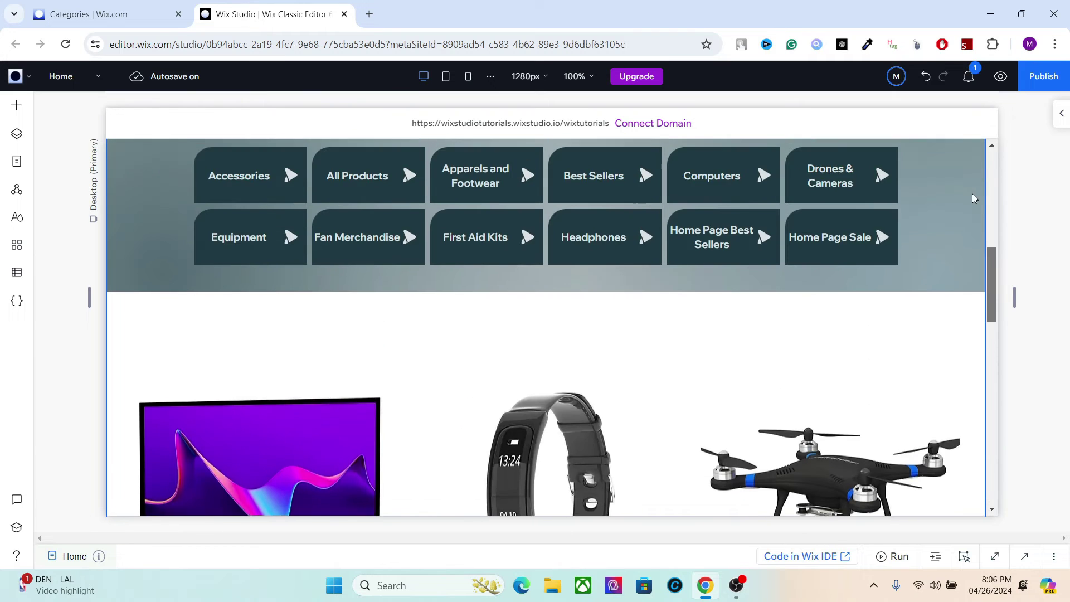
scroll(970, 211, "down", 10)
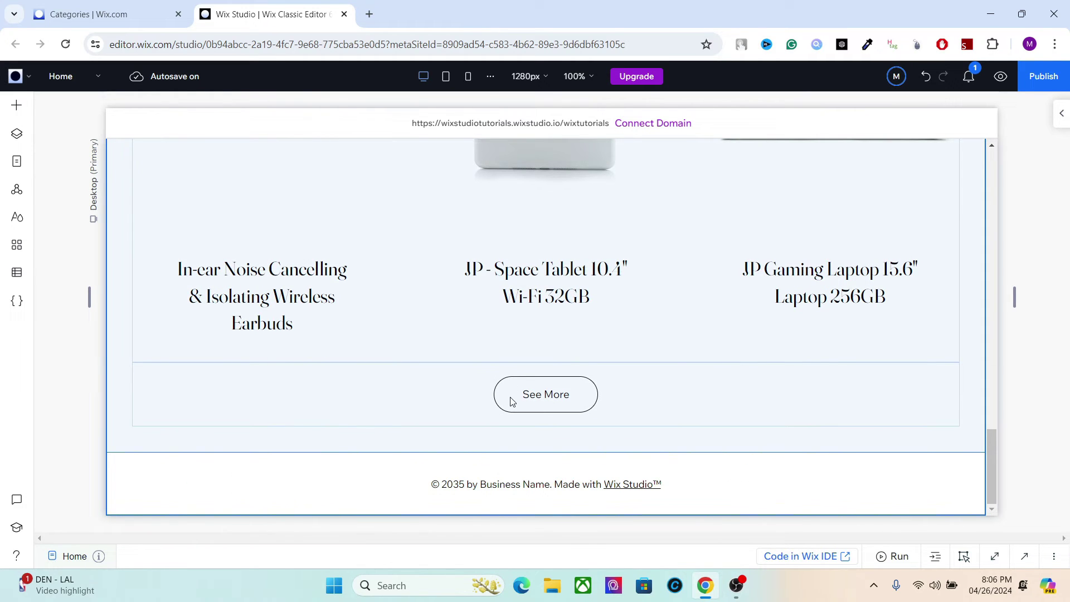
Step: Select the cell that holds the See More button below the grid
left_click(525, 394)
left_click(525, 398)
left_click(525, 402)
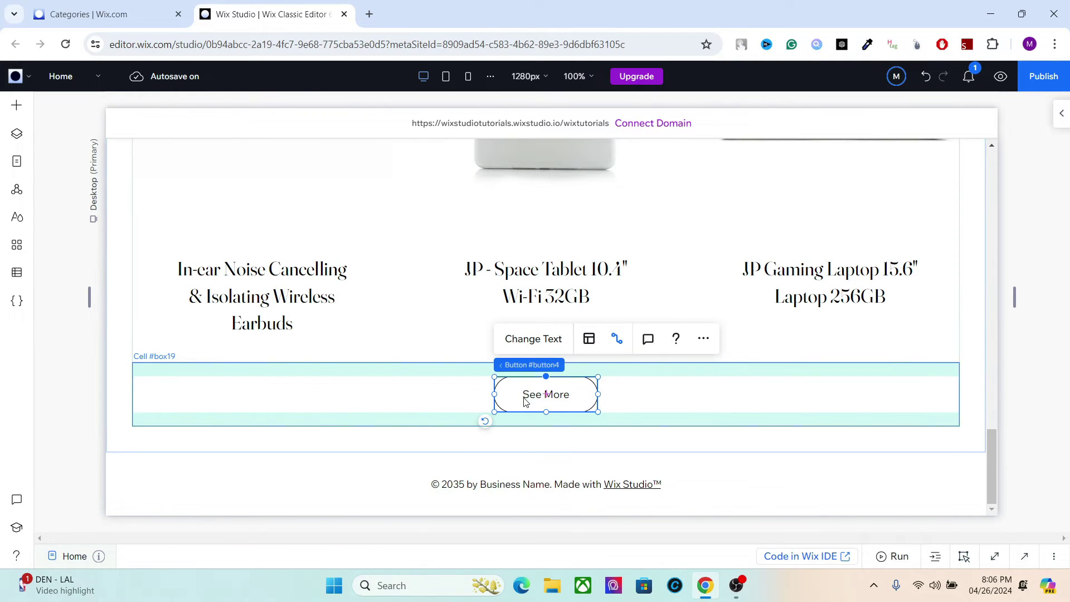
left_click(649, 391)
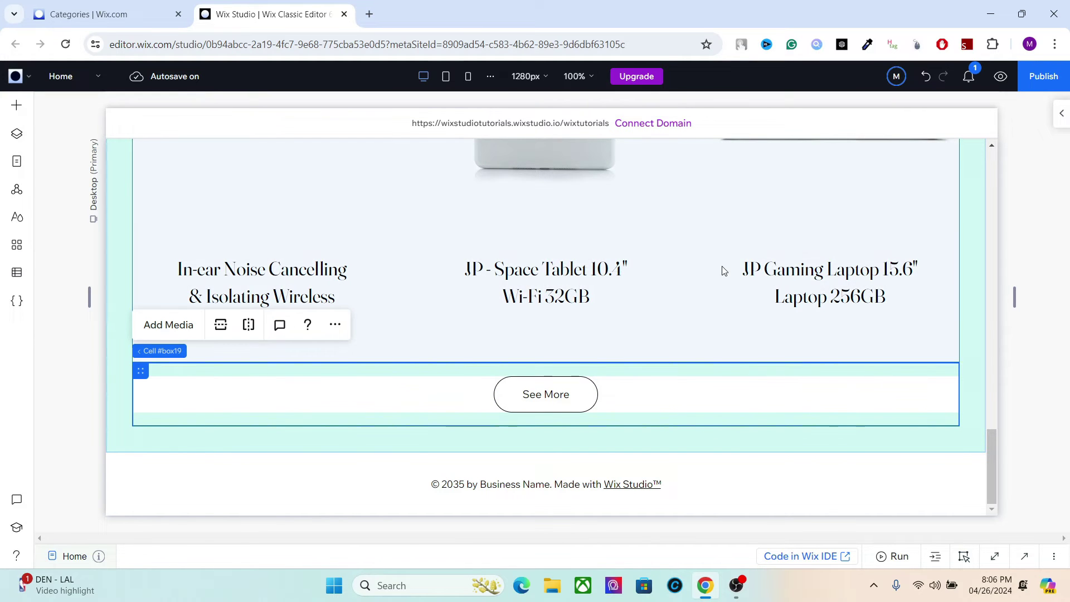
Step: Open the See More cell's inspector, then browse the Store elements and close the Add panel
left_click(1061, 114)
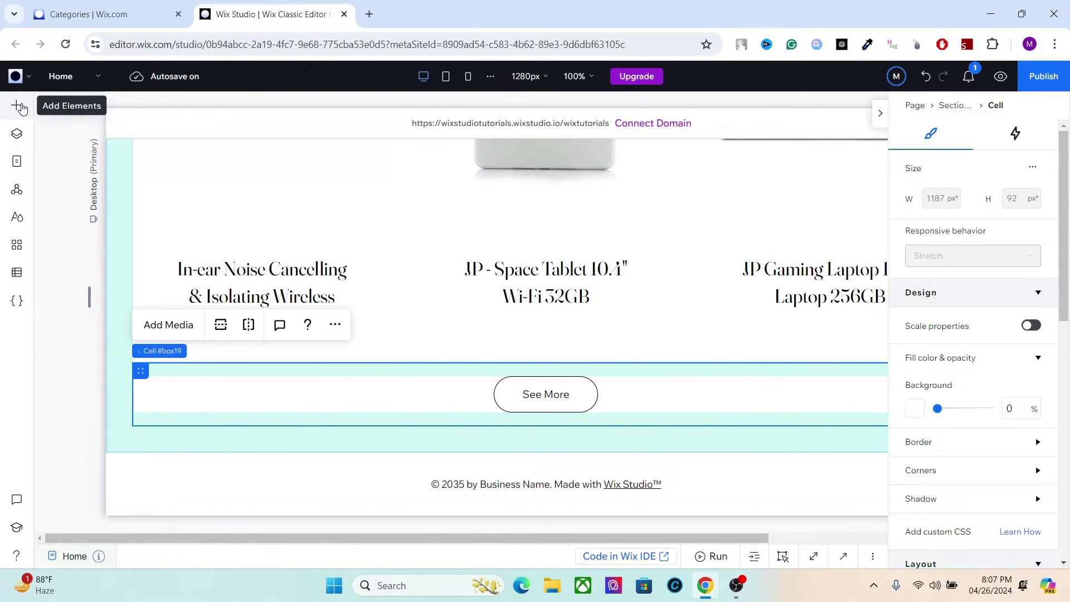
left_click(20, 105)
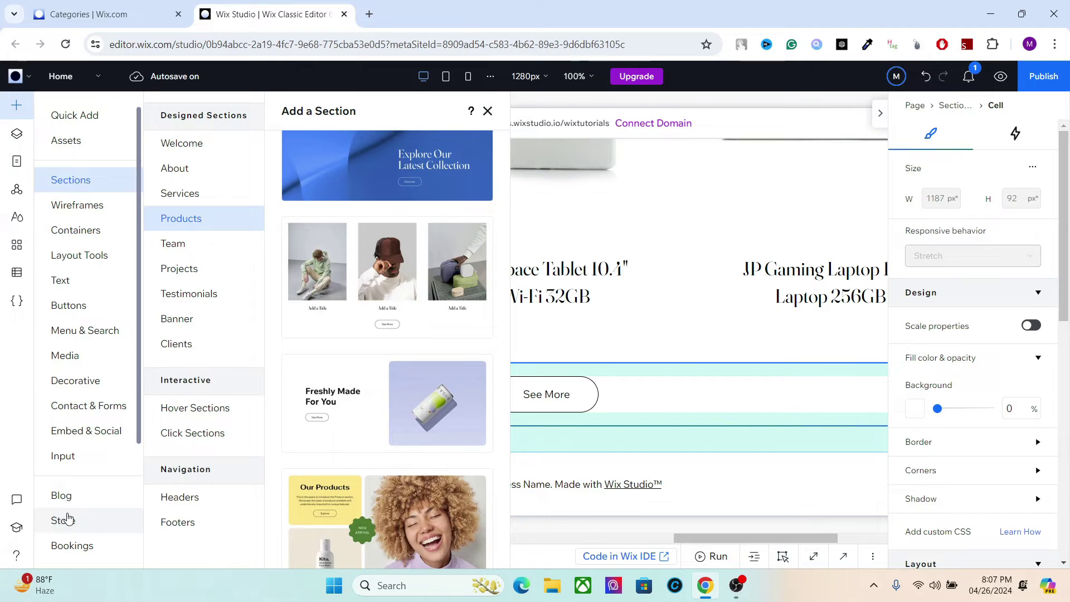
left_click(66, 520)
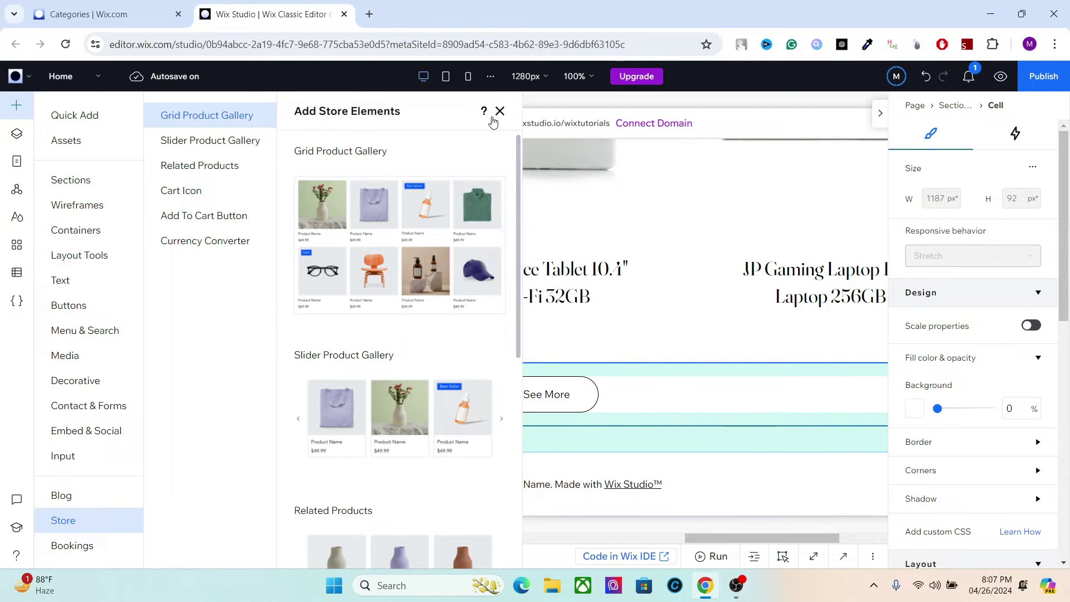
left_click(499, 111)
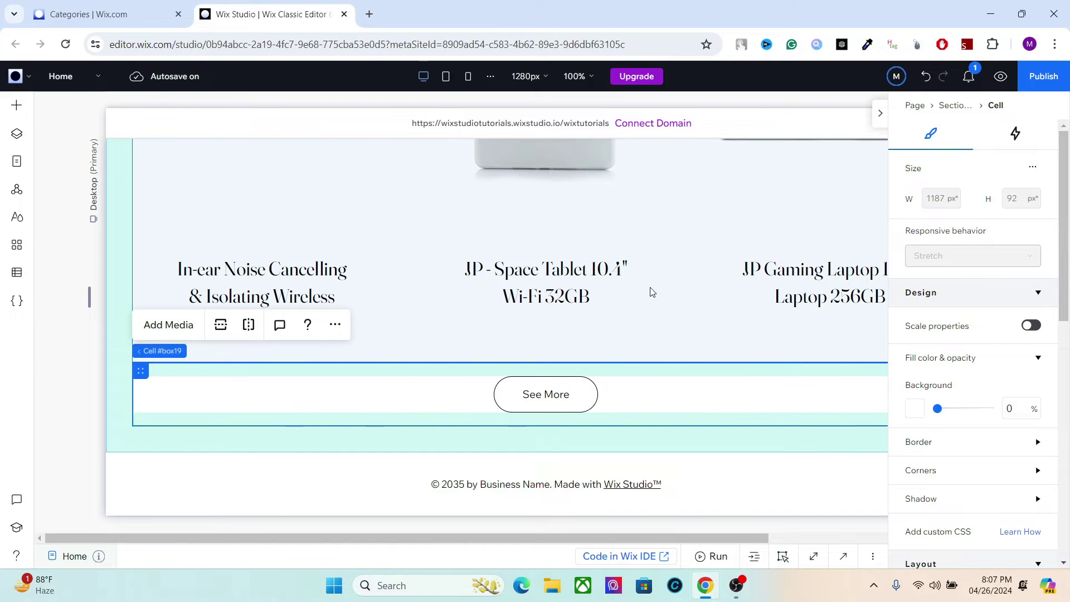
Step: Select the repeater's product image and turn on Fetch after the page loads in Dataset Settings
left_click(822, 246)
left_click(784, 234)
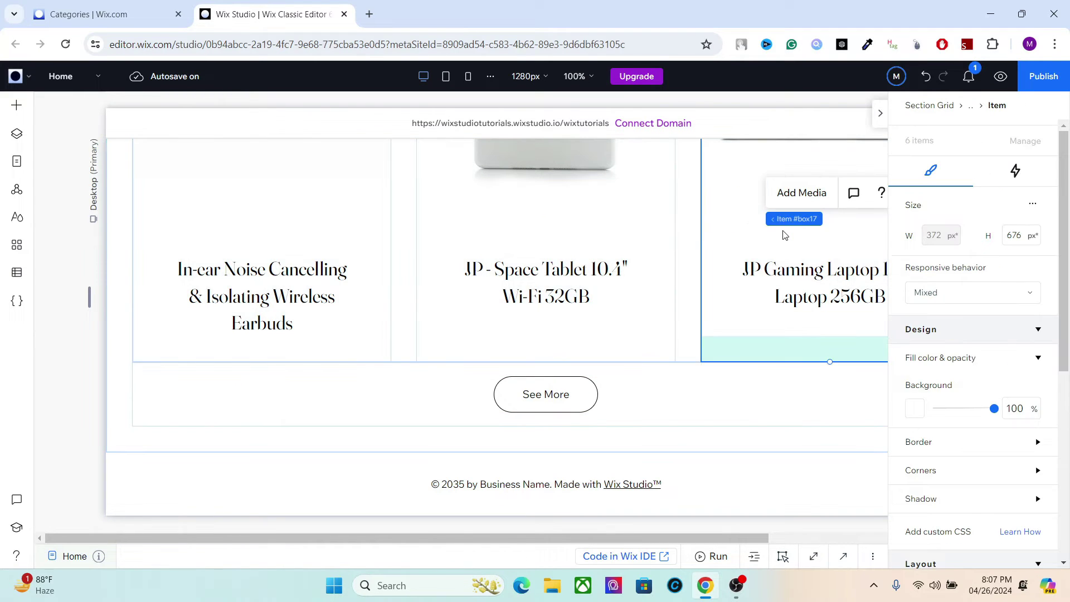
left_click(780, 252)
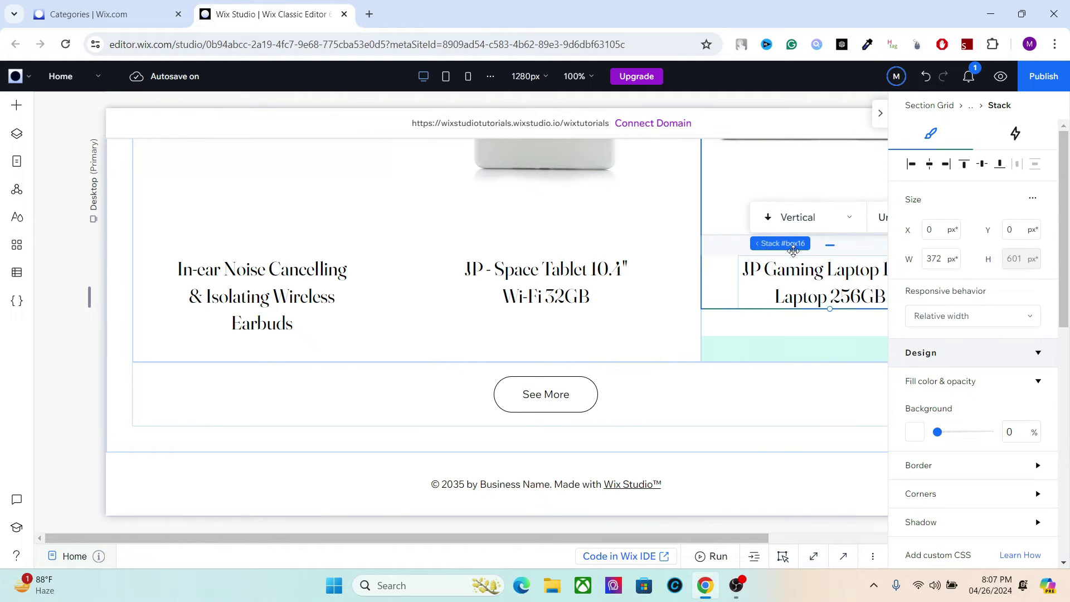
left_click(750, 183)
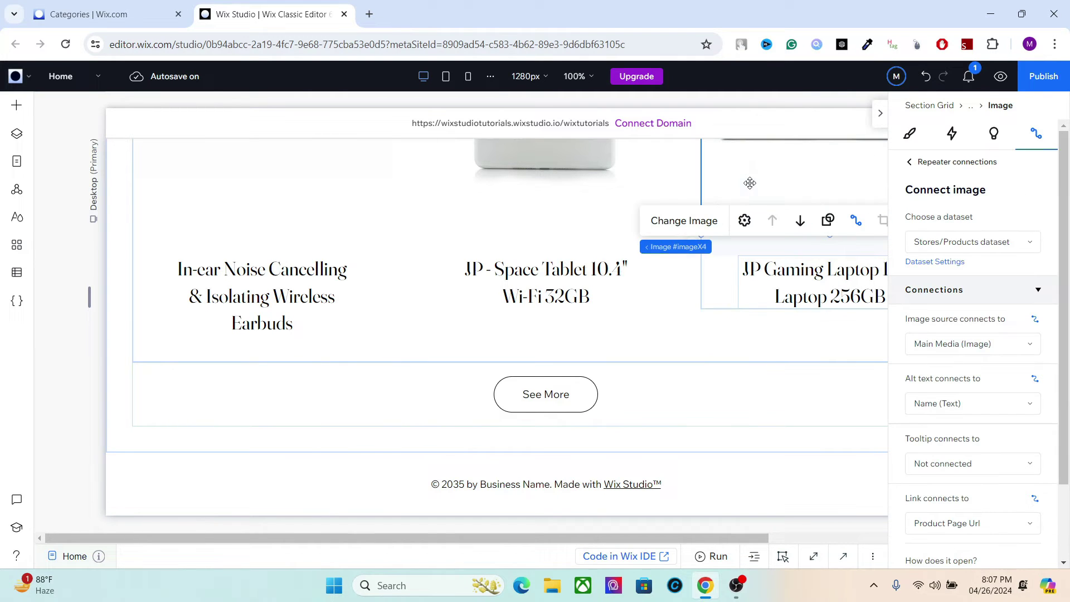
left_click(935, 261)
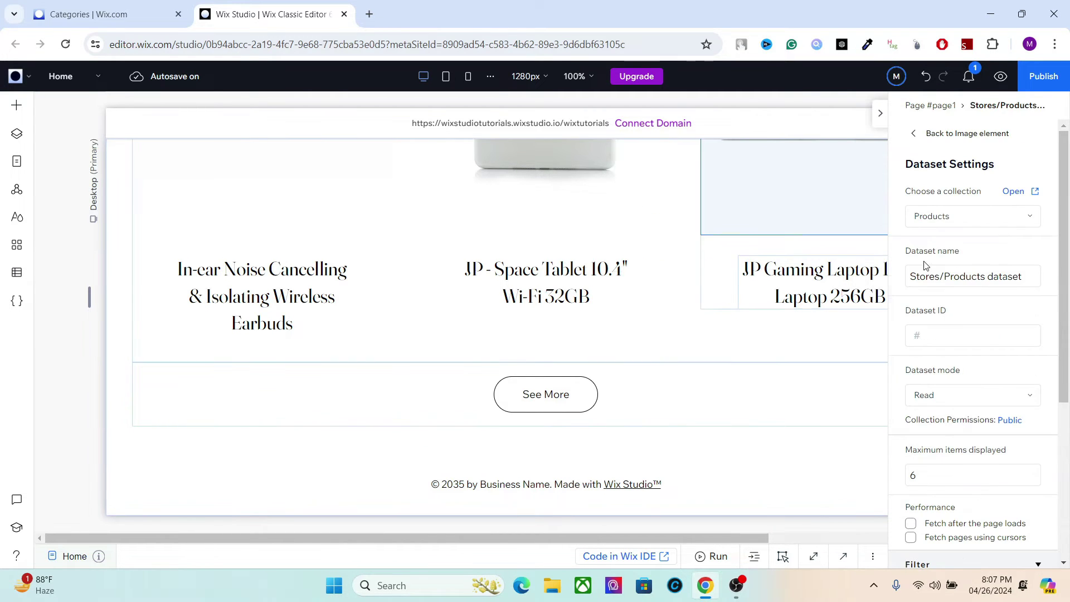
scroll(1055, 268, "down", 5)
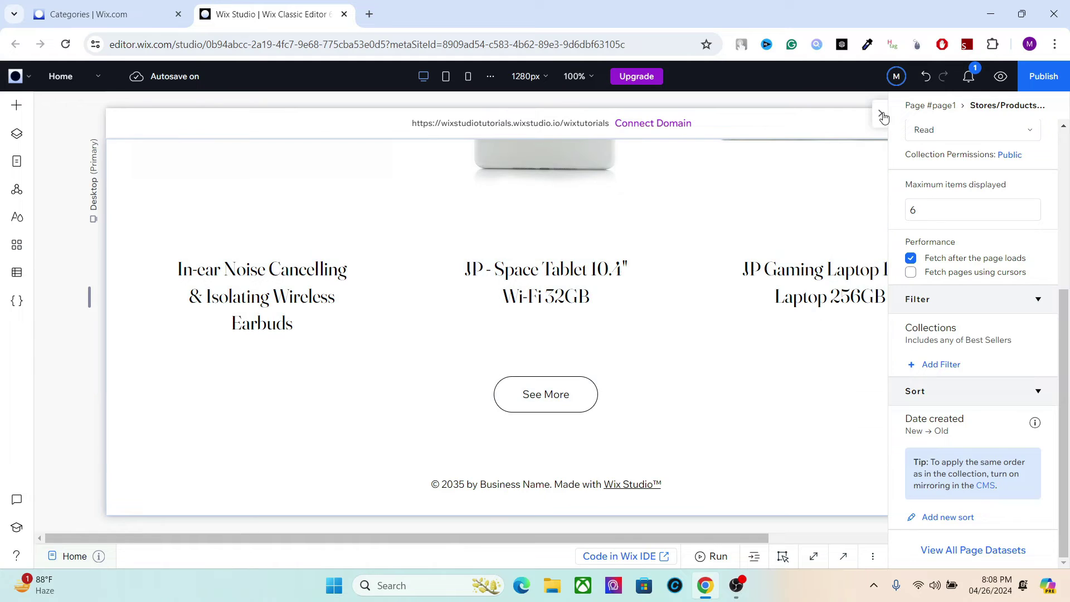
Step: Add a new blank section below the products repeater
left_click(881, 113)
left_click_drag(992, 468, 988, 312)
scroll(775, 275, "down", 2)
left_click(771, 272)
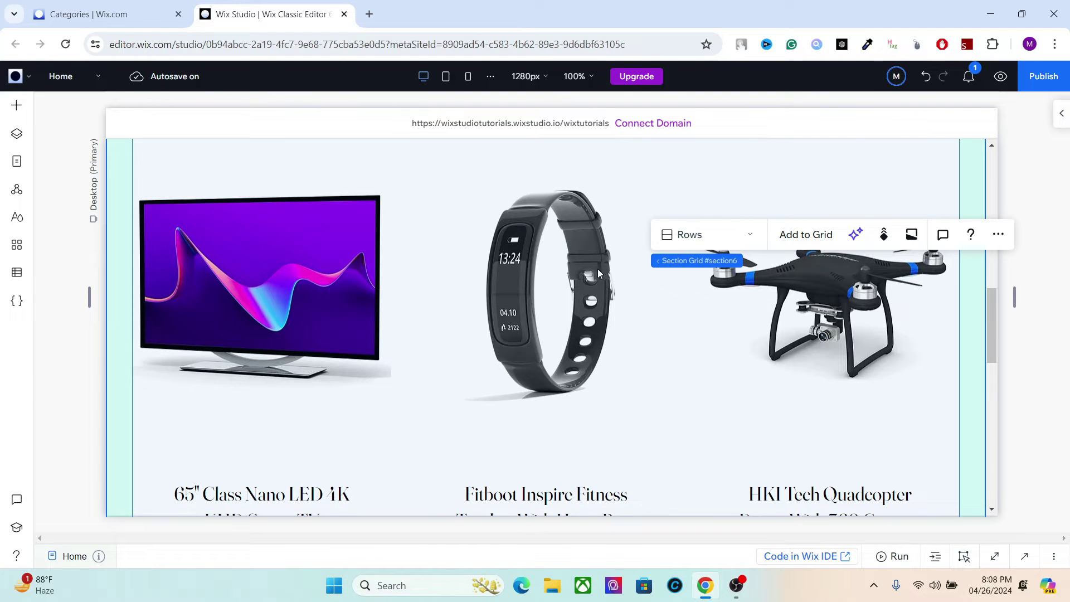
left_click(520, 209)
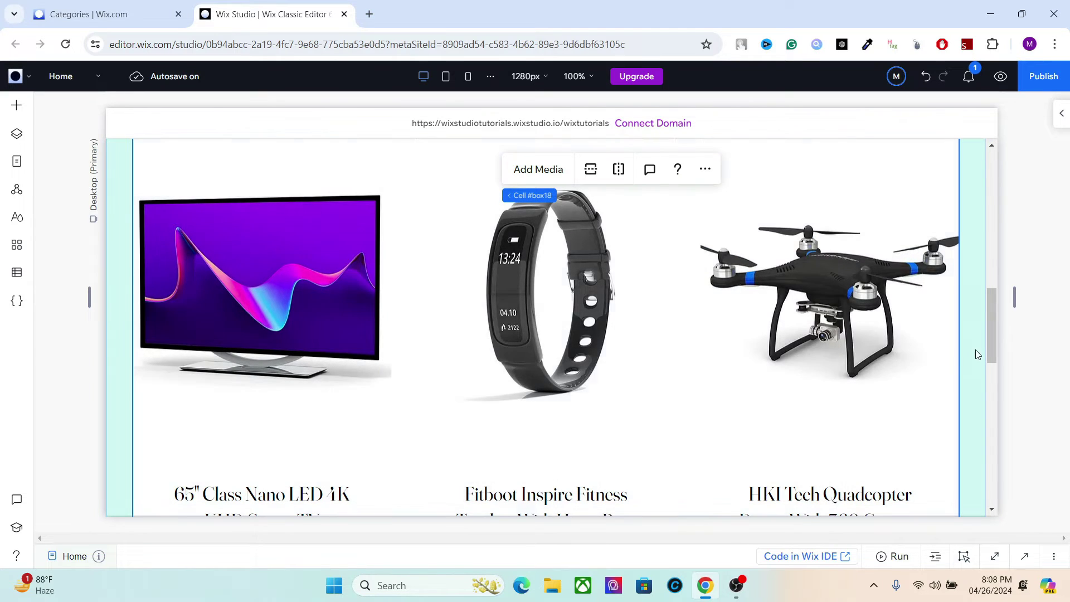
left_click_drag(988, 352, 988, 493)
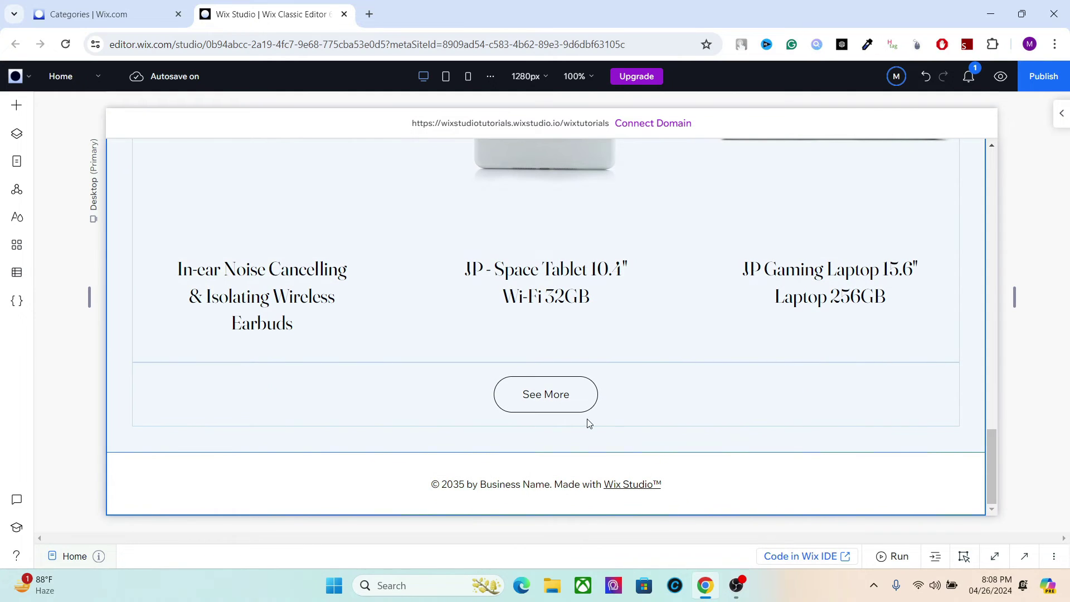
left_click(552, 452)
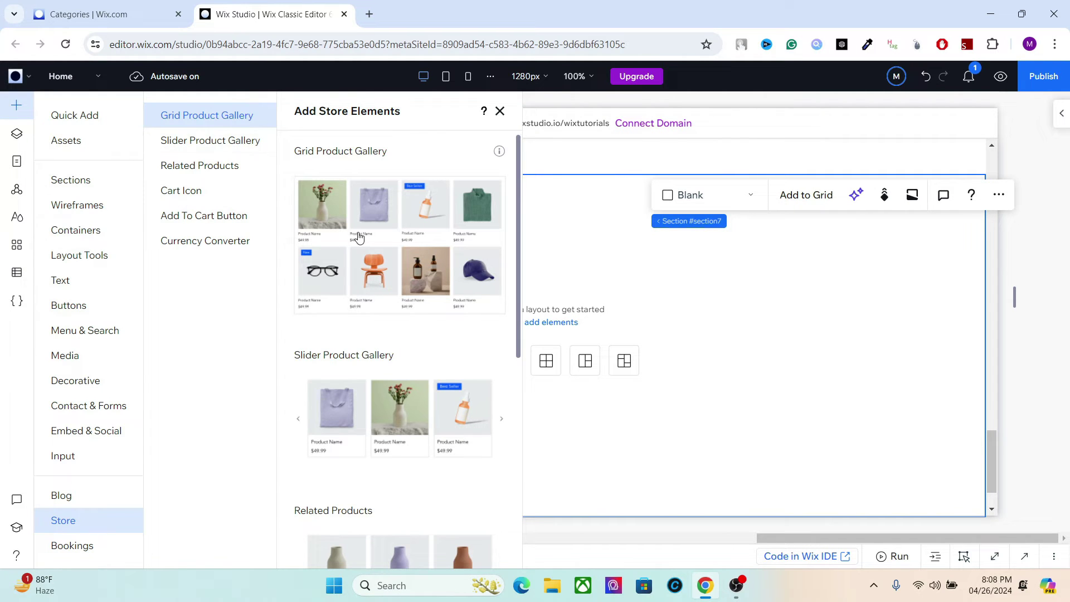
Step: Drag a Store Grid Product Gallery into the new section and centre it
left_click(233, 143)
left_click(215, 115)
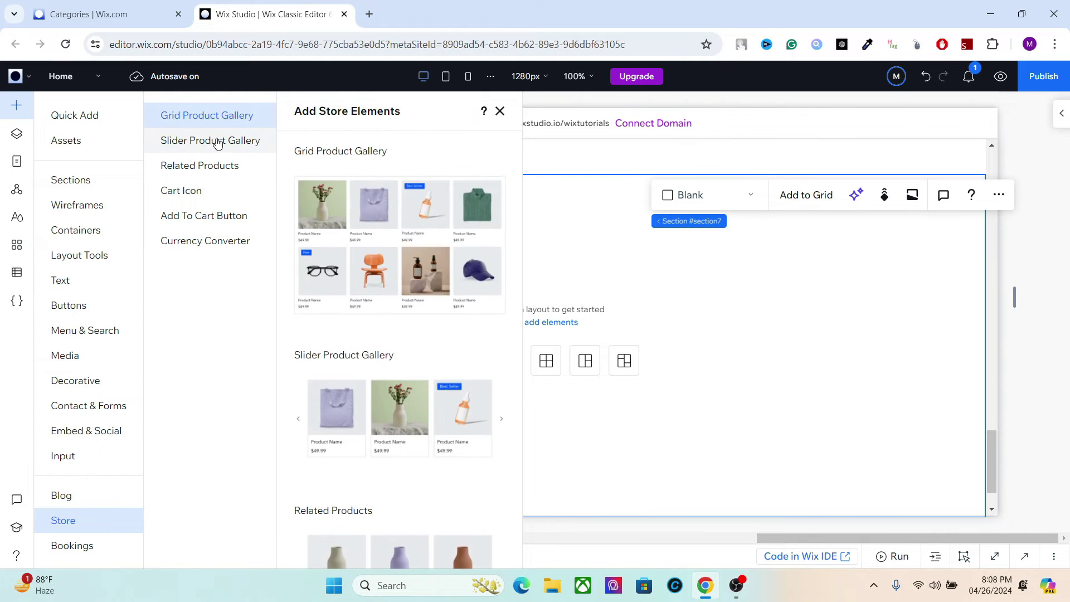
left_click(218, 142)
left_click(226, 123)
left_click_drag(370, 203, 452, 298)
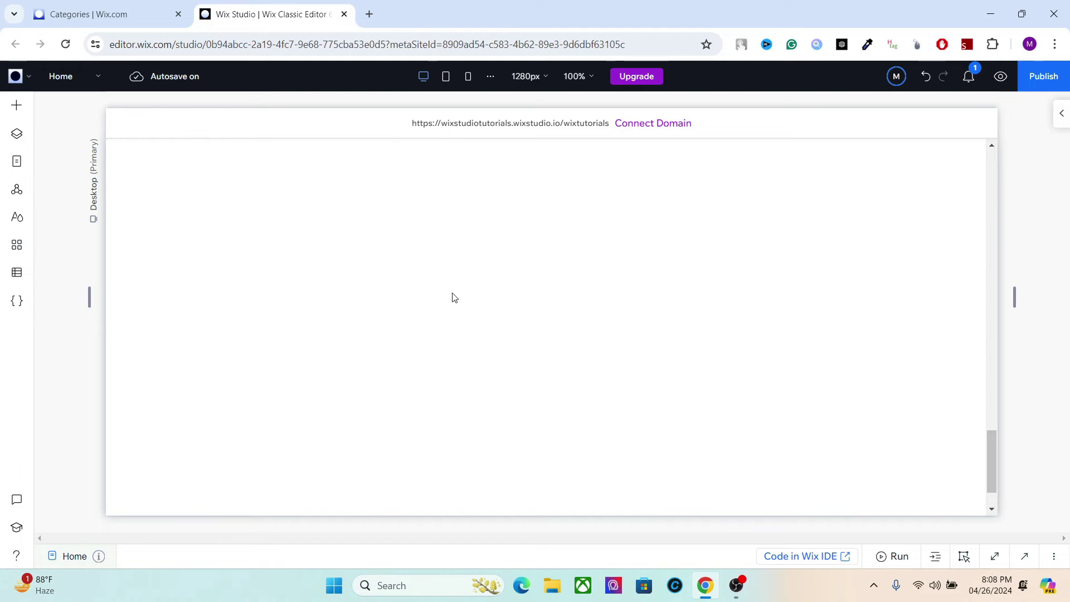
left_click_drag(559, 322, 393, 283)
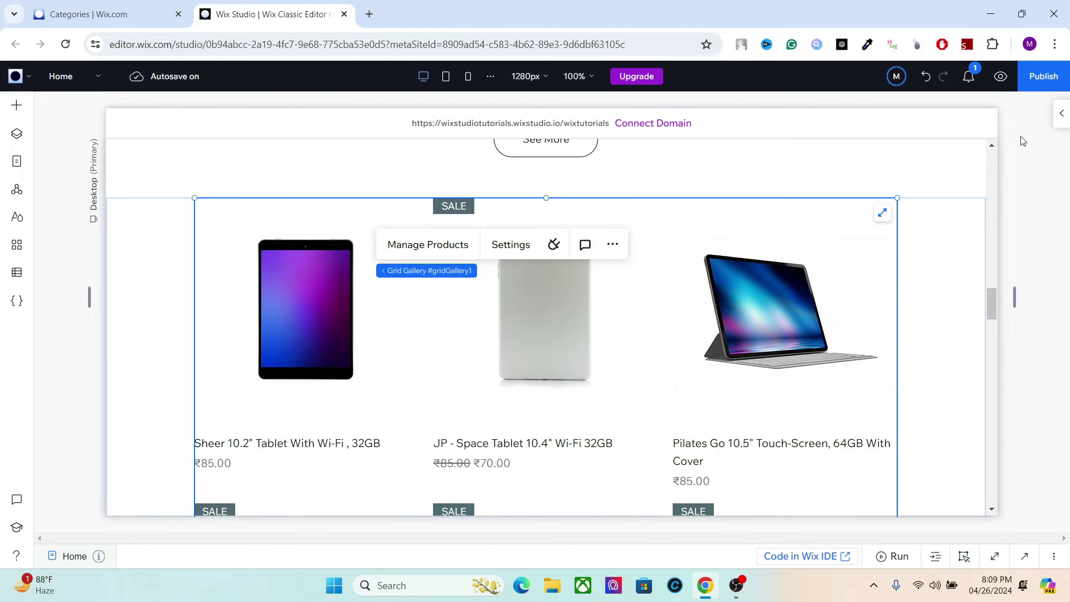
Step: Select the Grid Product Gallery and open its settings to set the category to Computers
left_click(700, 317)
left_click(795, 269)
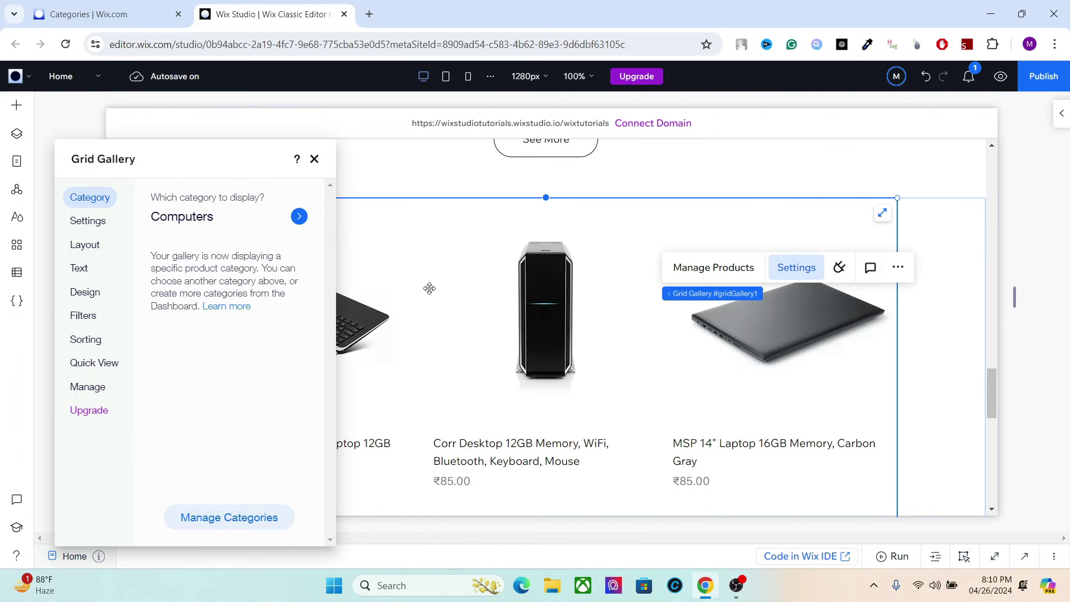
Step: Toggle product name, divider and ribbon display, keeping names and ribbons shown without dividers
left_click(68, 223)
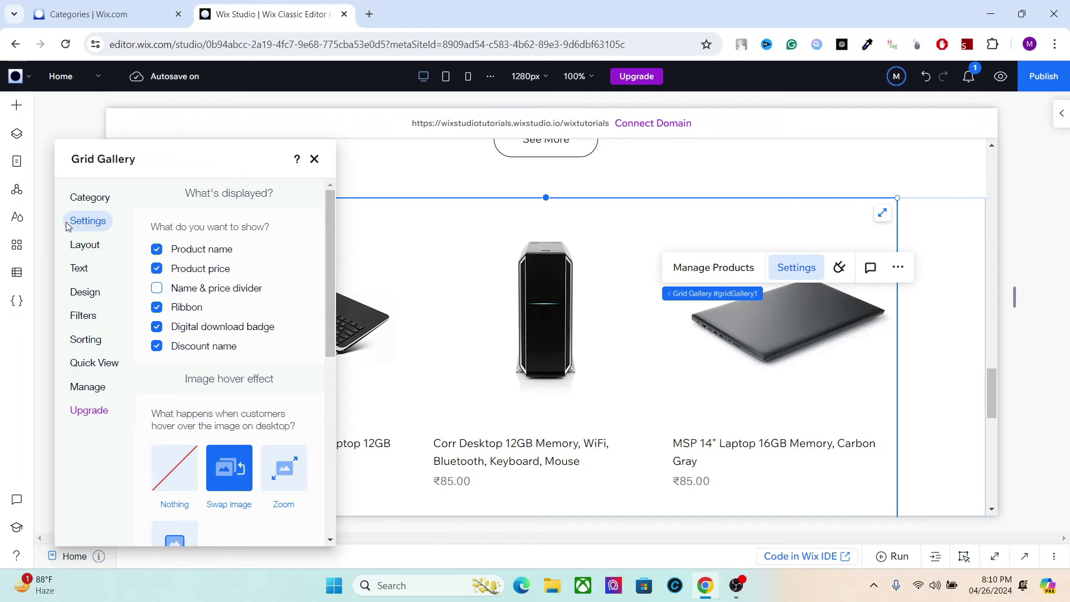
left_click_drag(333, 289, 332, 262)
left_click(157, 249)
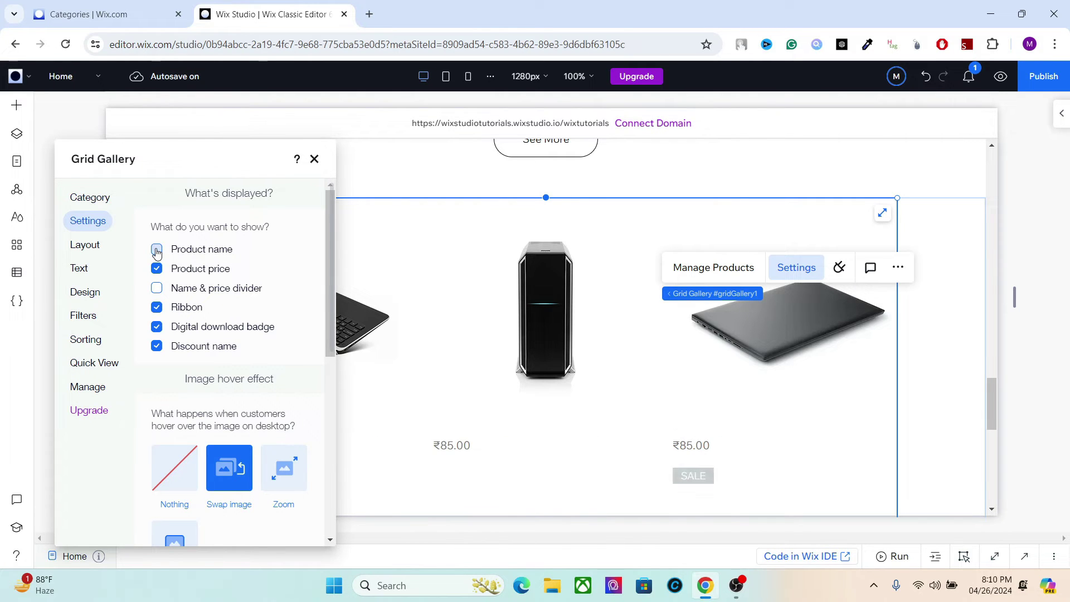
left_click(156, 249)
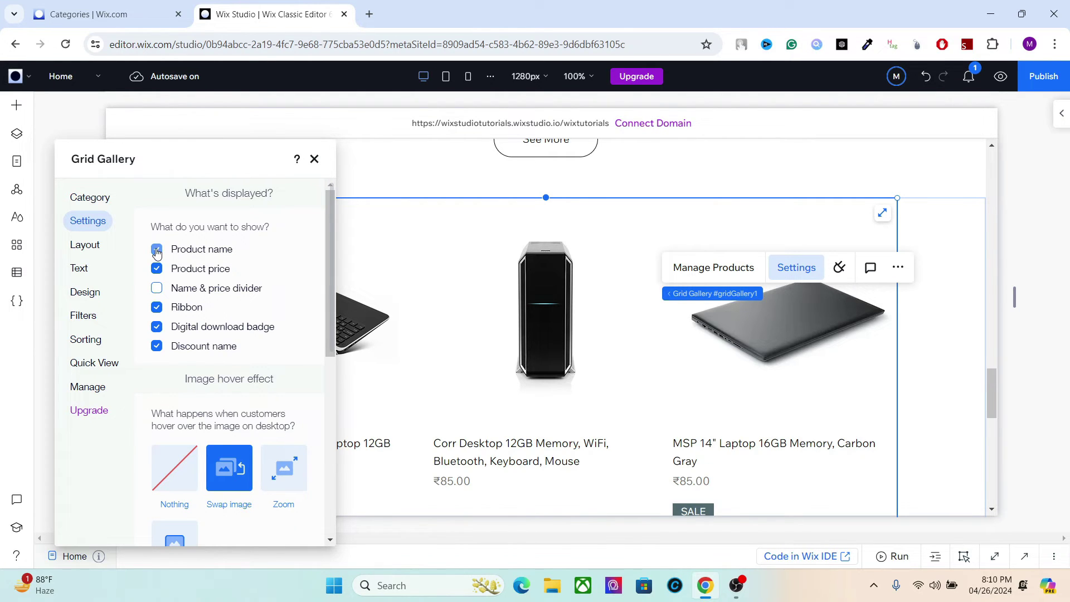
left_click(159, 290)
left_click(159, 289)
left_click(157, 310)
left_click(157, 309)
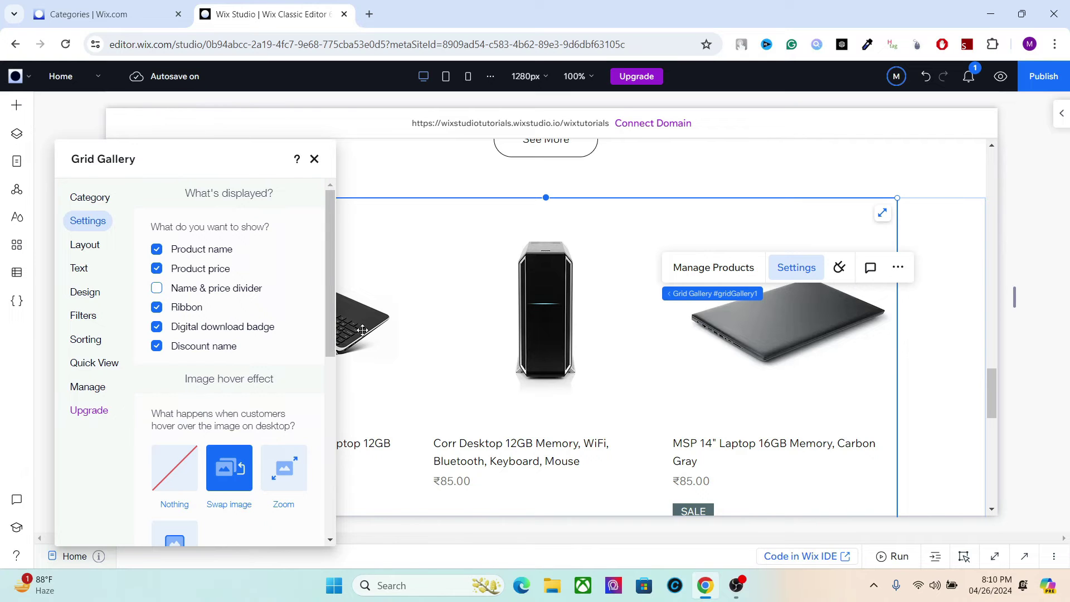
Step: Set the gallery's image hover effect to Nothing
scroll(333, 402, "down", 3)
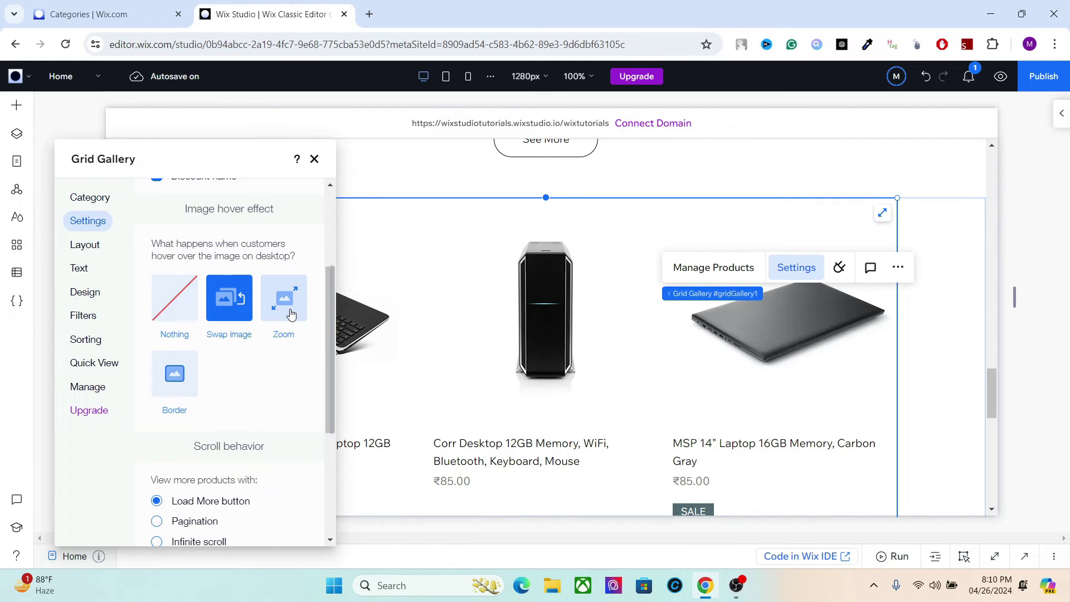
left_click(178, 302)
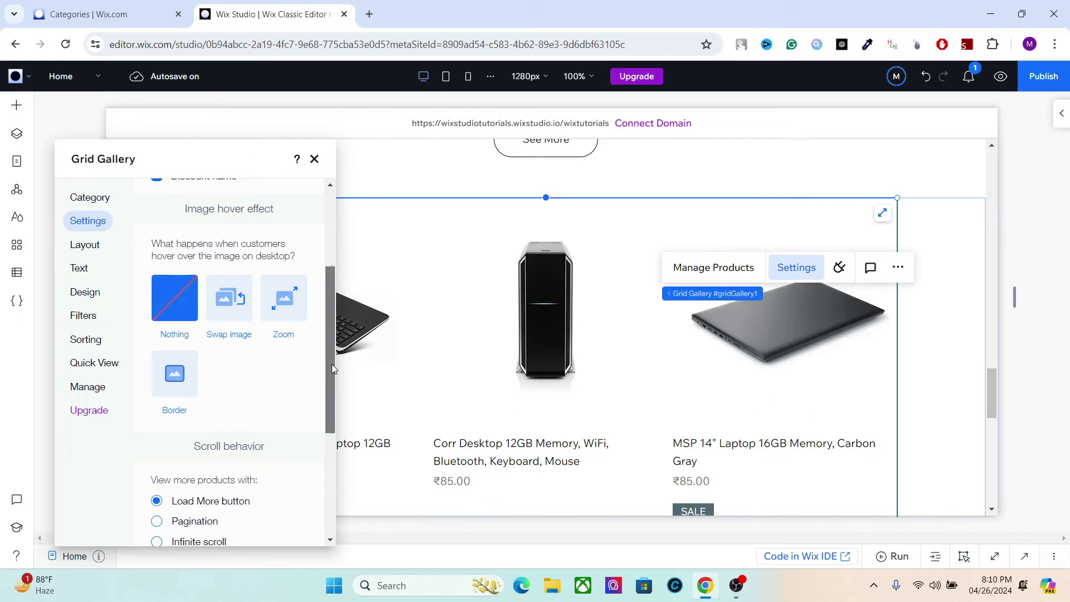
left_click_drag(332, 363, 323, 433)
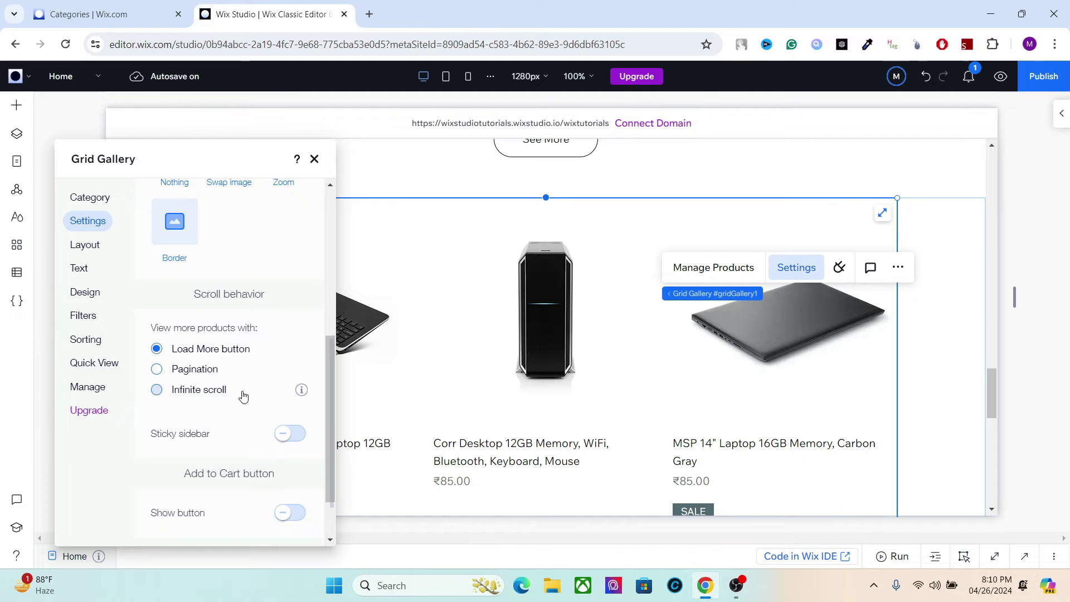
scroll(211, 385, "up", 1)
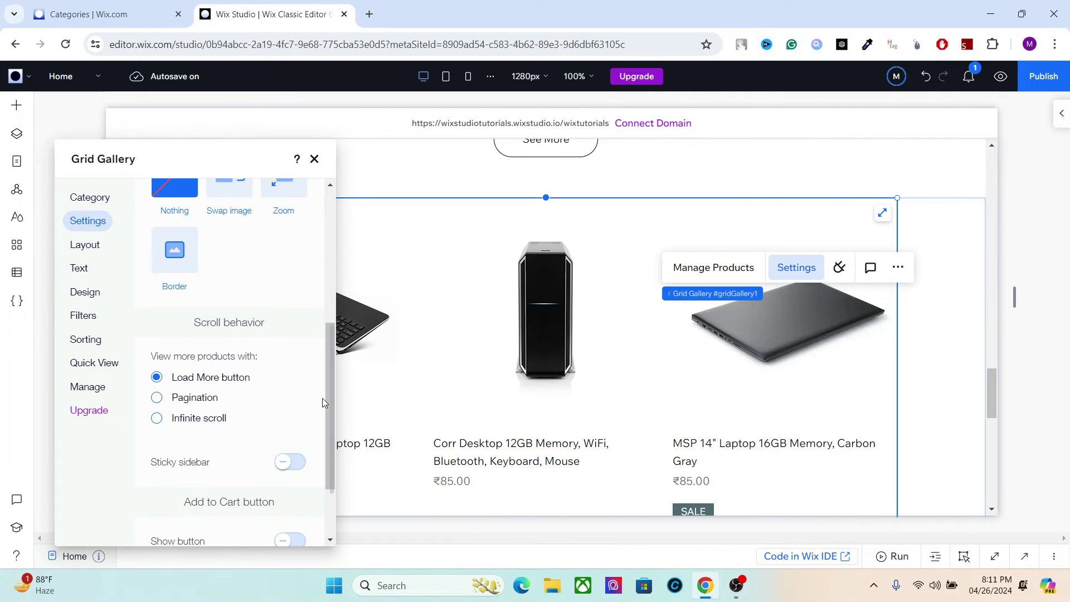
left_click_drag(324, 399, 331, 444)
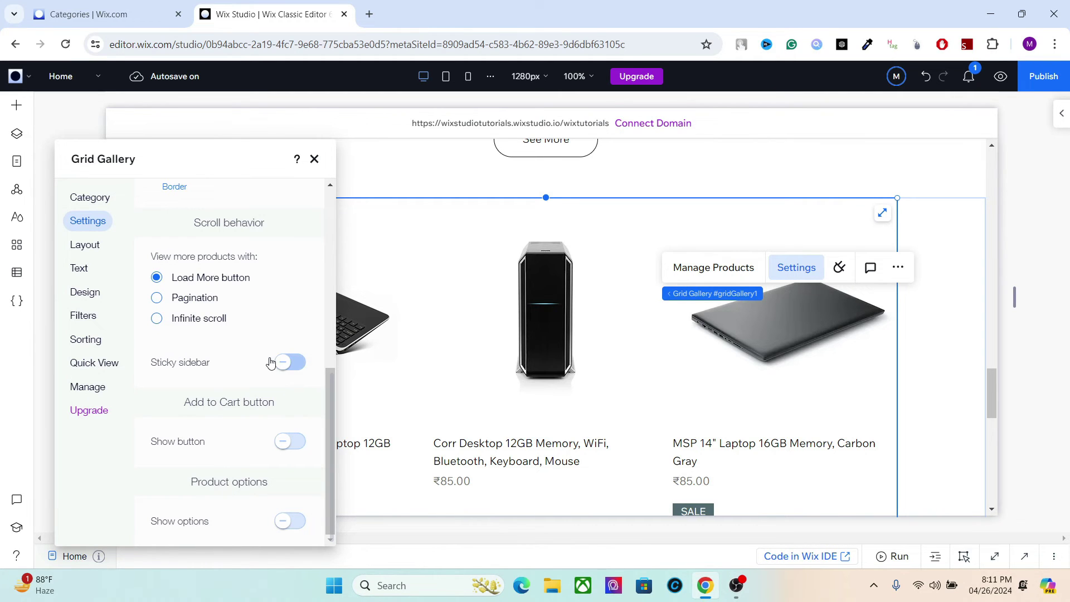
Step: Show always-visible Add to Cart buttons with success pop-up, quantity selectors and product options
left_click(288, 442)
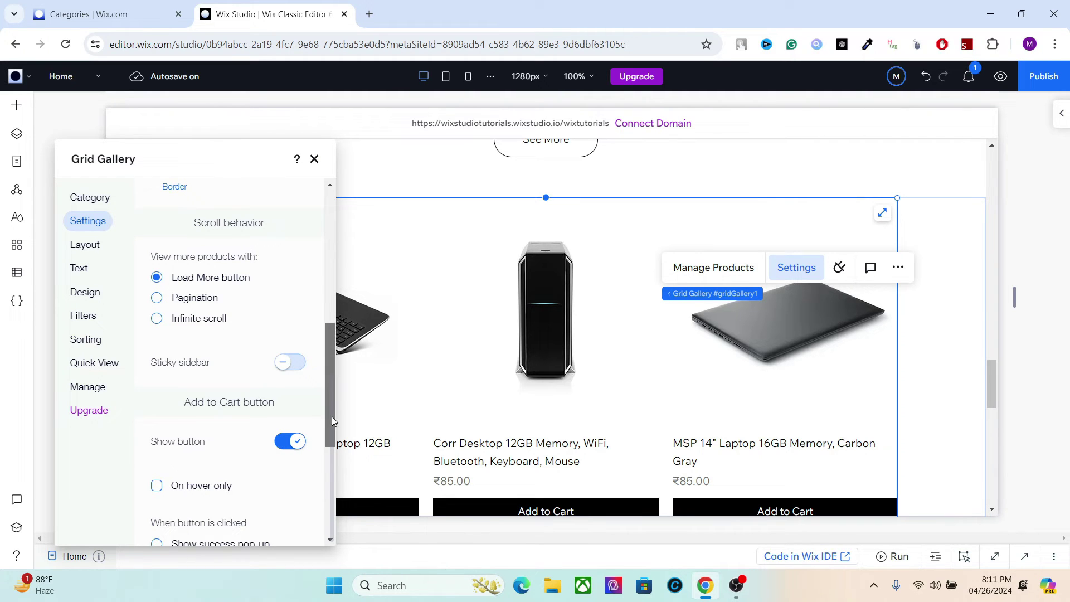
scroll(329, 425, "down", 3)
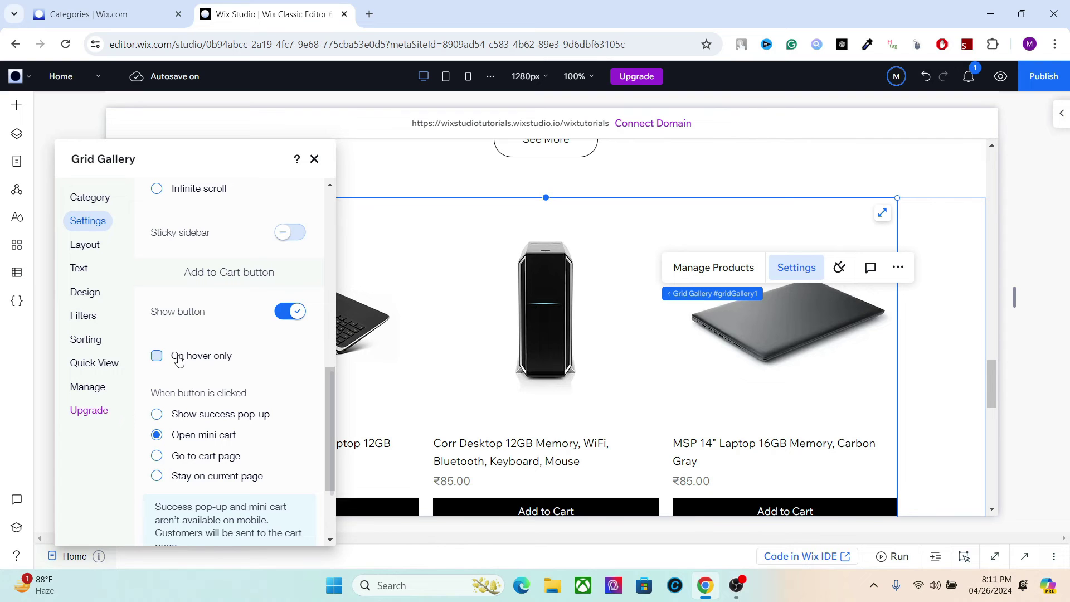
left_click(179, 359)
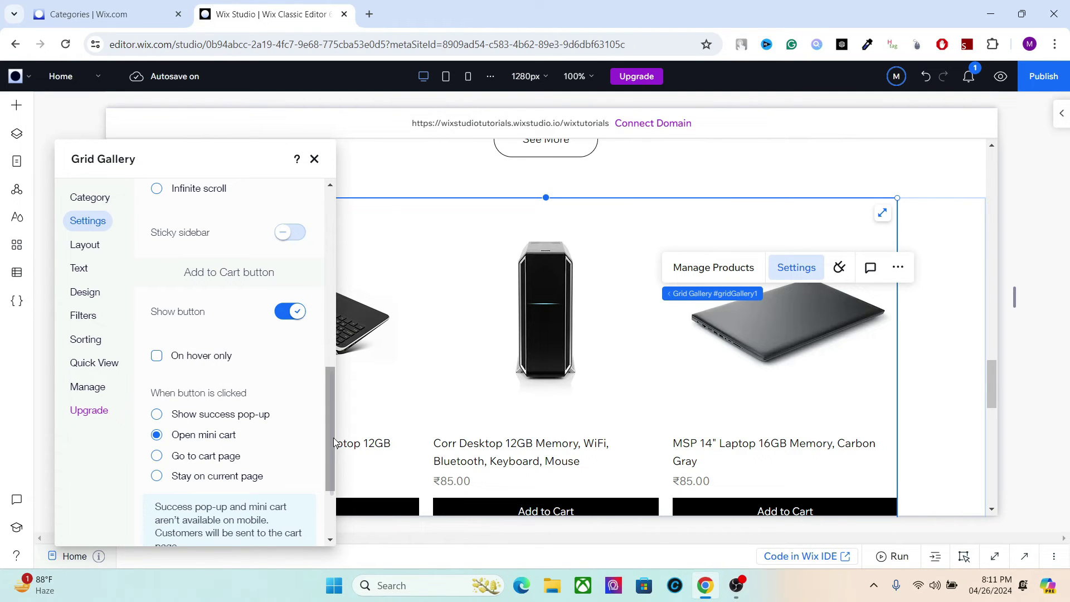
left_click_drag(331, 445, 330, 511)
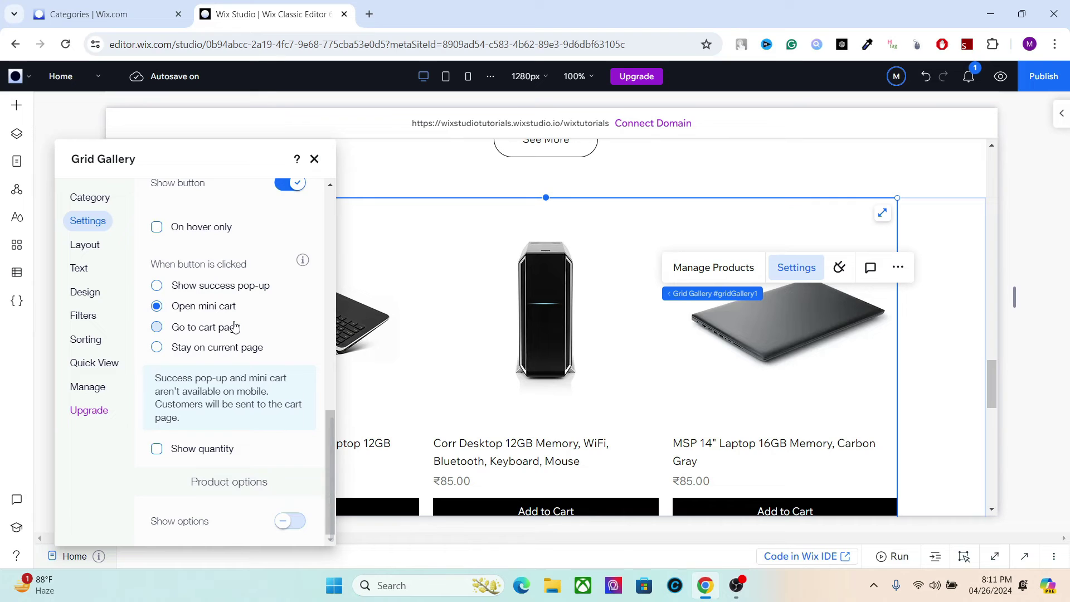
left_click(190, 290)
left_click(192, 456)
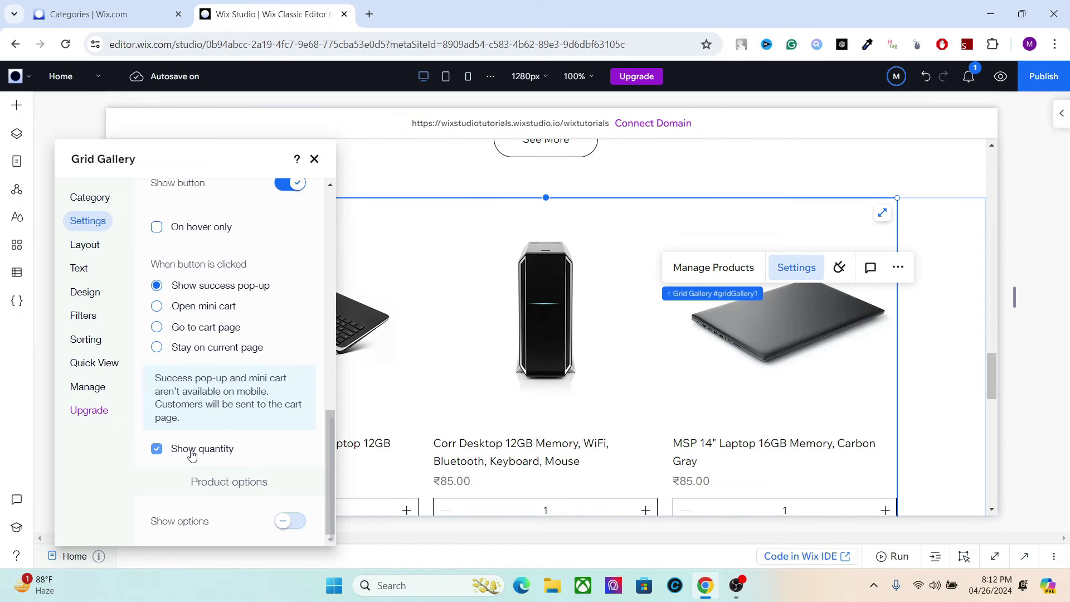
left_click(290, 520)
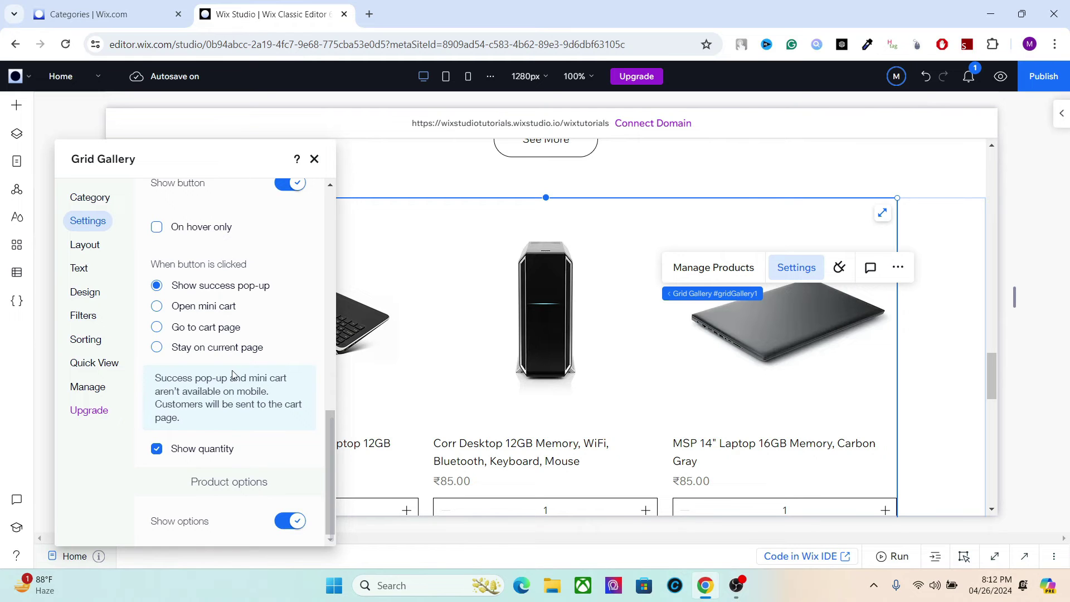
scroll(332, 434, "up", 6)
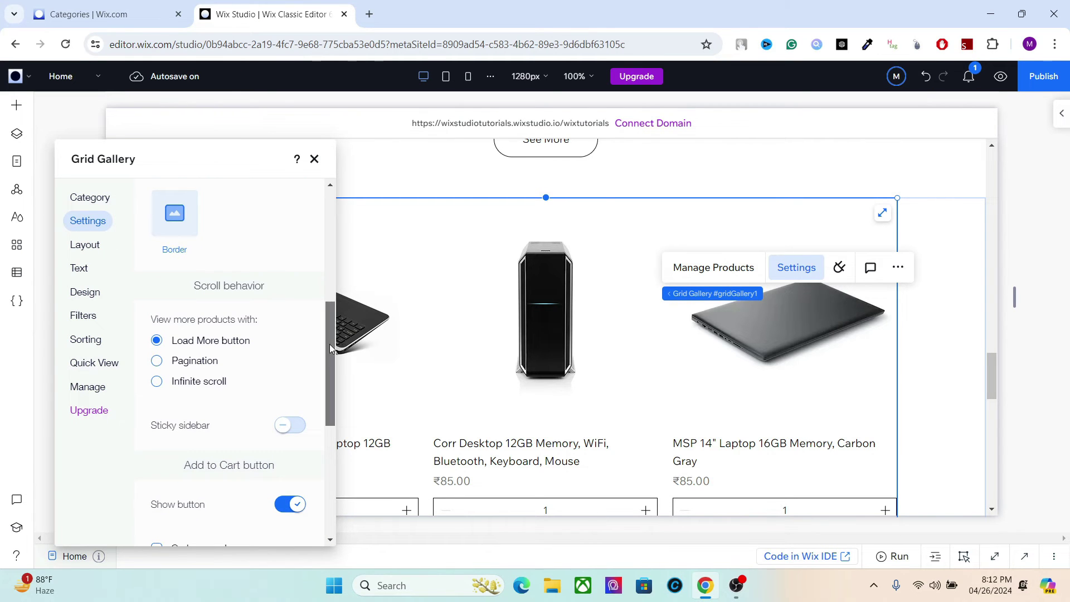
left_click_drag(332, 346, 327, 203)
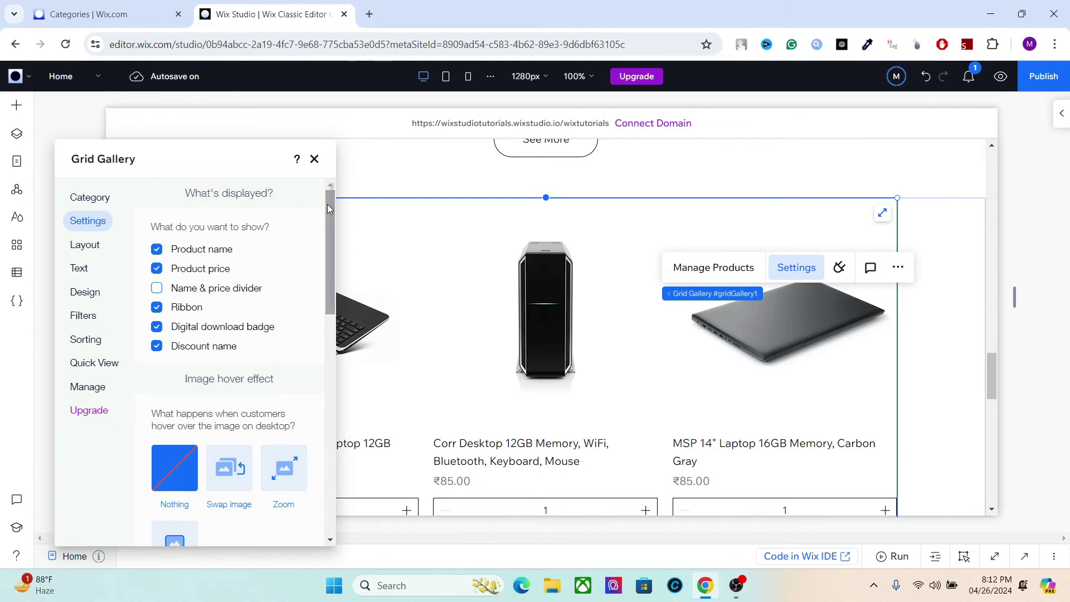
Step: In Layout, choose the third, bordered product card layout and centre the product info
left_click(94, 244)
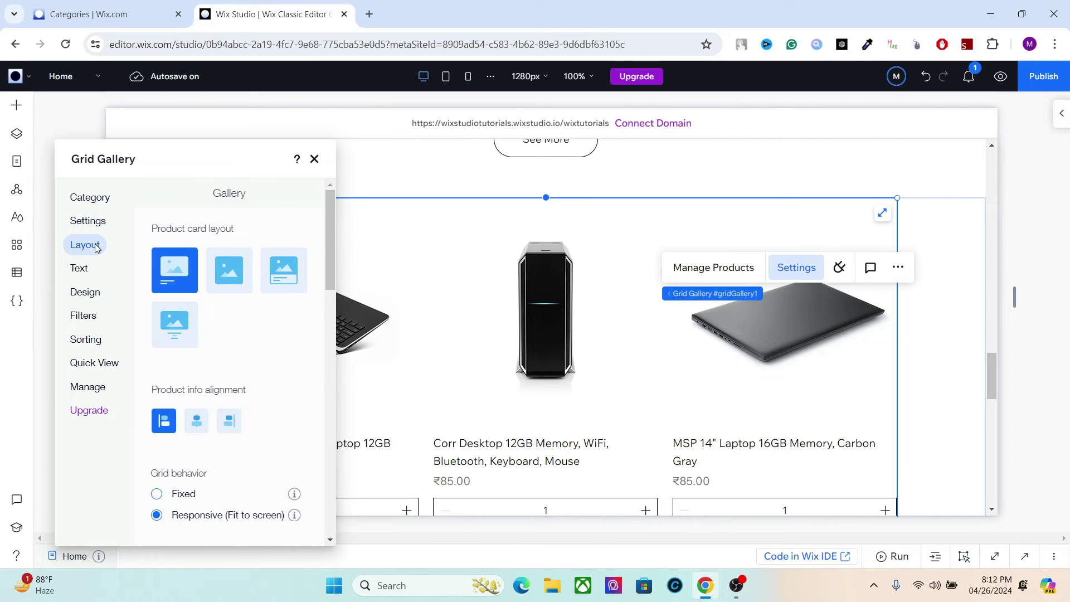
left_click(242, 277)
left_click(279, 280)
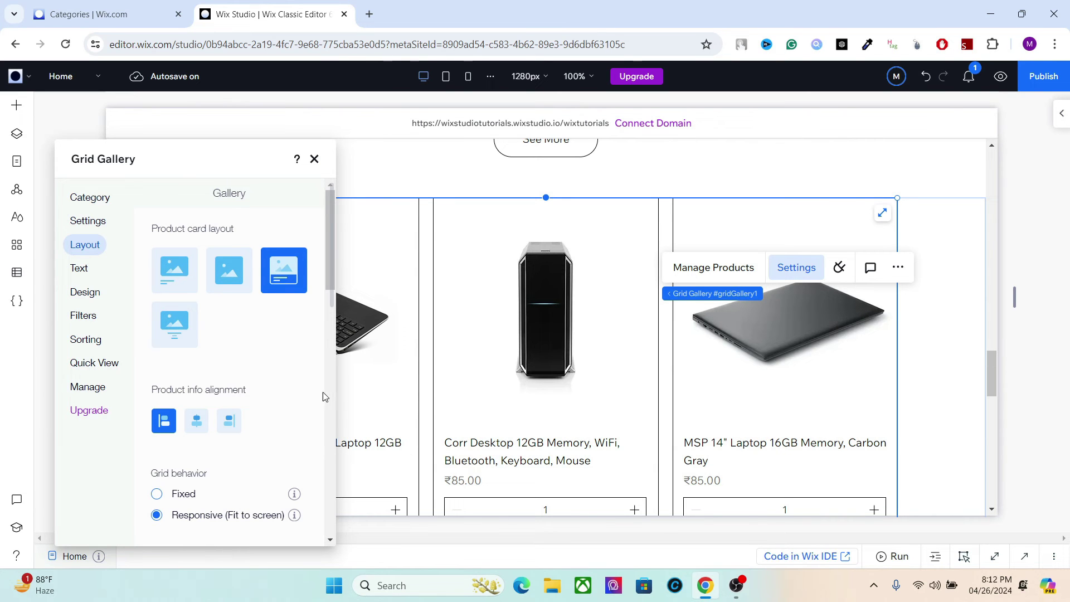
left_click_drag(331, 269, 328, 313)
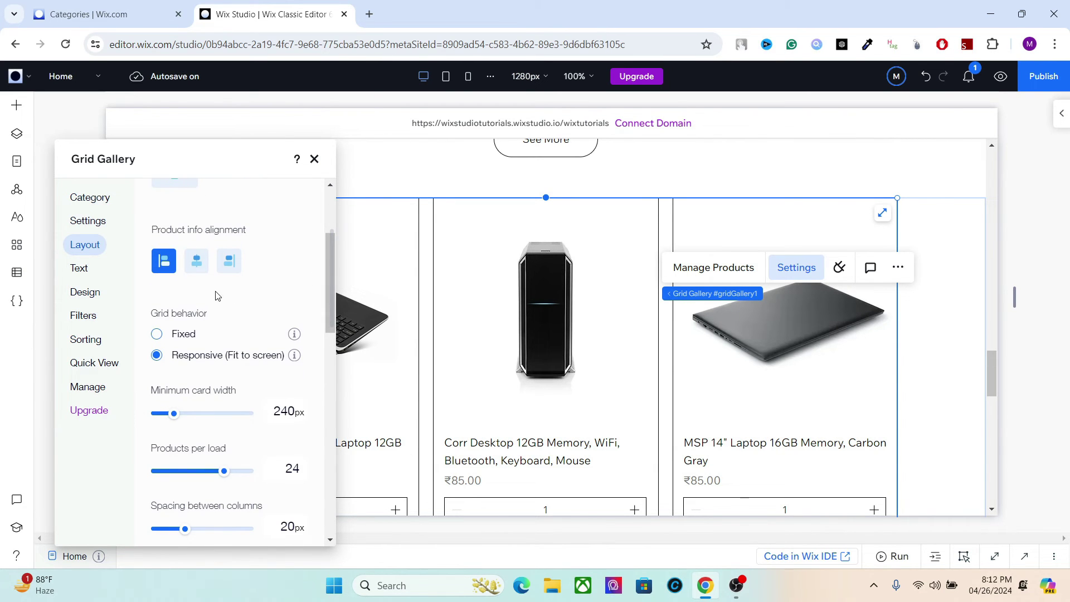
left_click(197, 264)
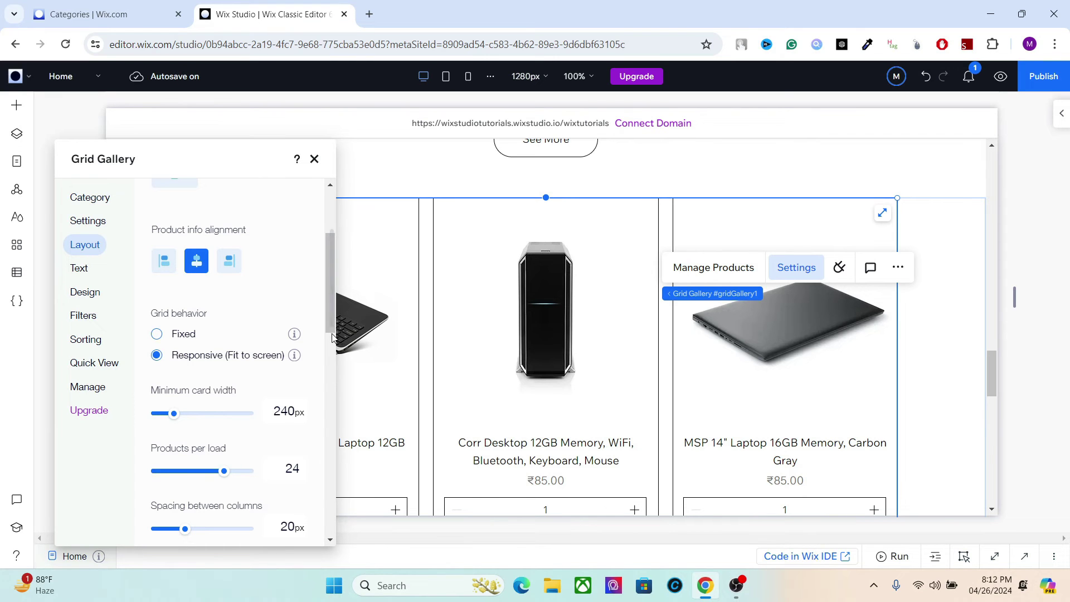
scroll(312, 329, "down", 2)
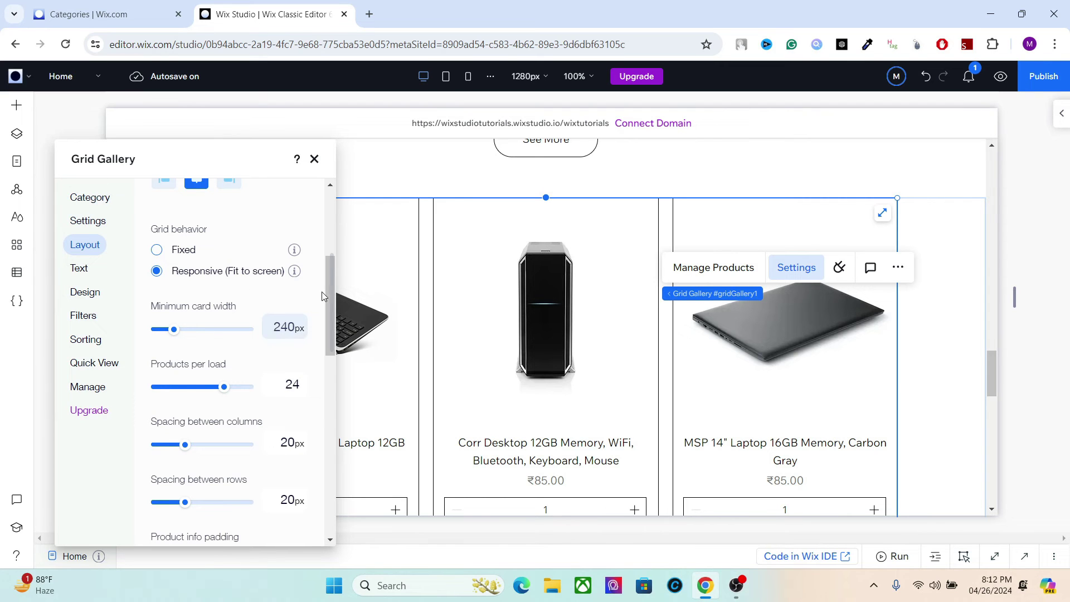
left_click_drag(330, 297, 303, 421)
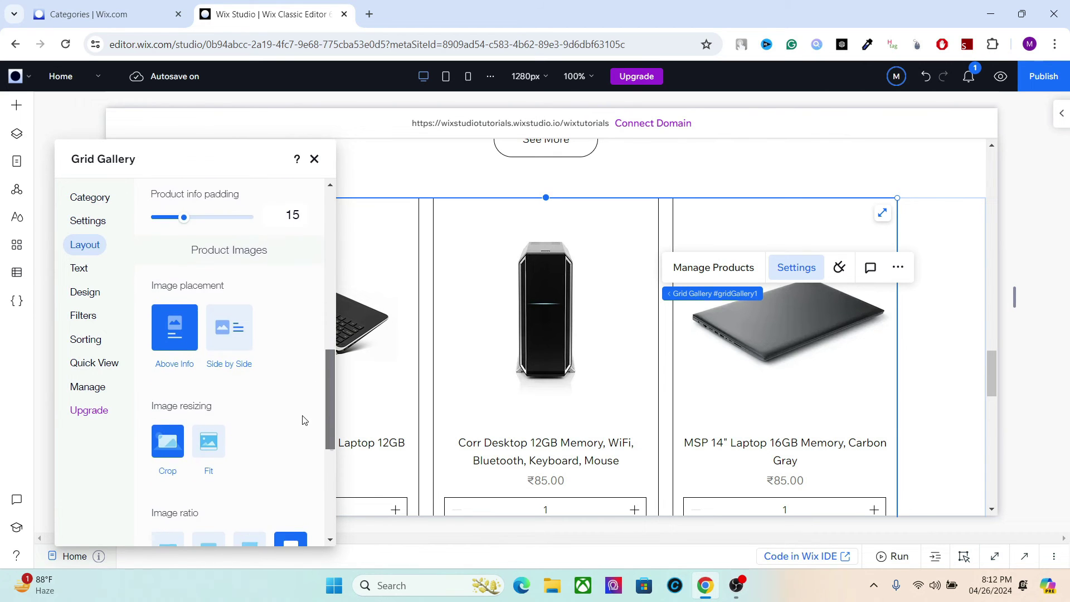
Step: Keep product images above the info with Crop resizing, then open the Ribbons settings
left_click(228, 332)
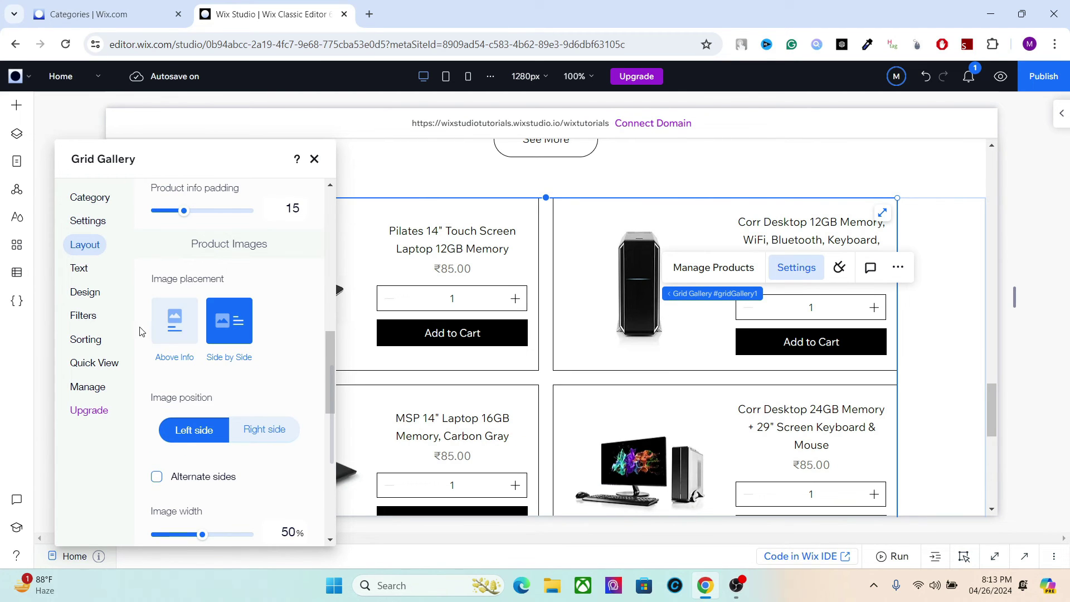
left_click(169, 328)
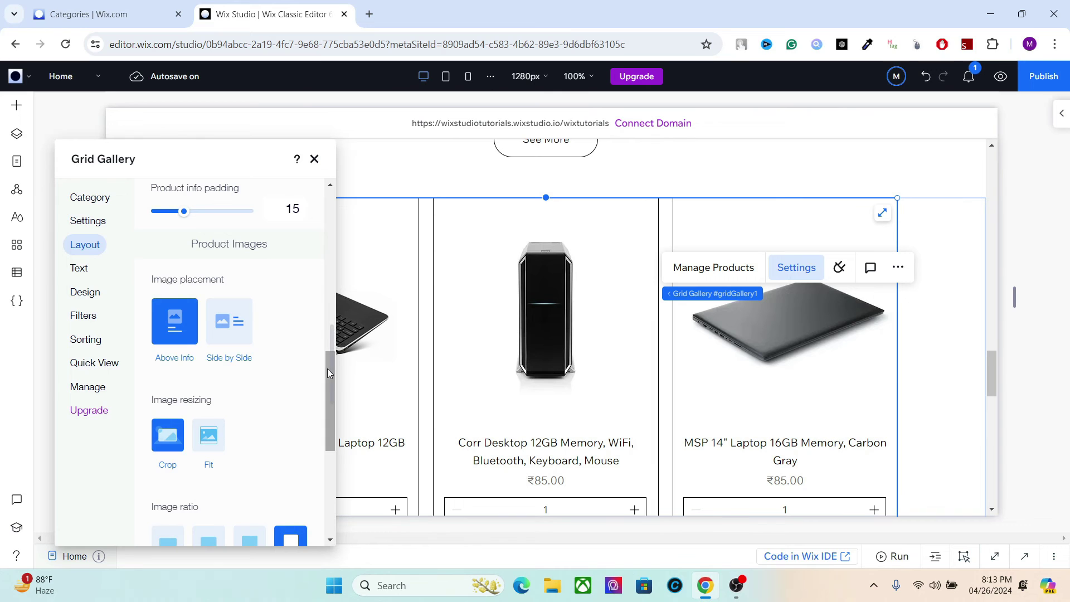
left_click_drag(330, 373, 330, 387)
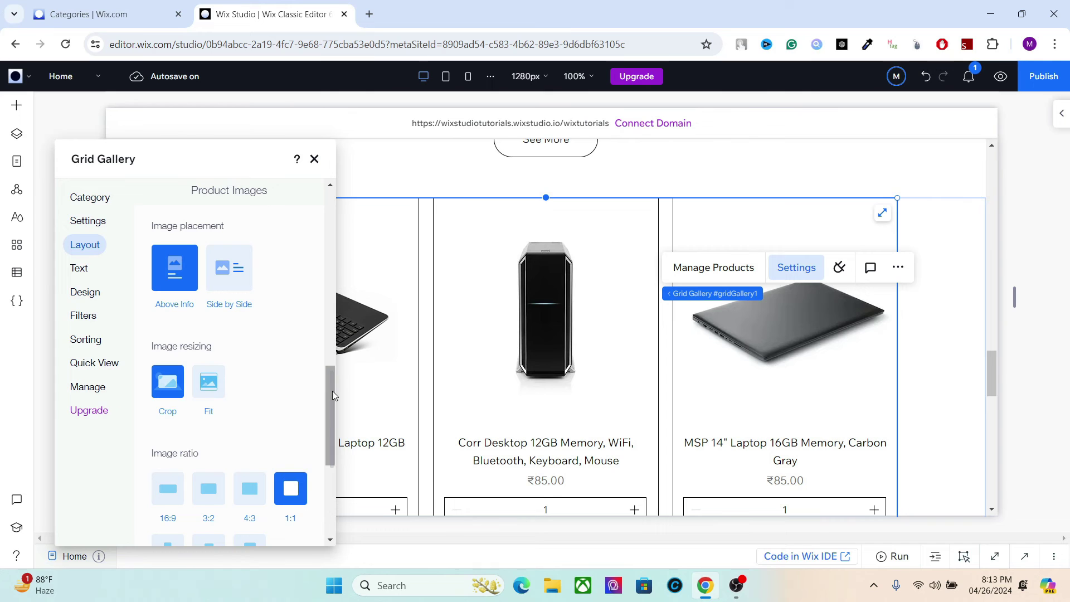
left_click(210, 385)
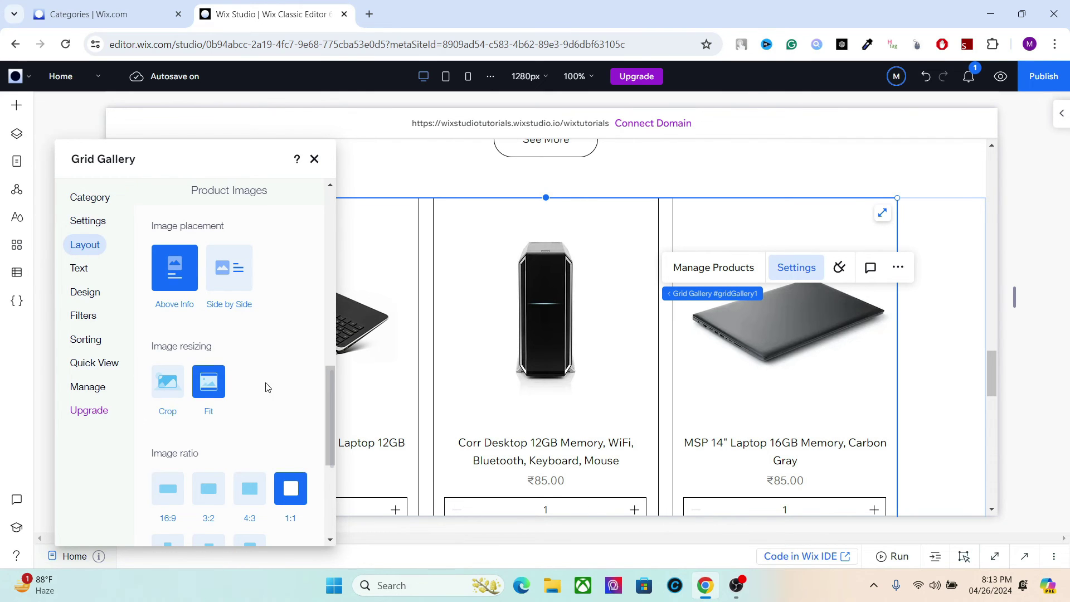
left_click(177, 390)
scroll(299, 485, "down", 5)
left_click(301, 486)
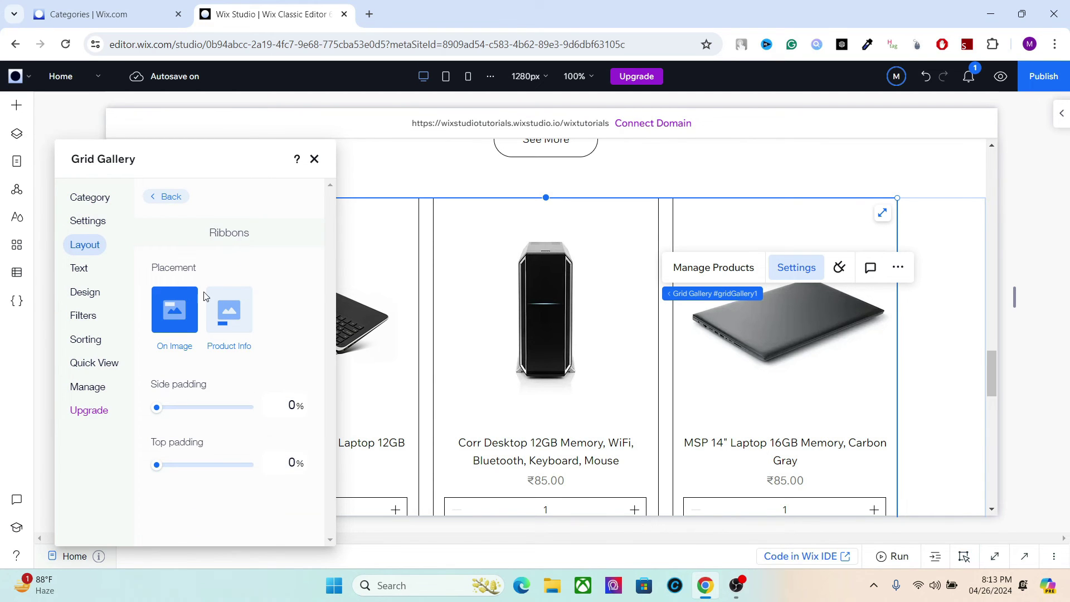
Step: Compare the Product Info and On Image ribbon placements, leaving the SALE ribbon On Image
left_click(234, 323)
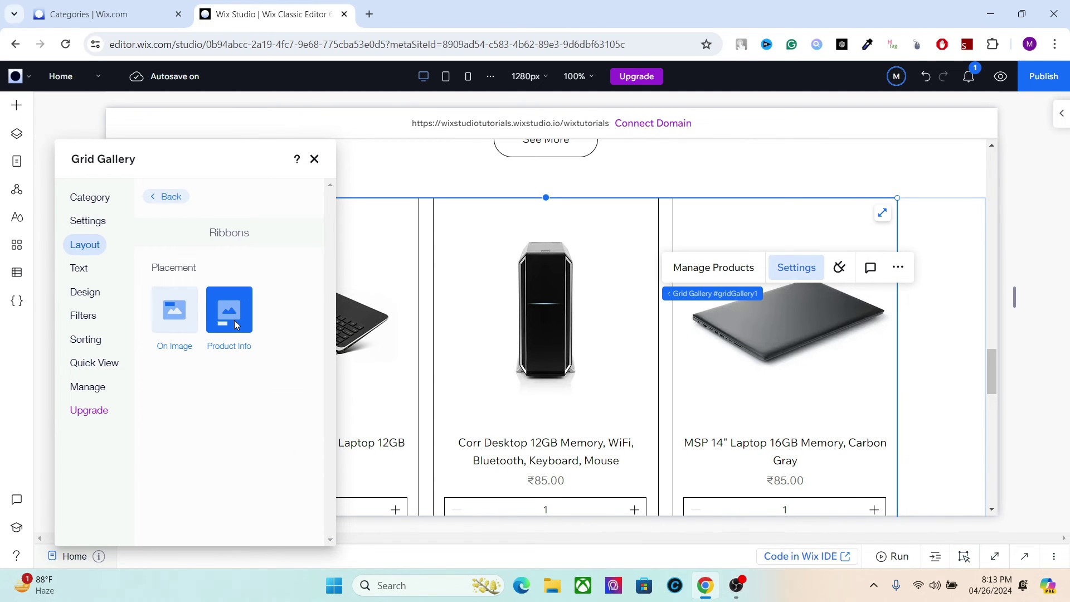
left_click(194, 317)
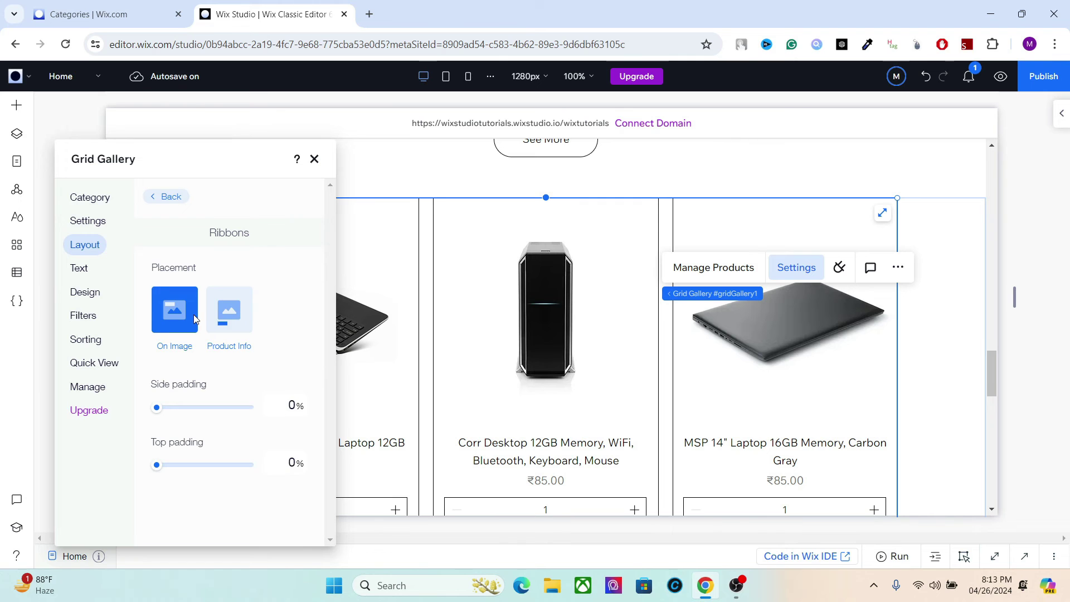
left_click(223, 318)
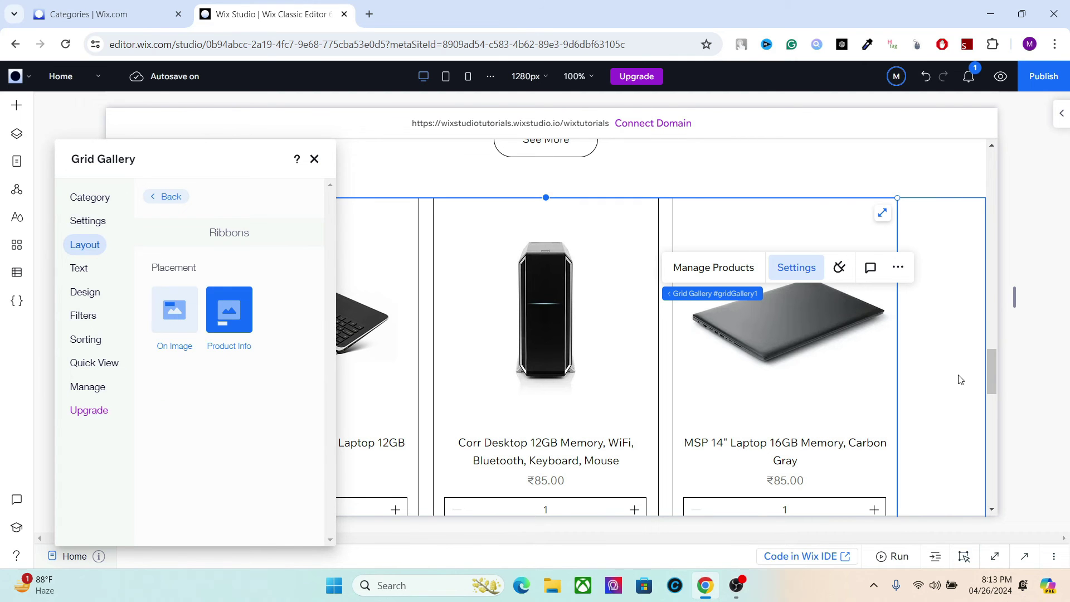
left_click_drag(991, 369, 991, 421)
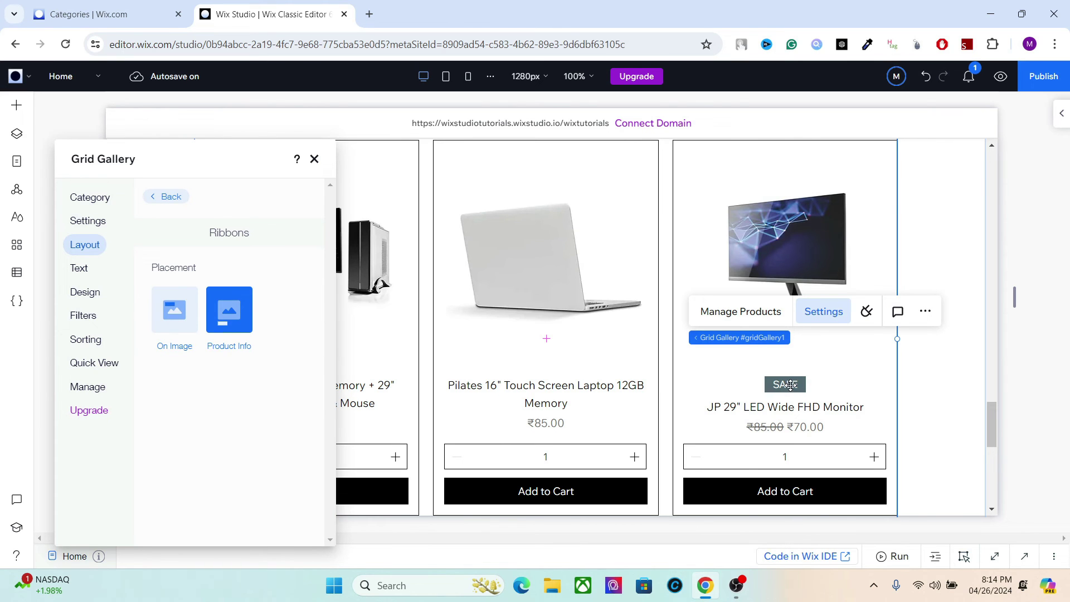
left_click(174, 331)
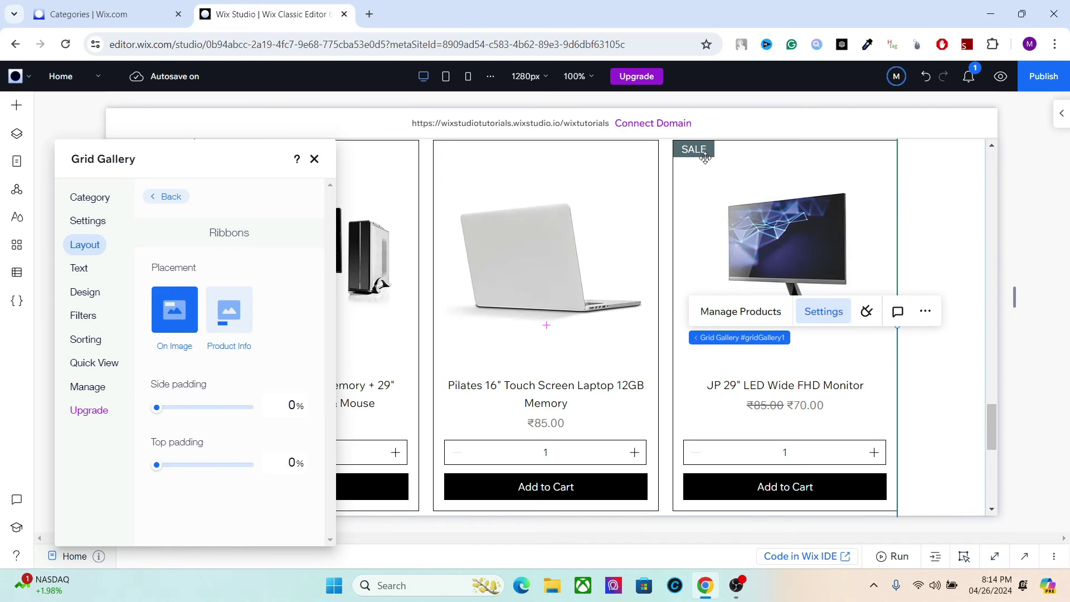
left_click(79, 268)
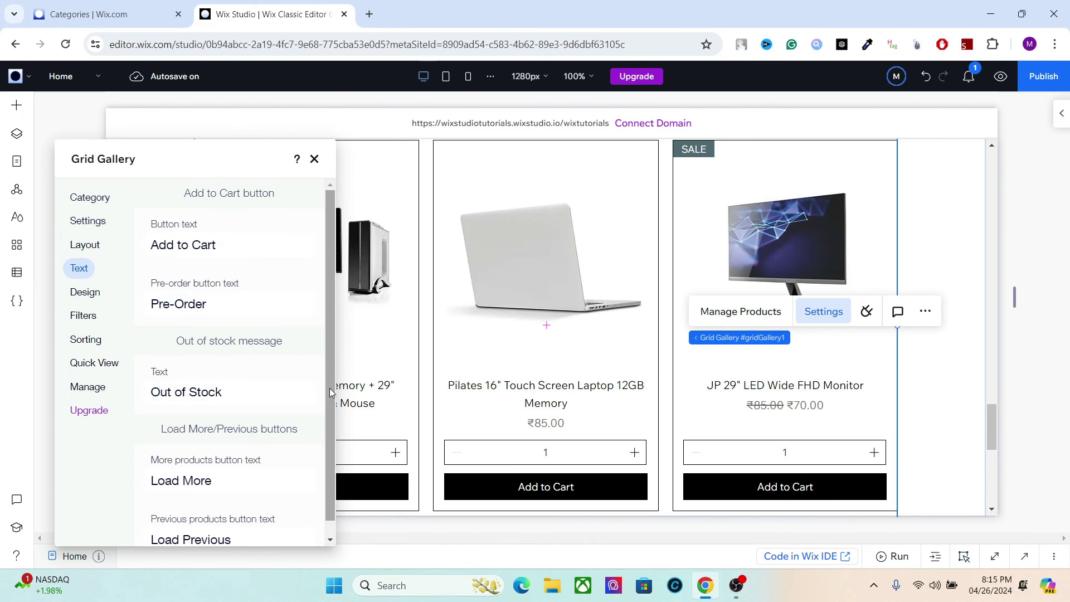
scroll(326, 424, "down", 1)
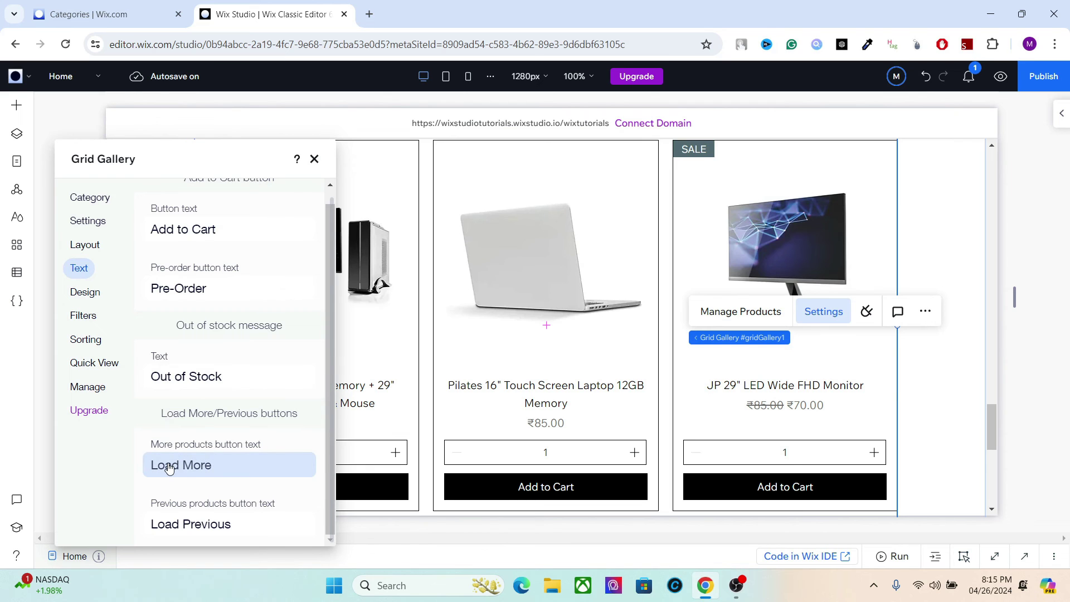
Step: Review the General and Filters & sorting design options, then bring up Filters with Show filters off
left_click(76, 293)
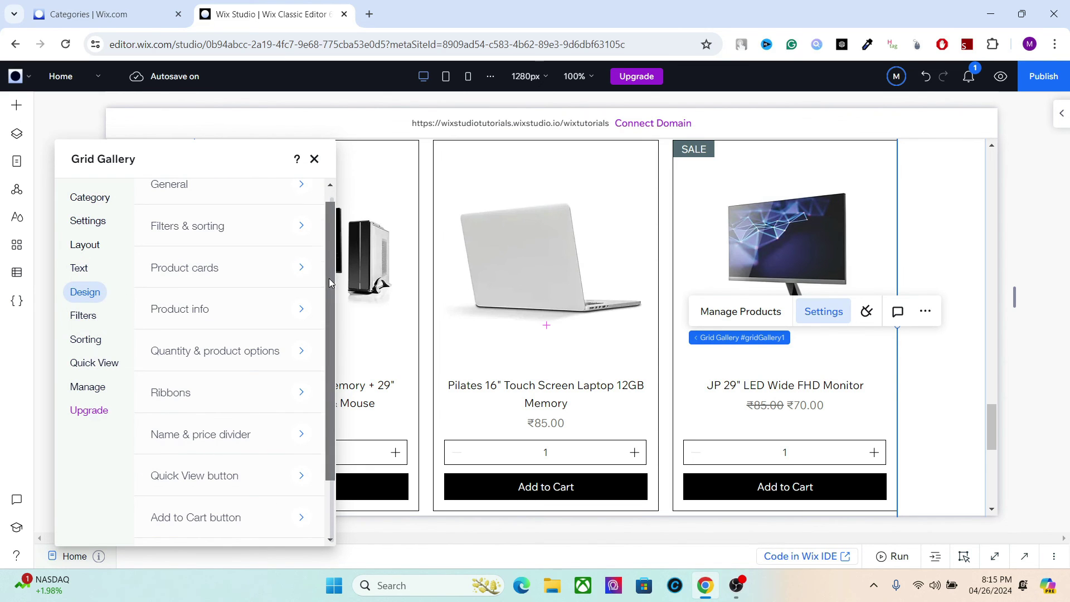
scroll(315, 214, "up", 1)
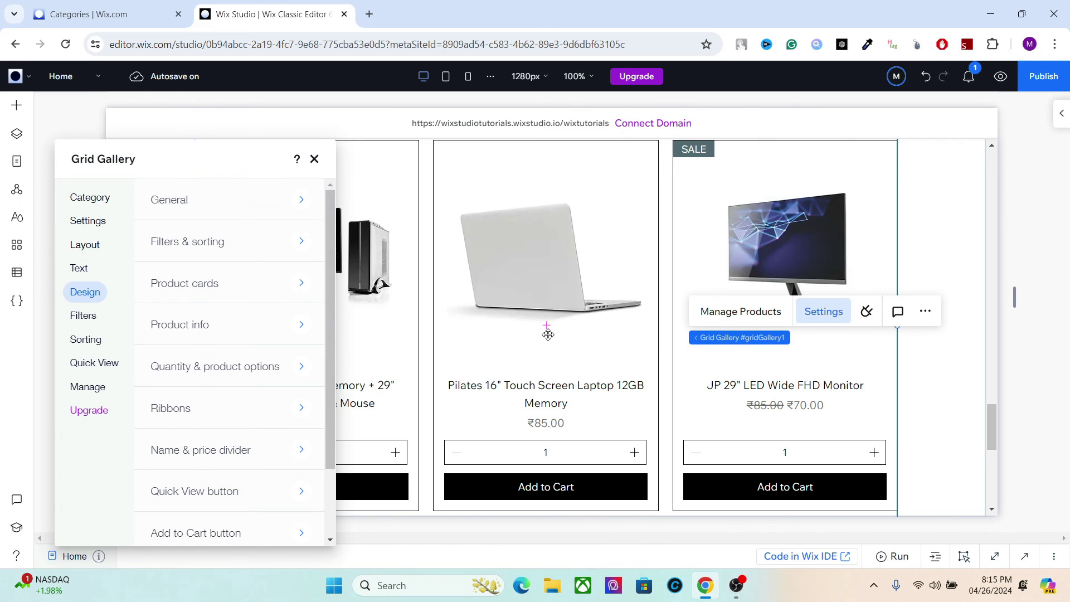
left_click(306, 207)
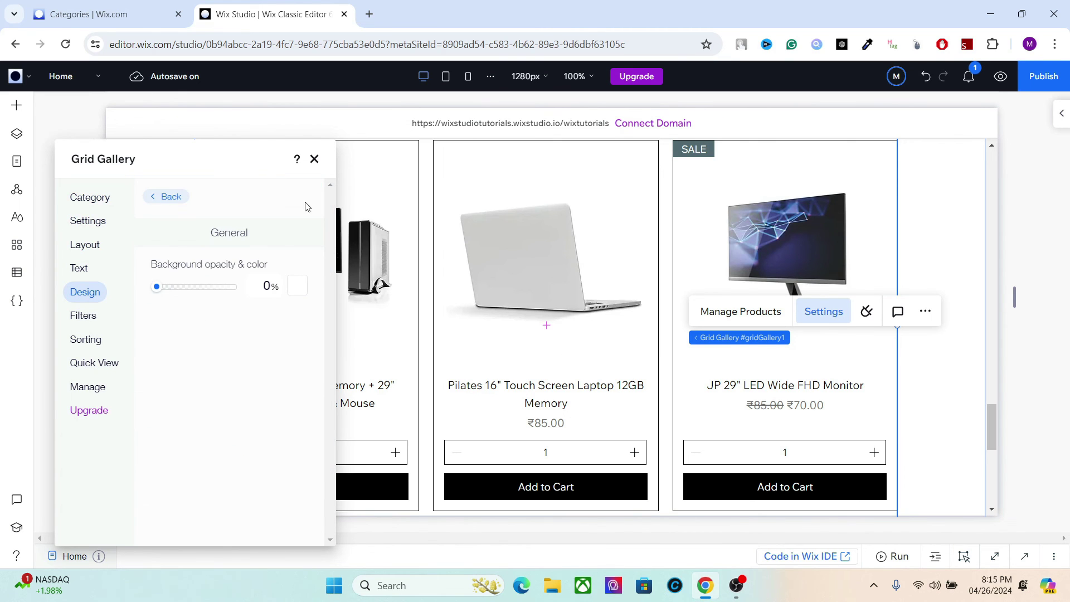
left_click(161, 198)
left_click(297, 241)
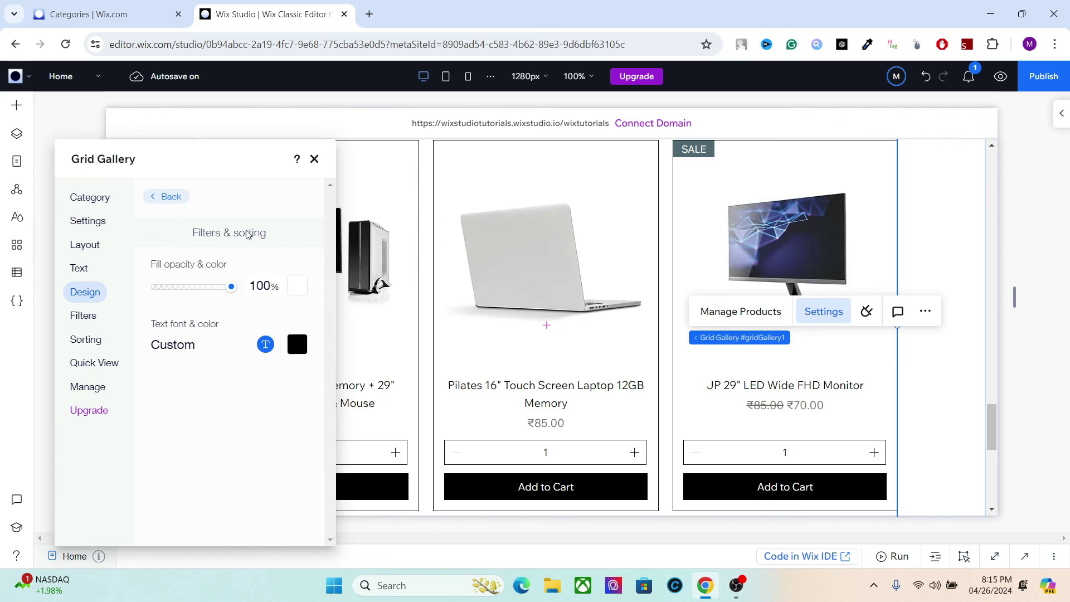
left_click(170, 198)
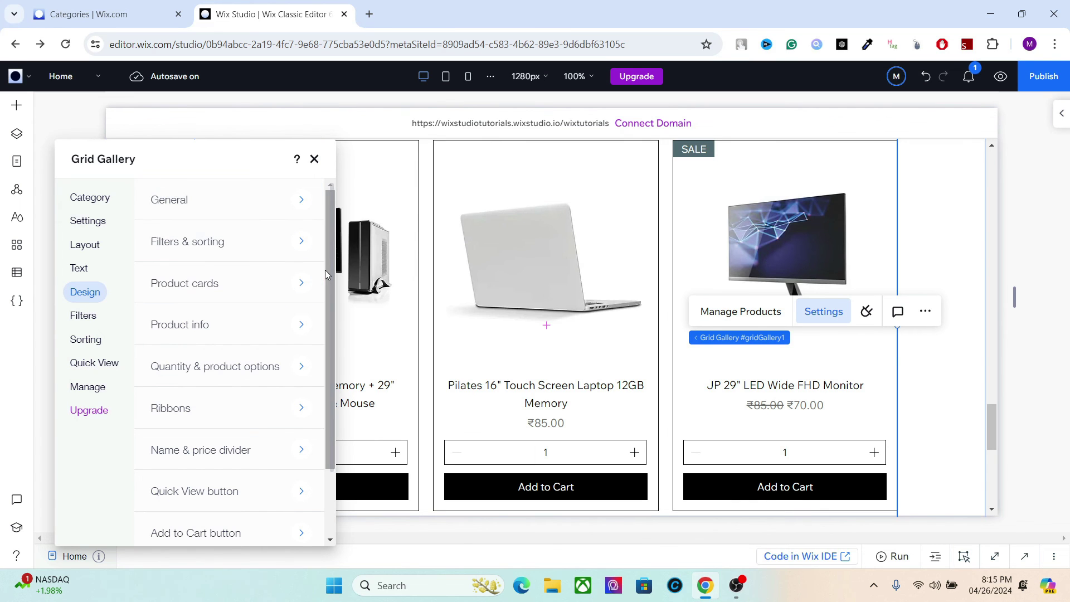
scroll(326, 270, "down", 2)
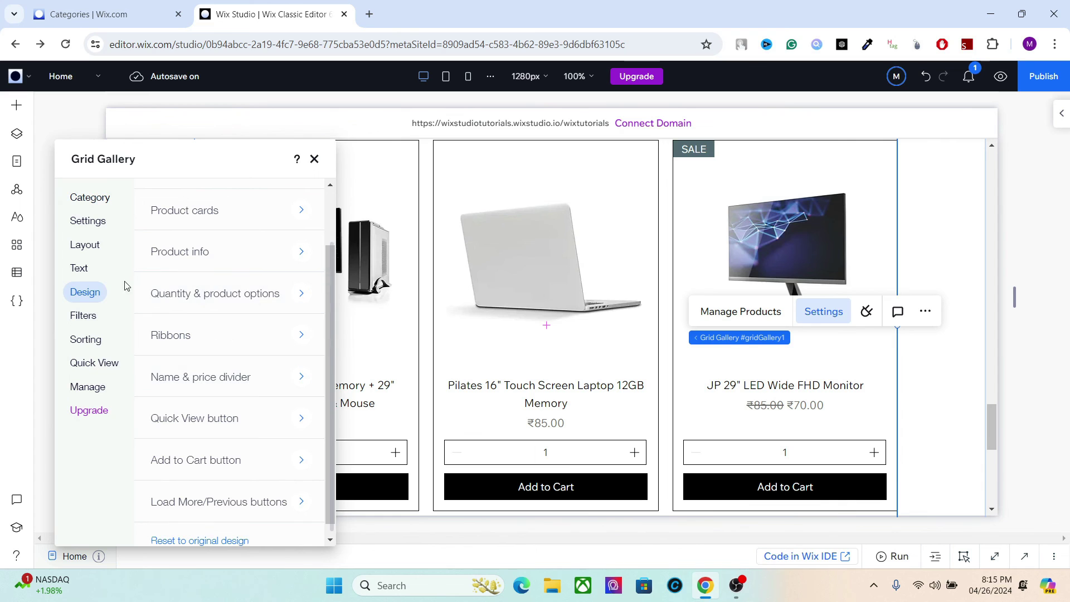
left_click(82, 326)
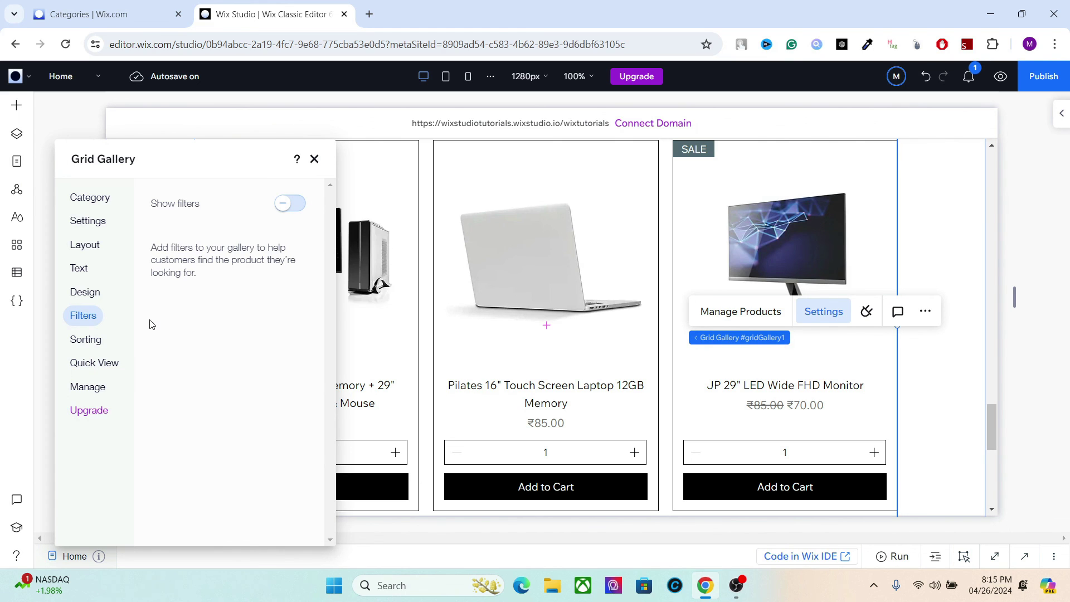
Step: Turn on Show "Sort by" options in the gallery's Sorting settings
left_click(84, 341)
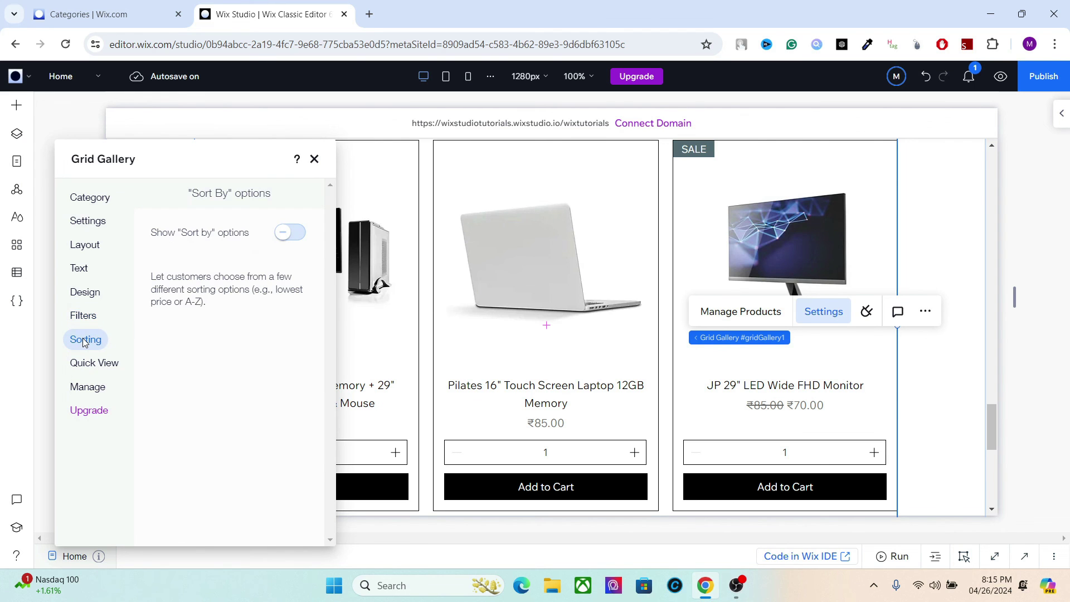
left_click(289, 234)
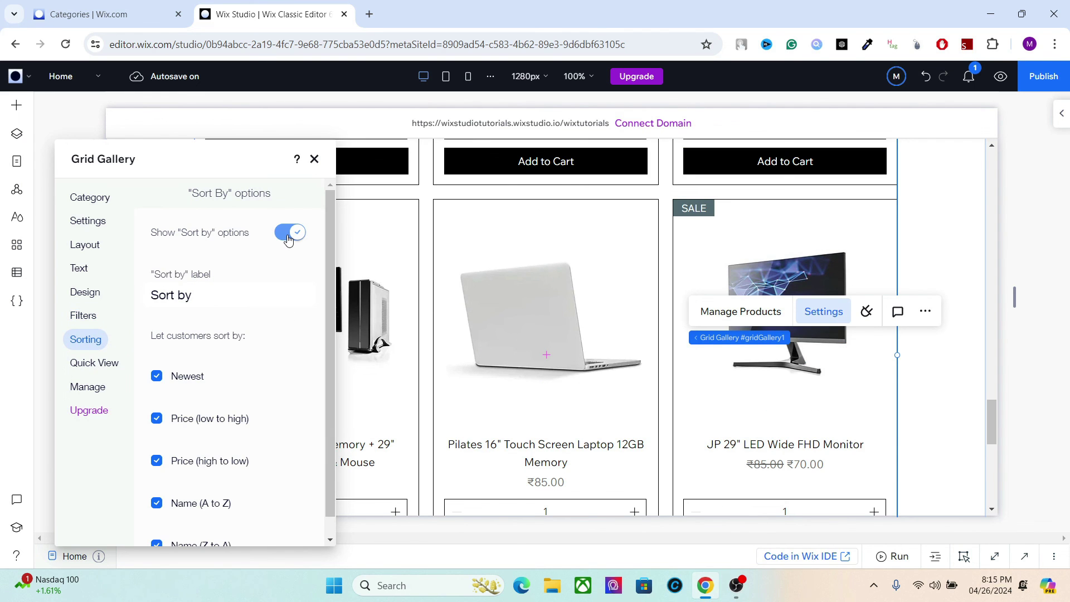
left_click_drag(988, 411, 982, 343)
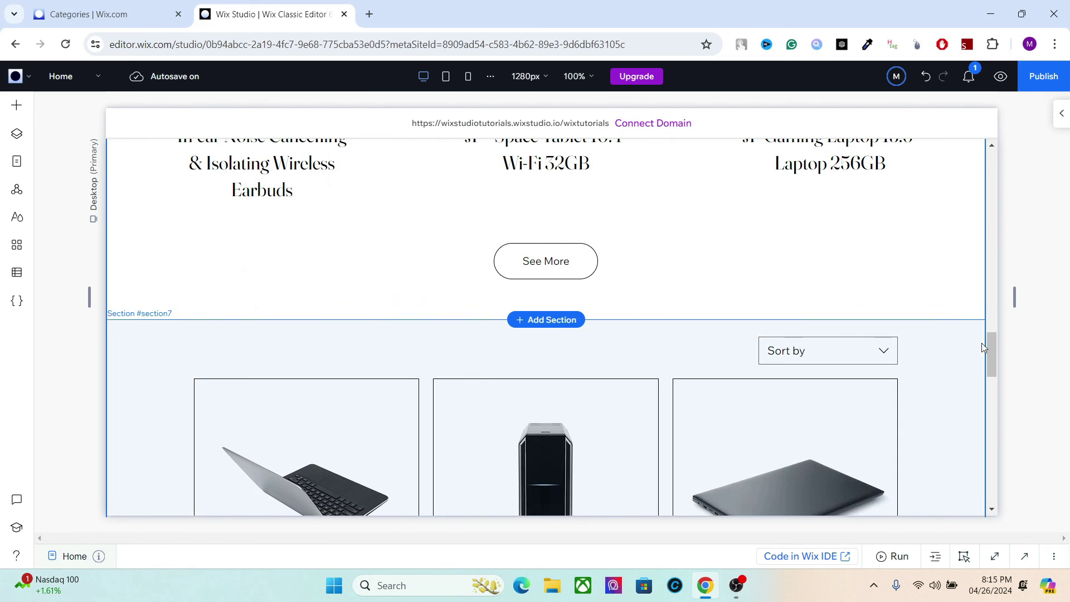
Step: Check the gallery's Quick View and Manage settings, then close the settings panel
left_click(839, 352)
left_click(831, 351)
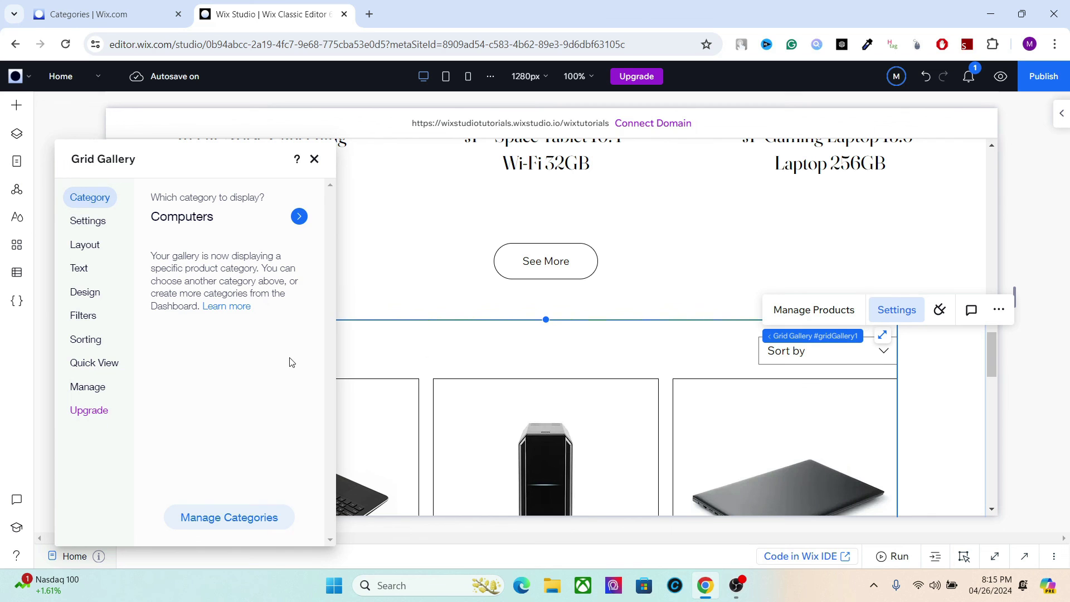
left_click(92, 362)
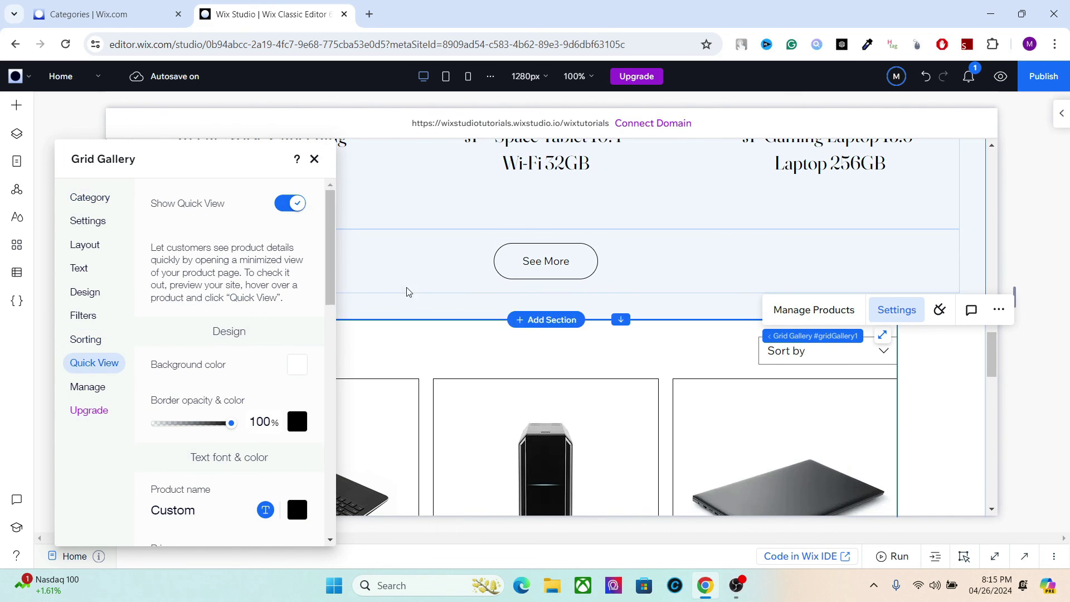
mouse_move(330, 246)
left_mouse_down()
mouse_move(328, 260)
mouse_move(330, 229)
left_mouse_up()
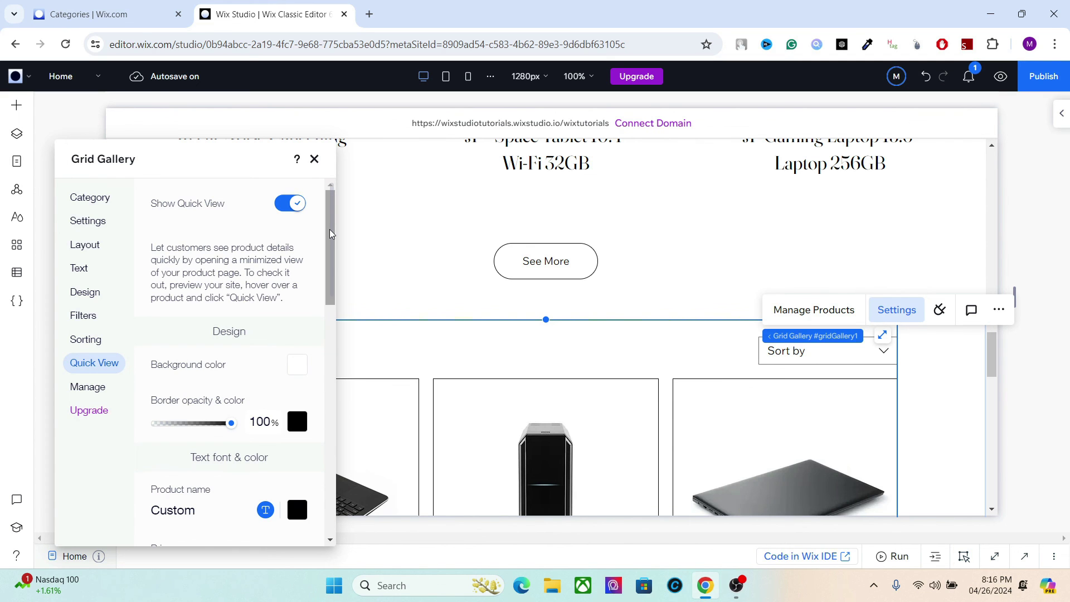
left_click(87, 394)
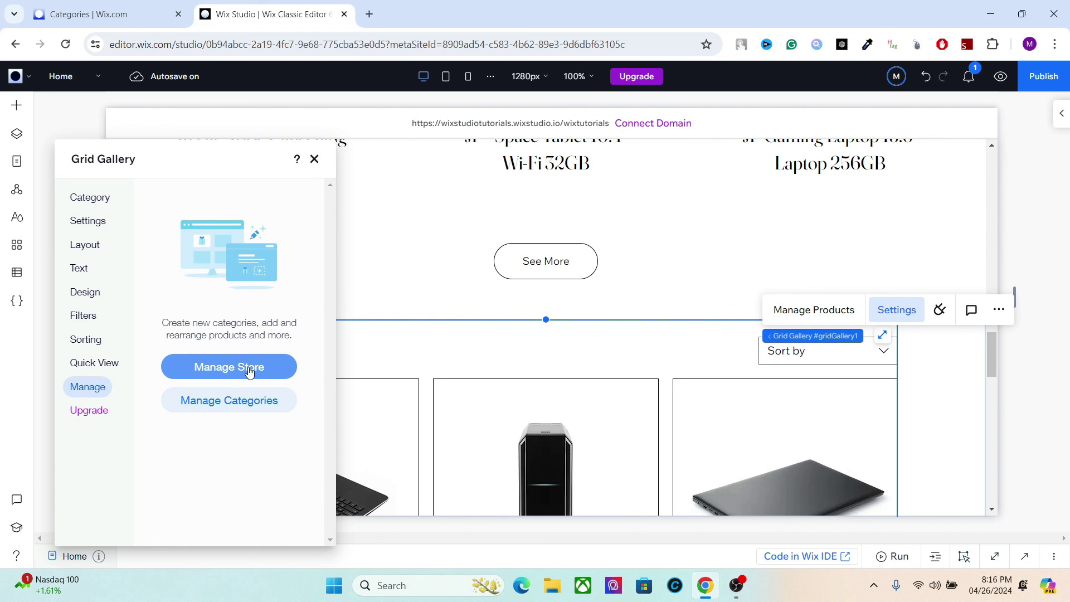
left_click(314, 160)
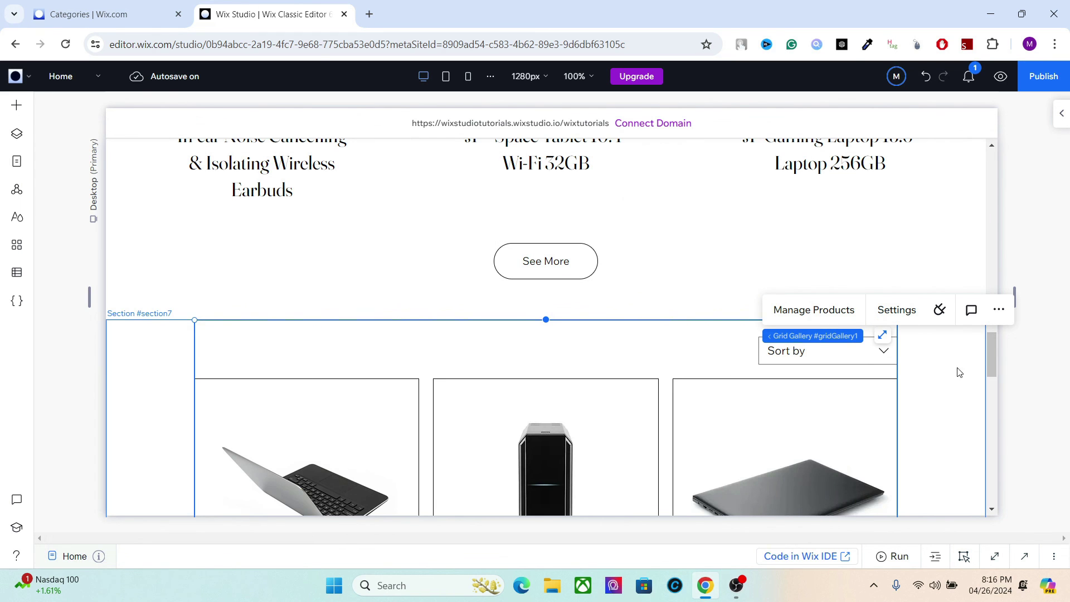
Step: Browse the Store elements: Slider Product Gallery, Related Products, then Cart Icon
left_click(992, 356)
scroll(992, 356, "down", 1)
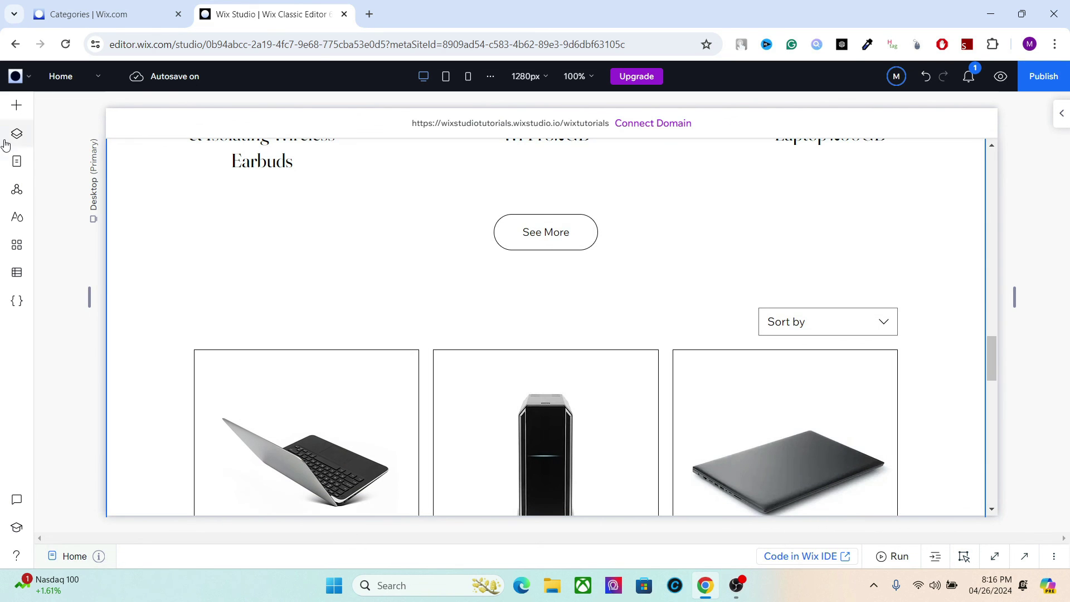
left_click(15, 112)
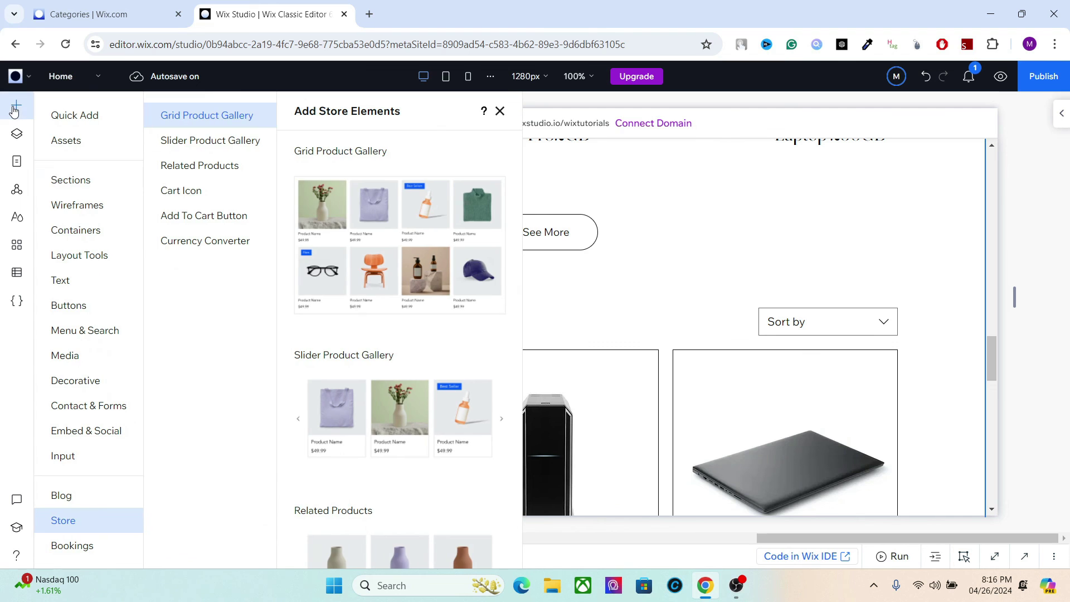
left_click(222, 143)
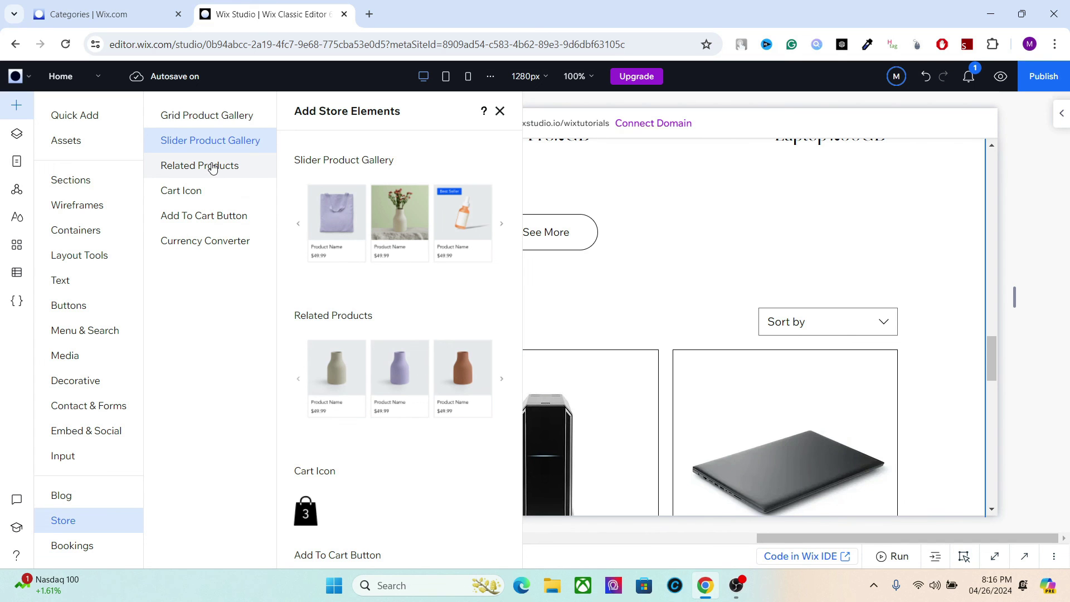
left_click(213, 166)
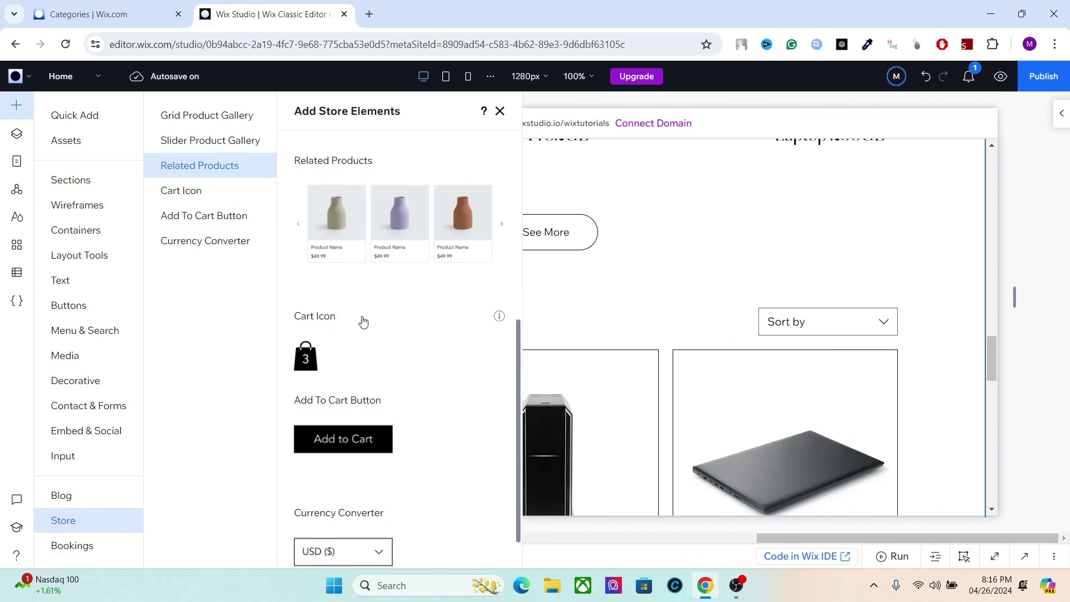
left_click(181, 190)
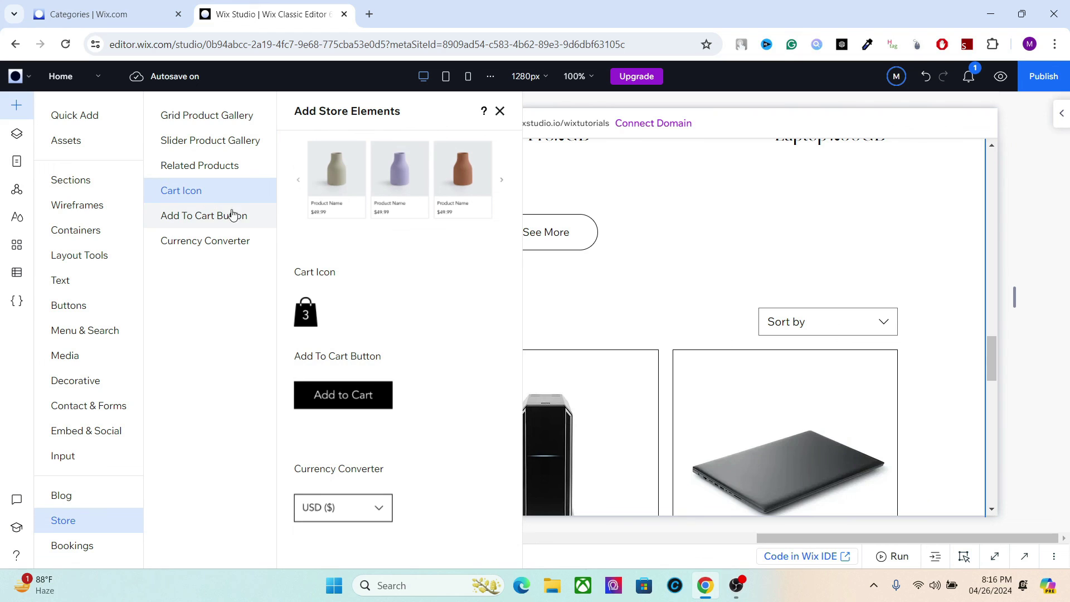